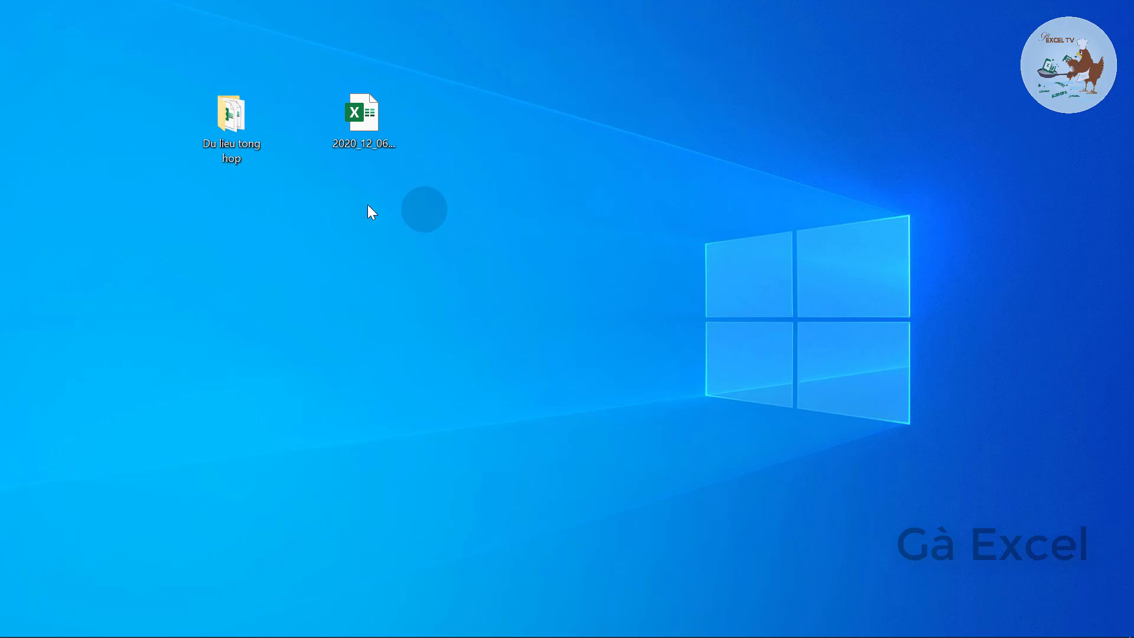
Open the Du lieu tong hop folder to list its five daily workbooks, 2020_12_01 to 2020_12_05.
double_click(237, 124)
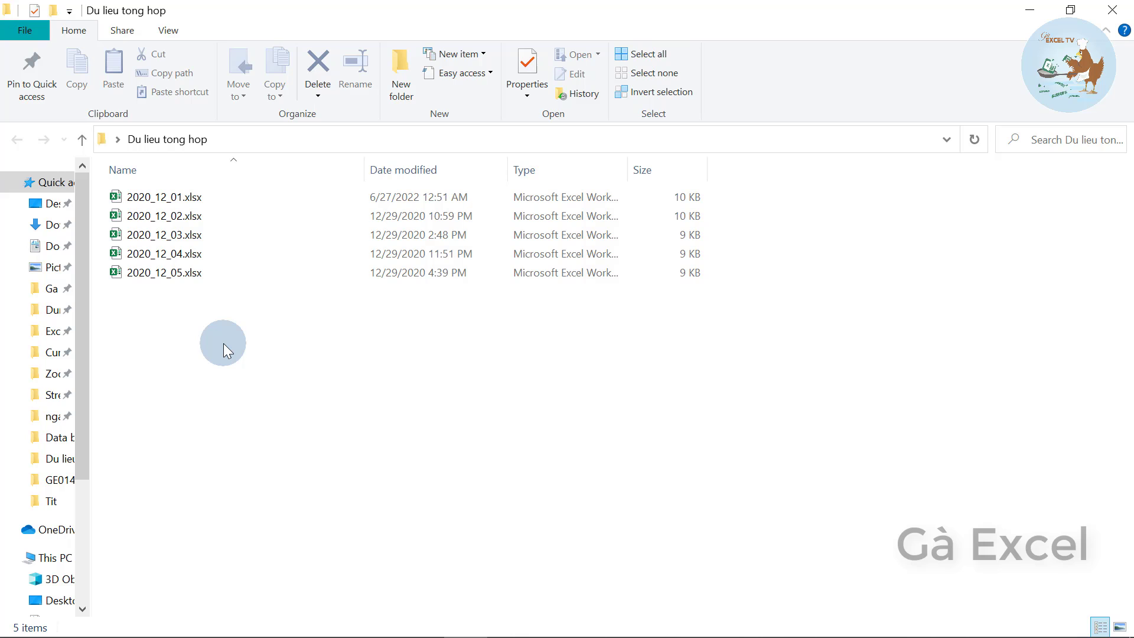
double_click(183, 197)
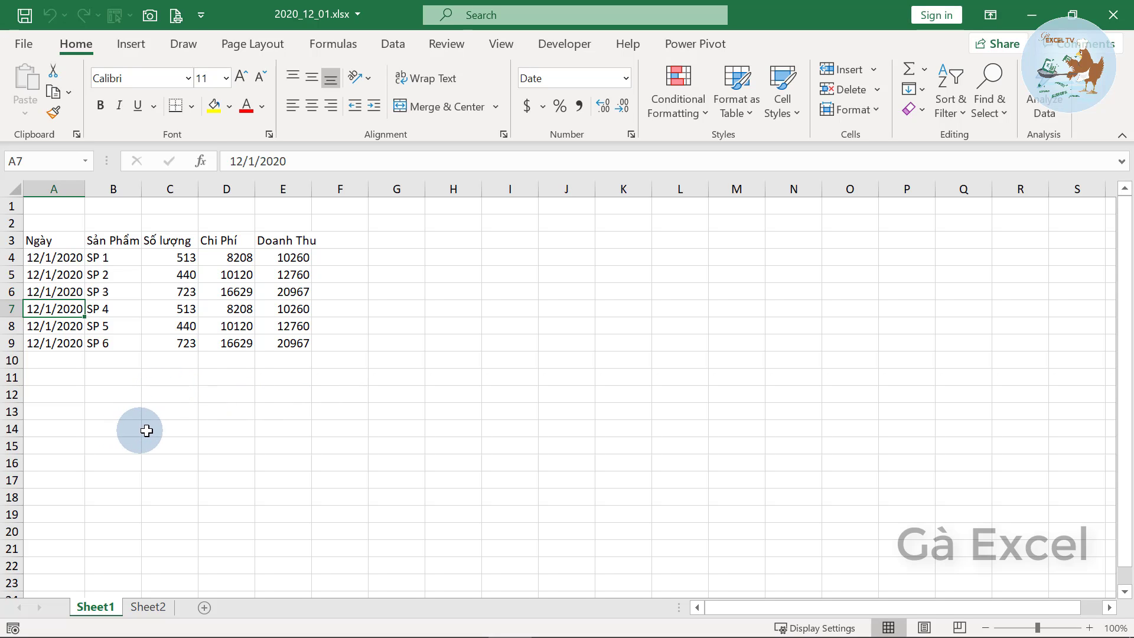
left_click(154, 607)
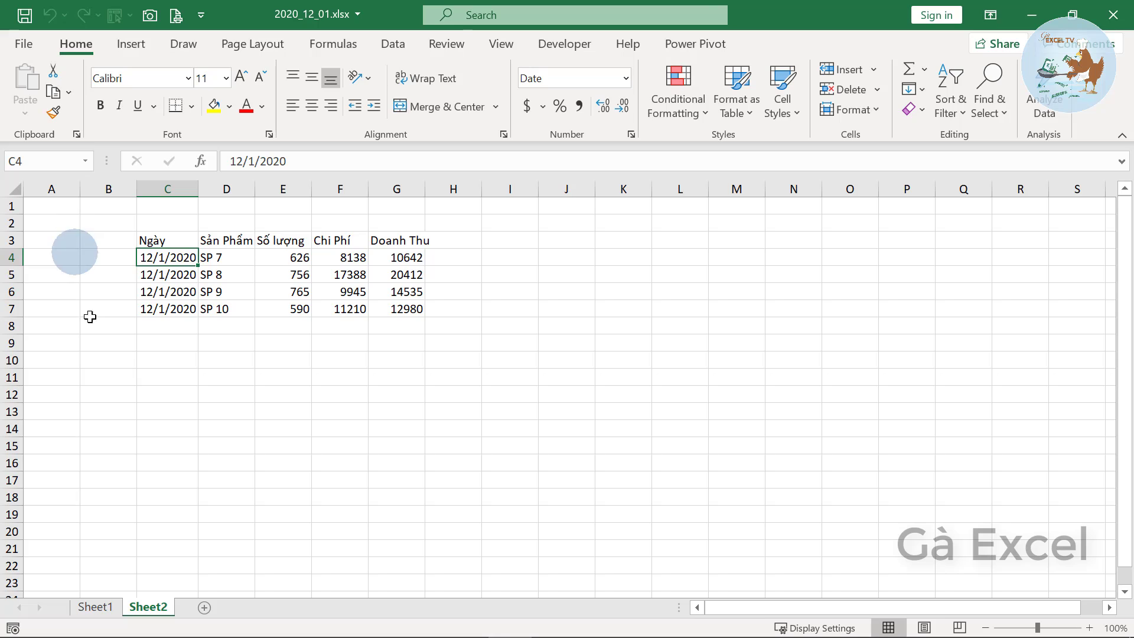
left_click(95, 607)
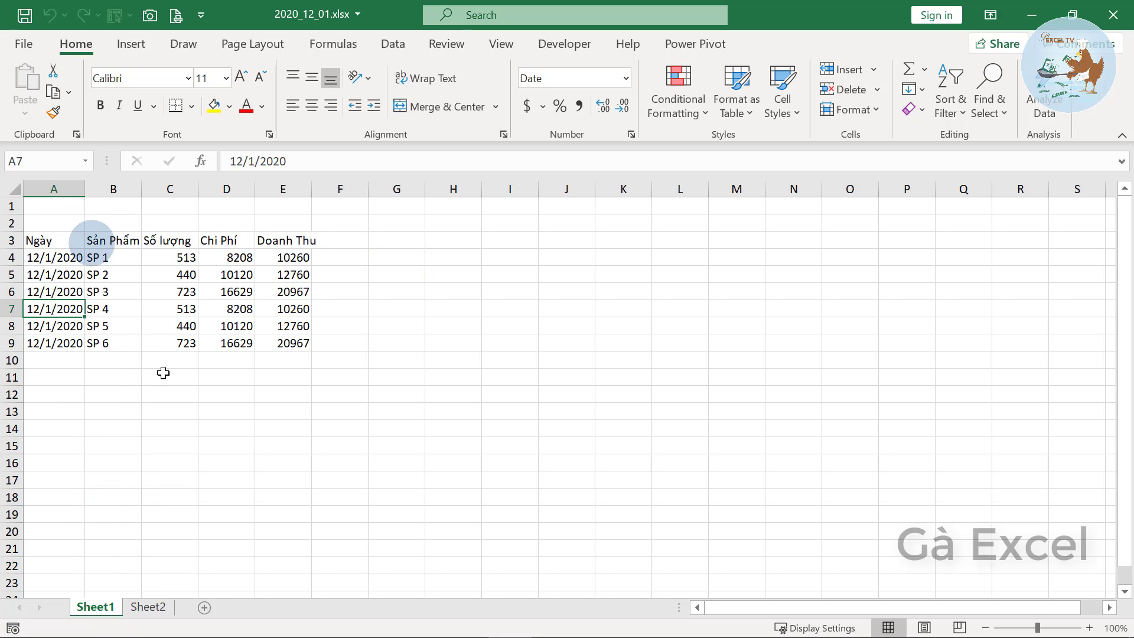
left_click(68, 239)
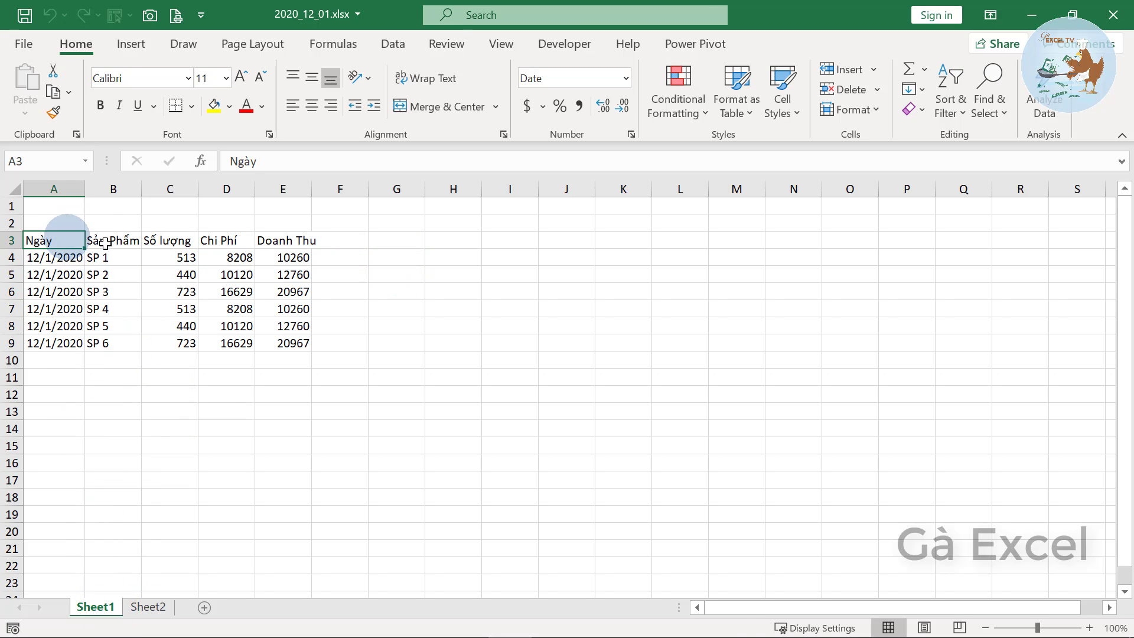
left_click_drag(105, 243, 292, 246)
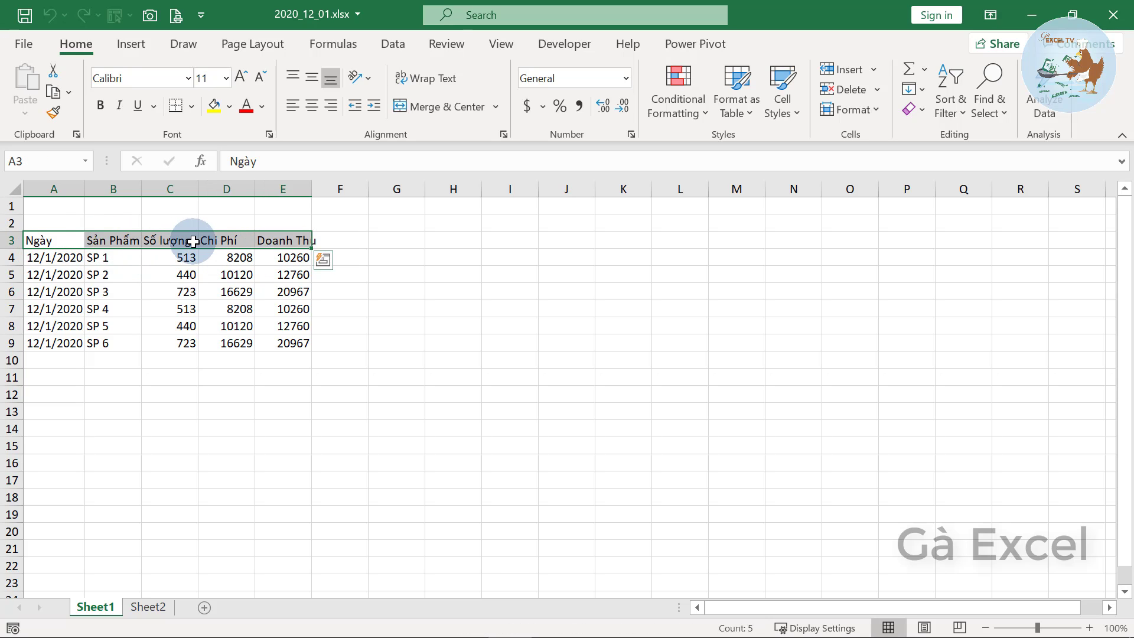
left_click(93, 242)
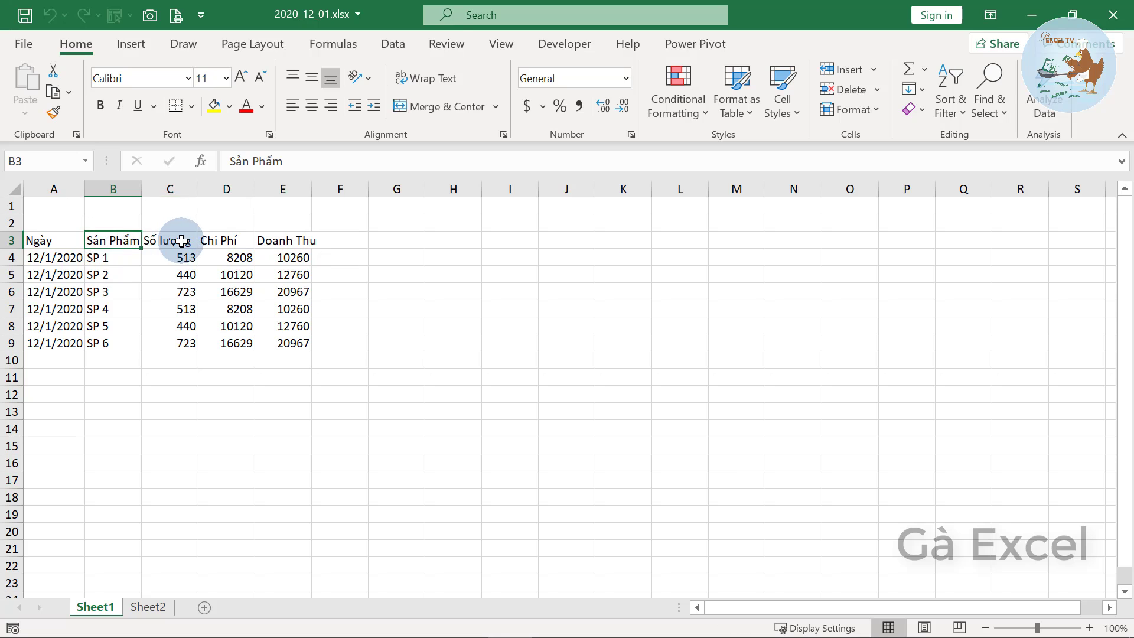
left_click(181, 240)
left_click(282, 256)
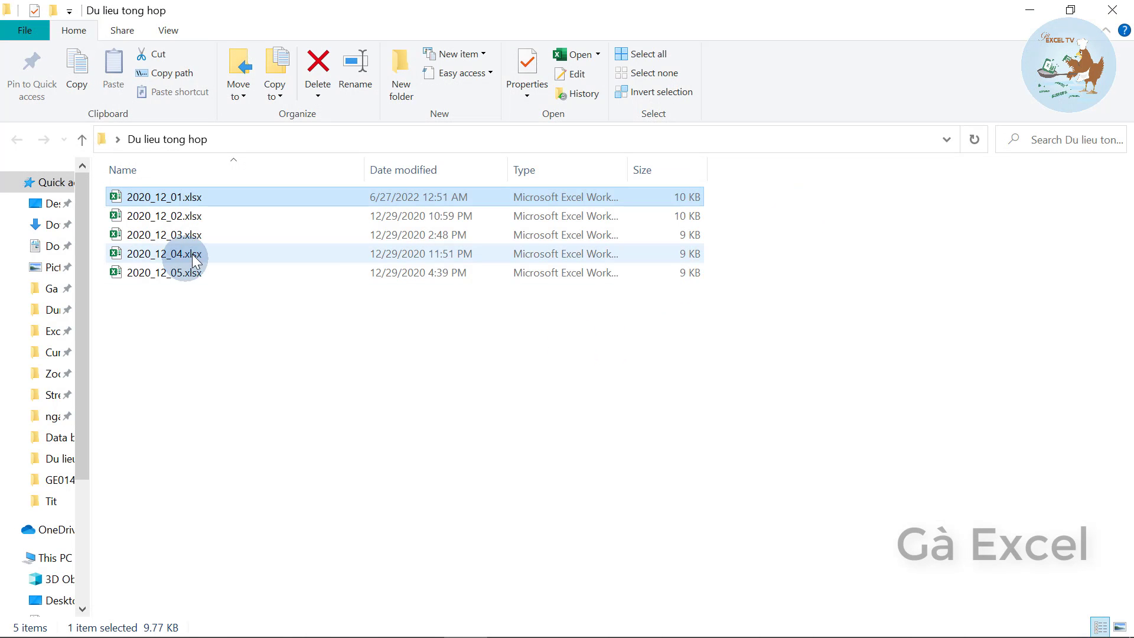
double_click(191, 253)
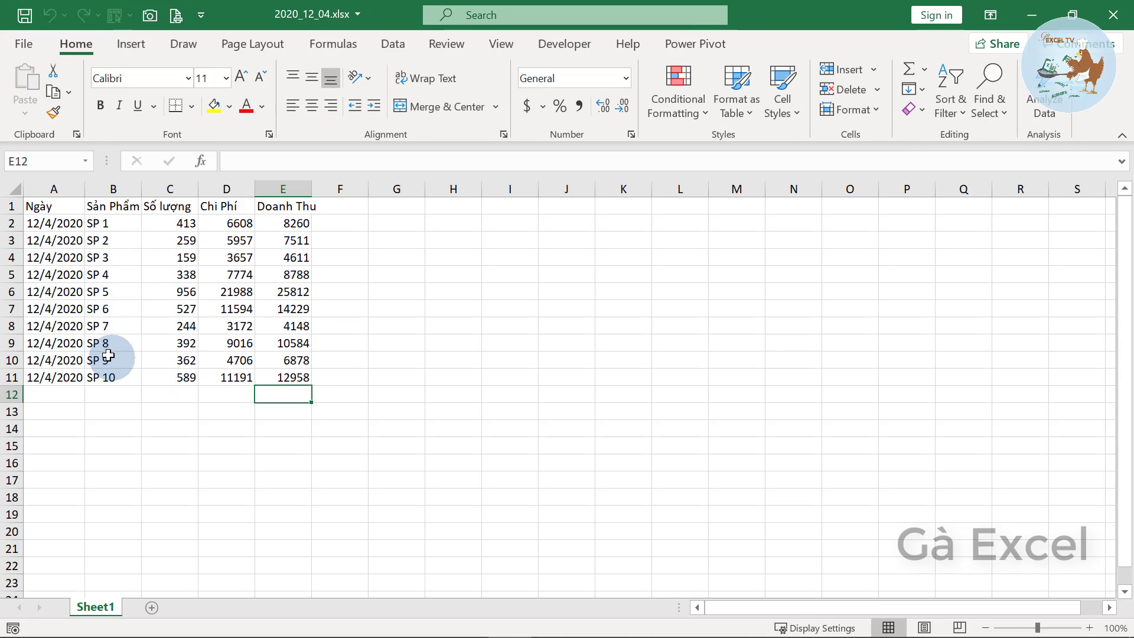
left_click(1114, 14)
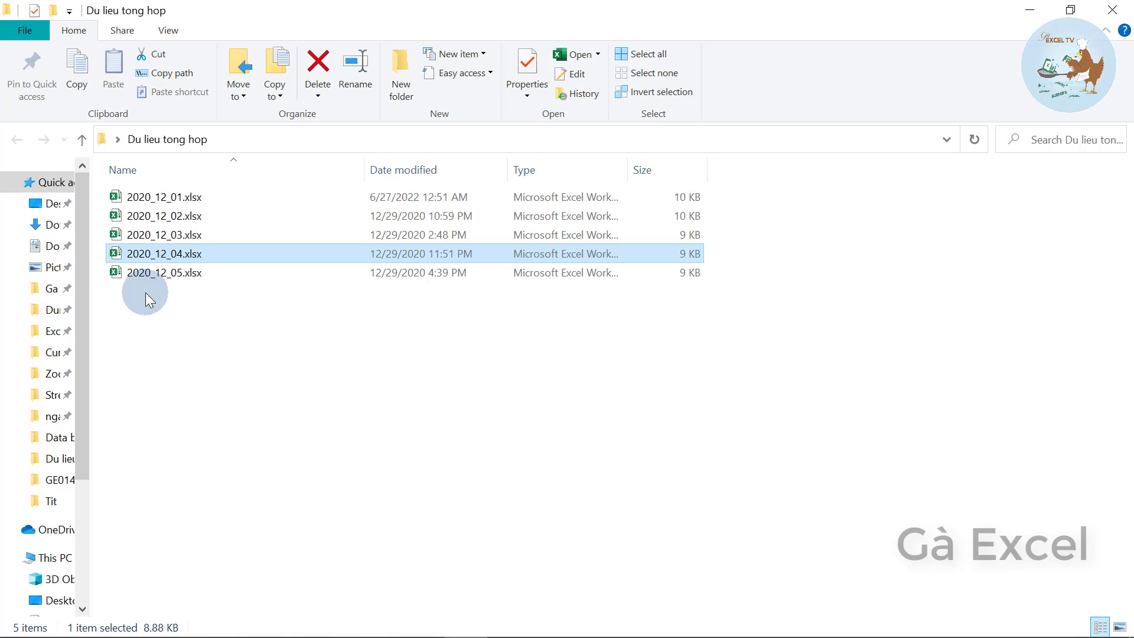
left_click(180, 198)
left_click(189, 221)
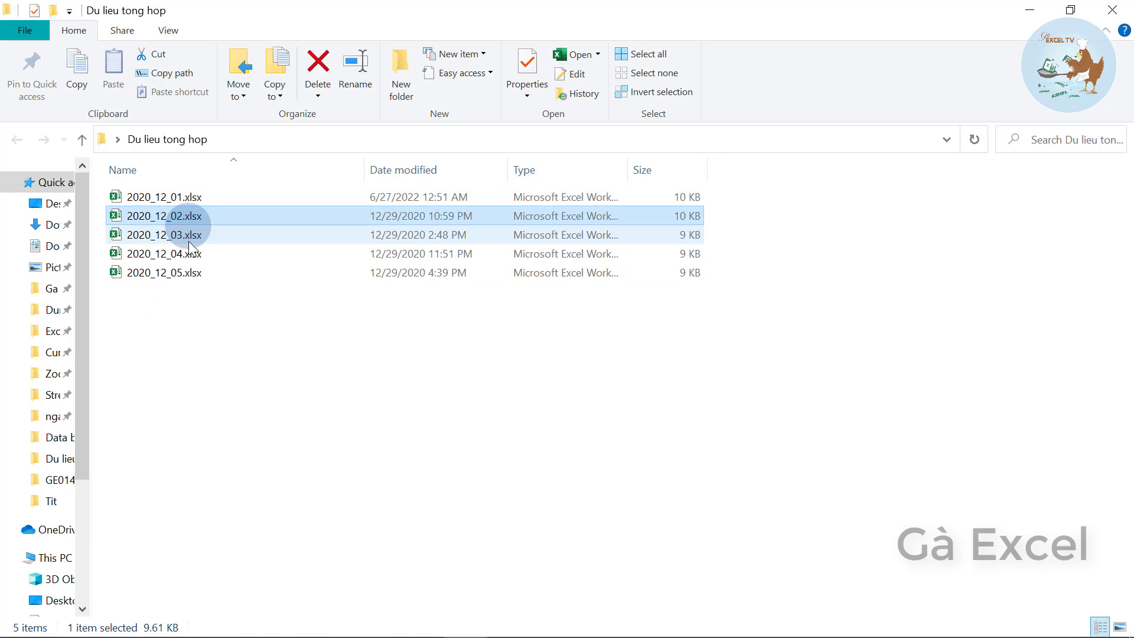
left_click(189, 241)
left_click(190, 254)
left_click(190, 273)
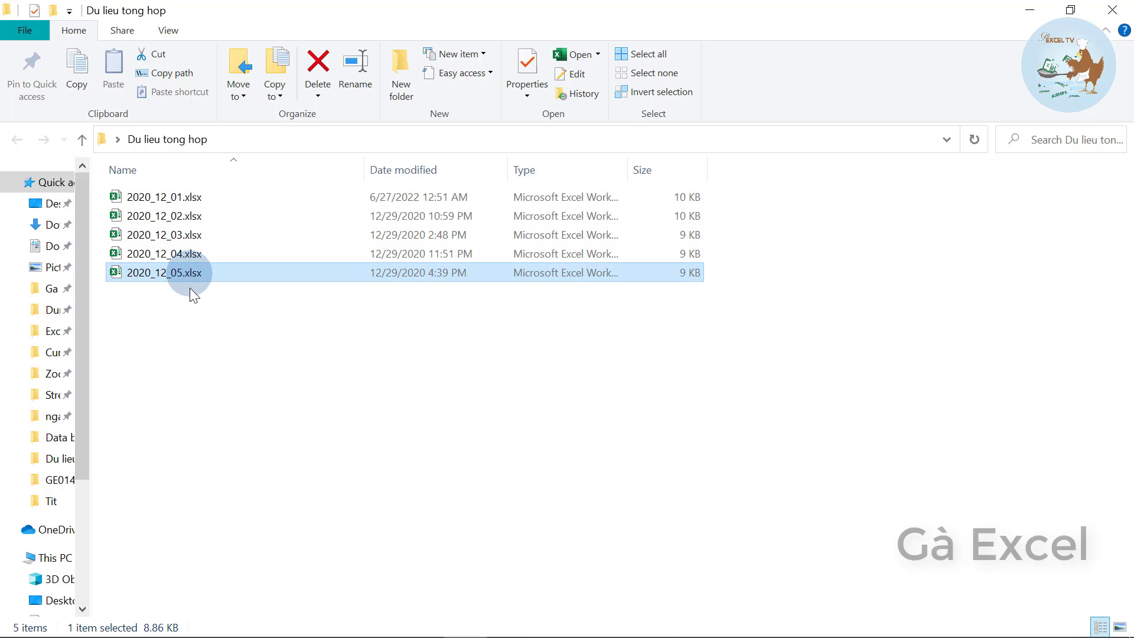
left_click(209, 335)
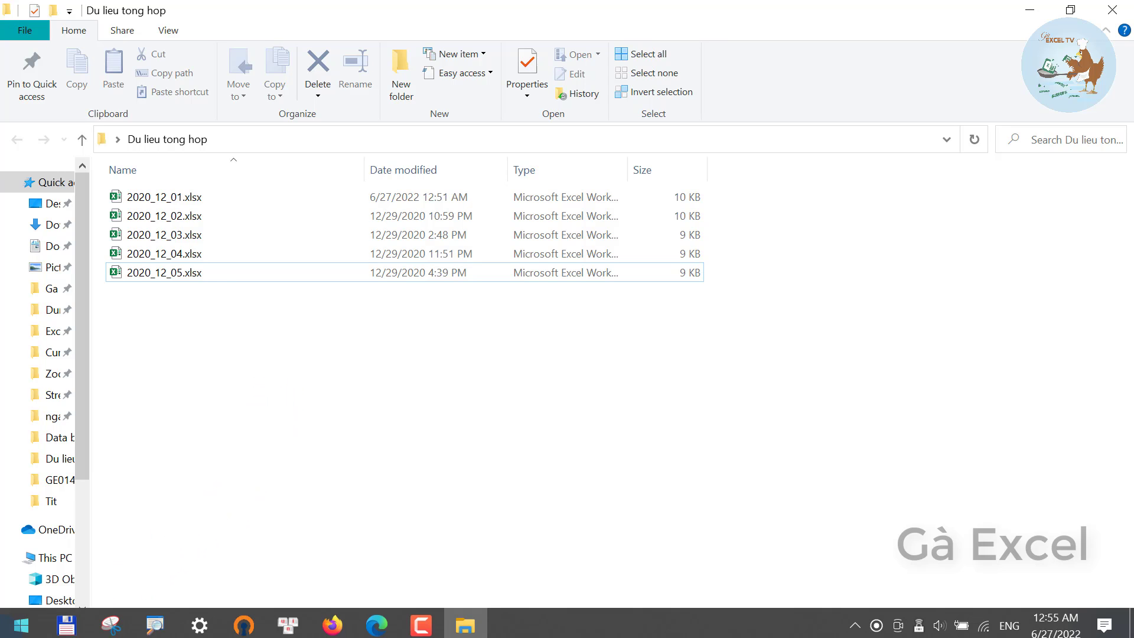
Launch Excel from the Start menu search and create a new blank workbook.
left_click(20, 619)
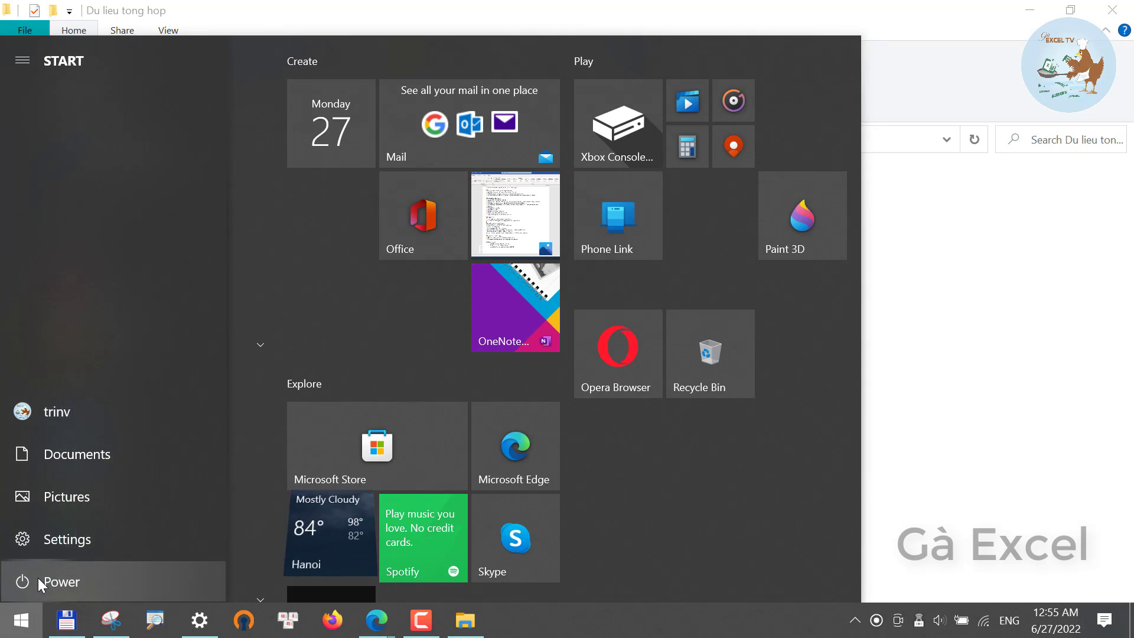
type("ex")
left_click(145, 150)
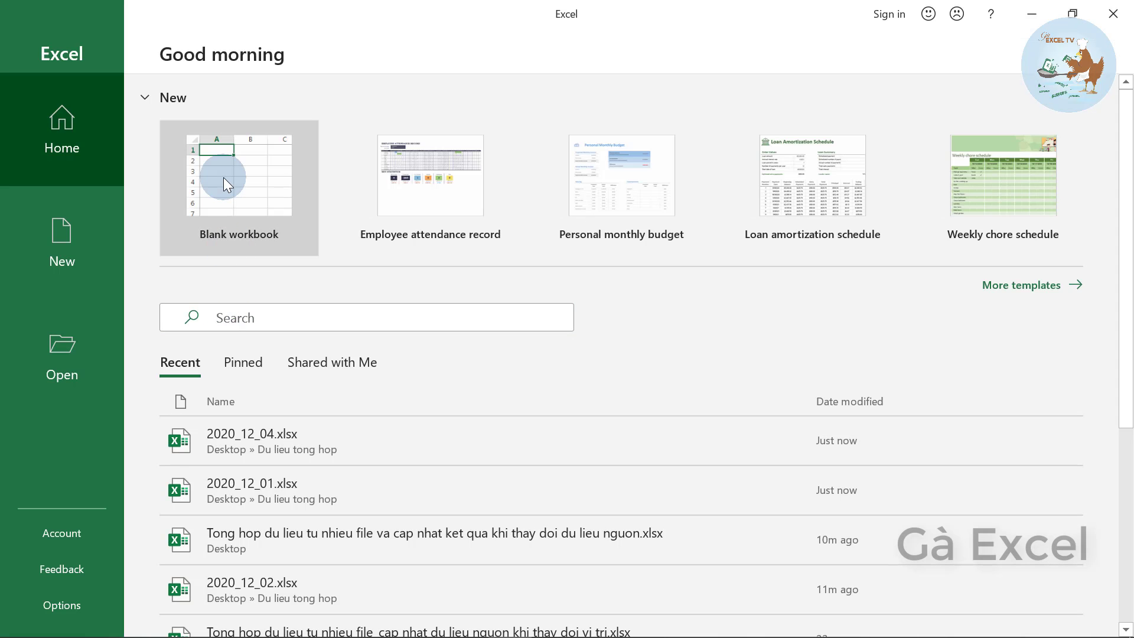
left_click(223, 177)
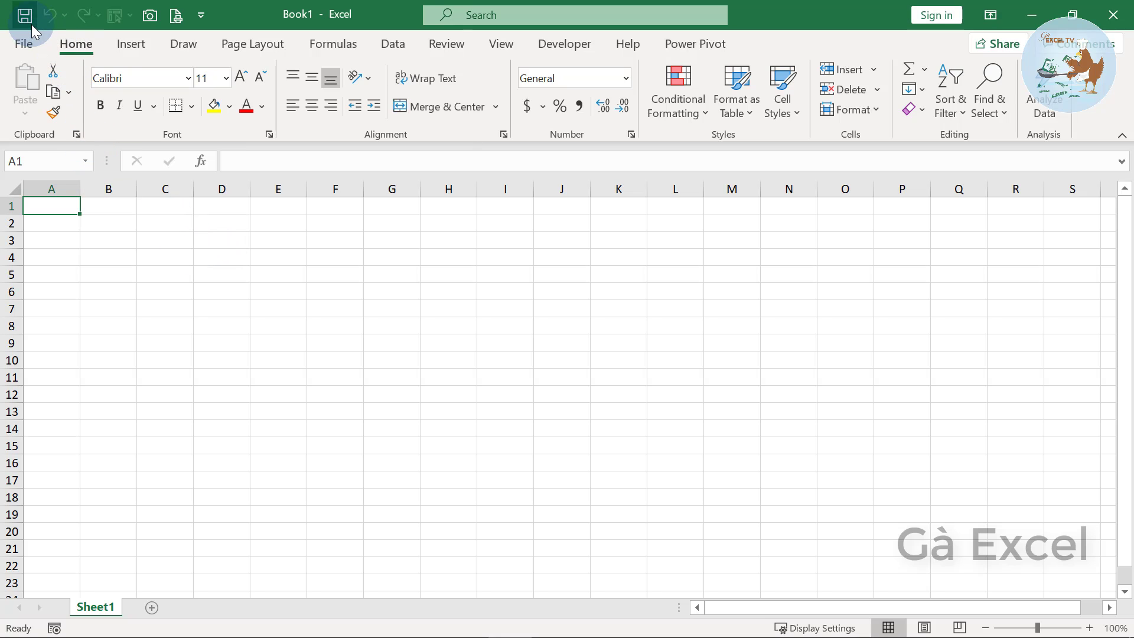
Save the workbook to the Desktop under the name 'Tong hop du lieu tu nhieu file…'.
left_click(26, 19)
left_click(616, 260)
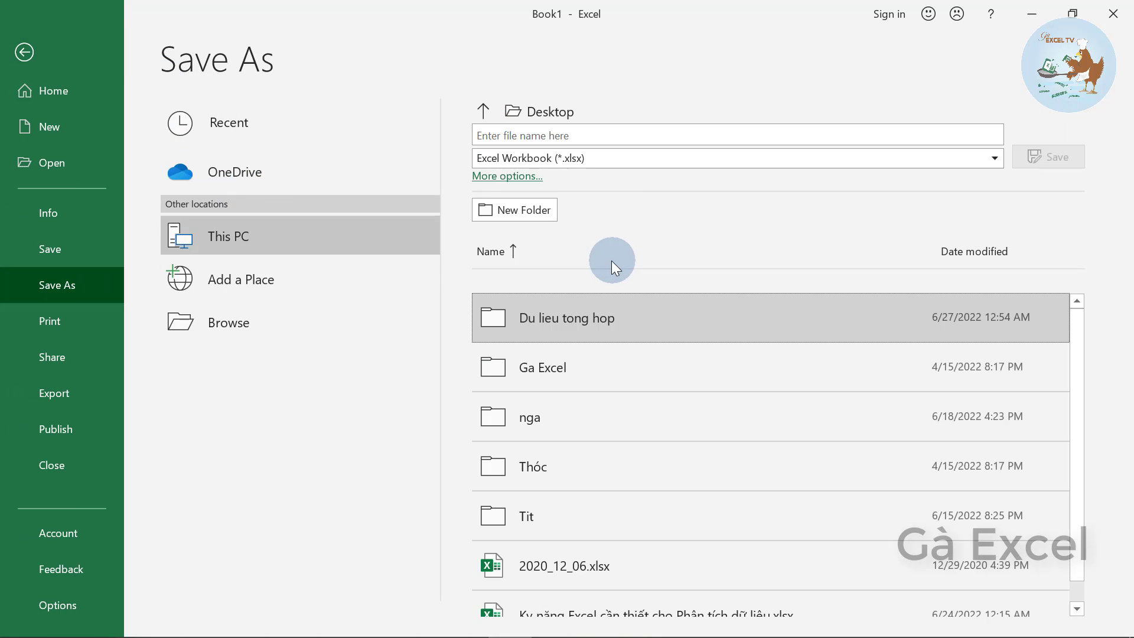
left_click(547, 138)
type("To")
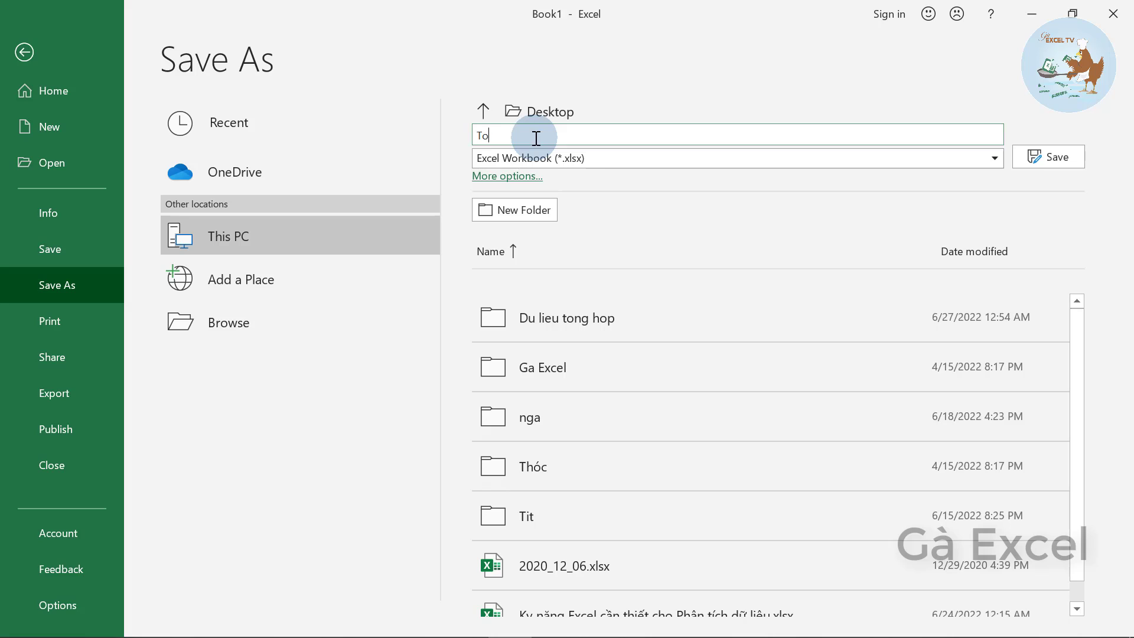
type("ng hop")
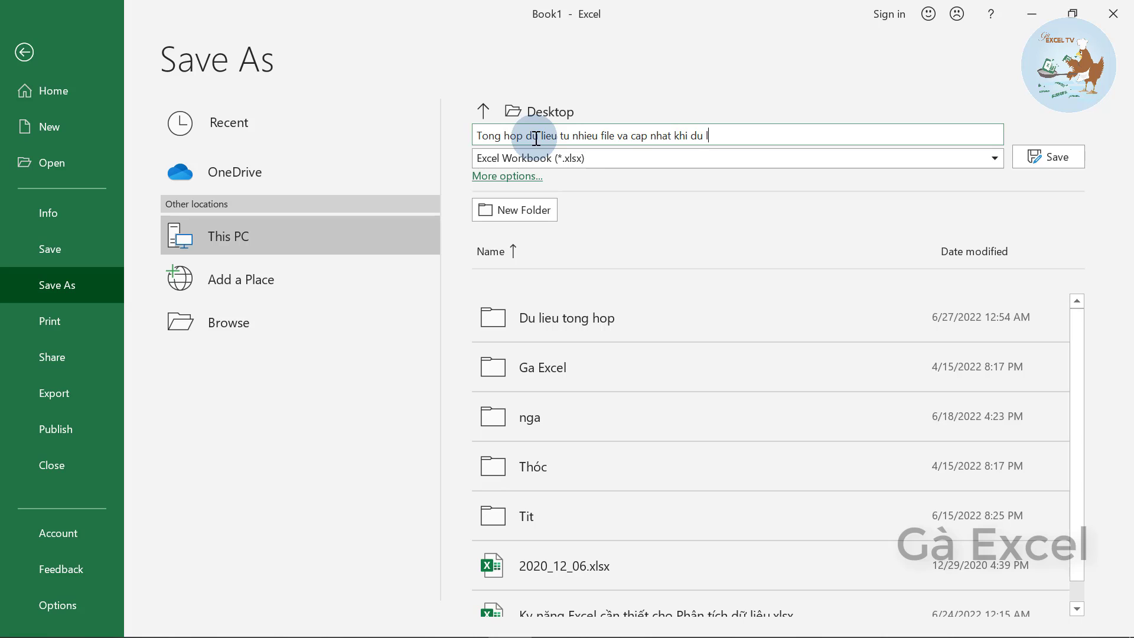
type("nguon thay doi")
key("Return")
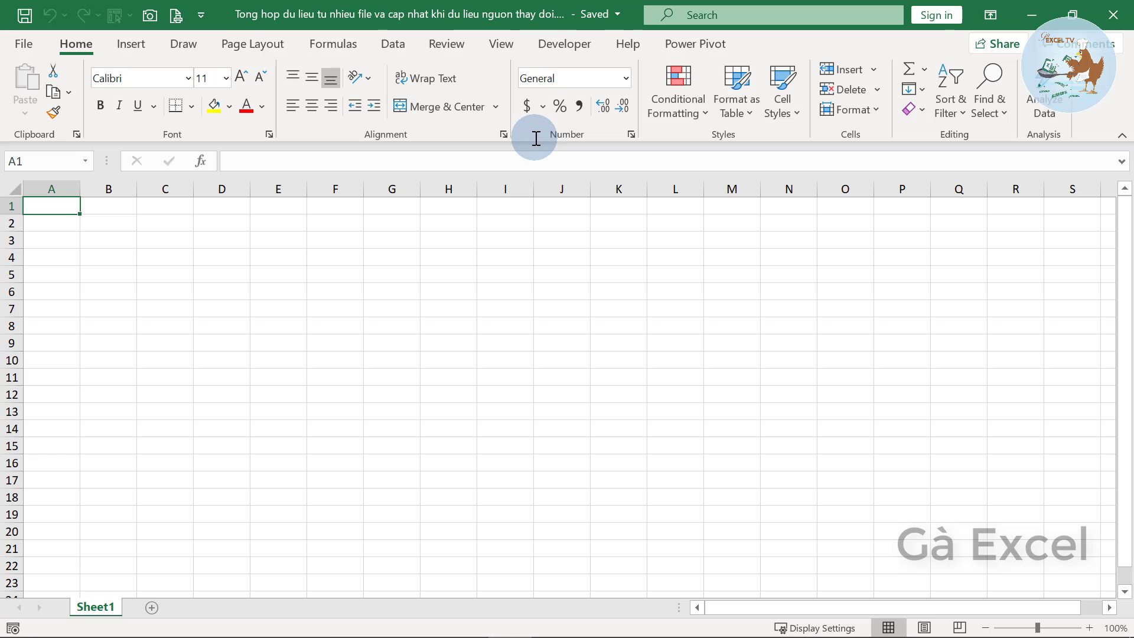
Select cell B2, then bring up the Data tab's Get Data list of file-based import sources.
left_click(95, 225)
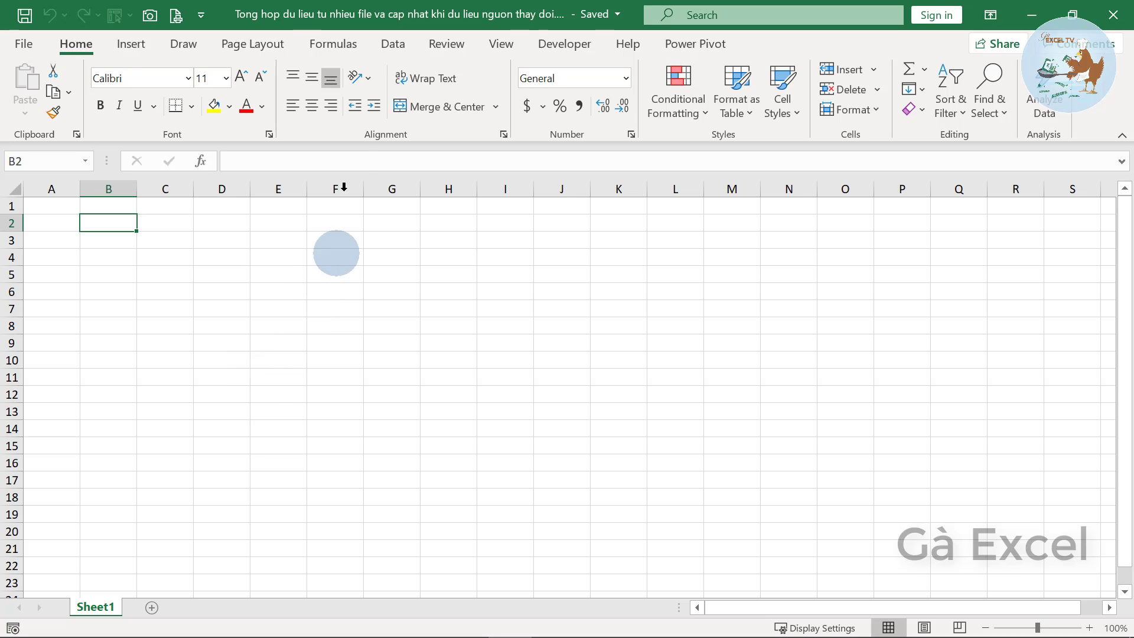
left_click(395, 42)
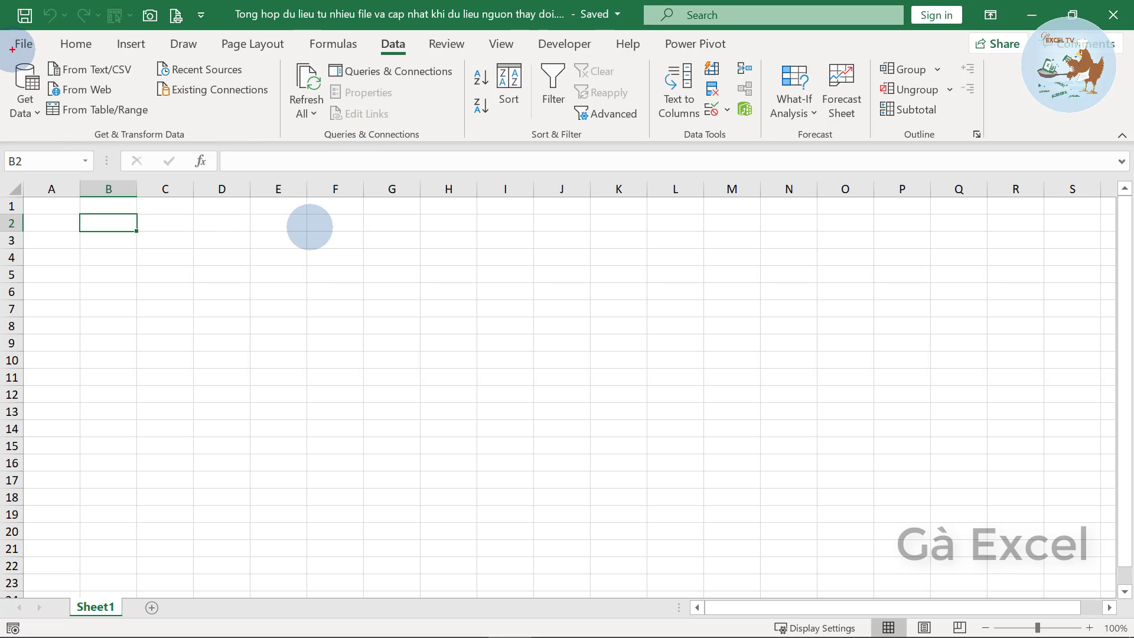
left_click_drag(13, 50, 470, 152)
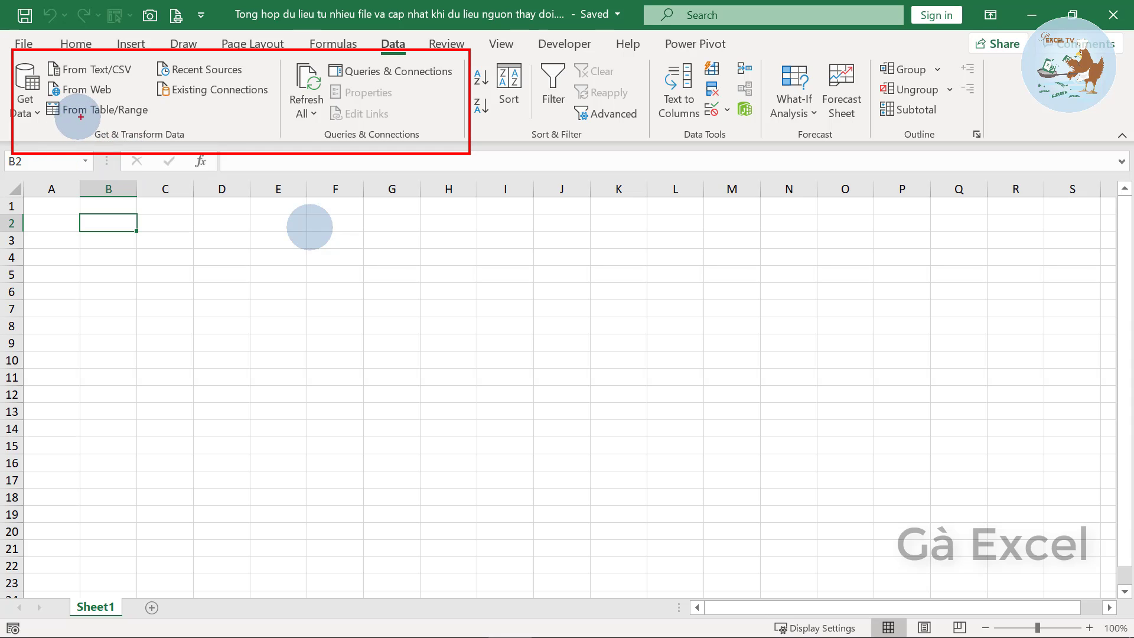
left_click_drag(74, 120, 67, 166)
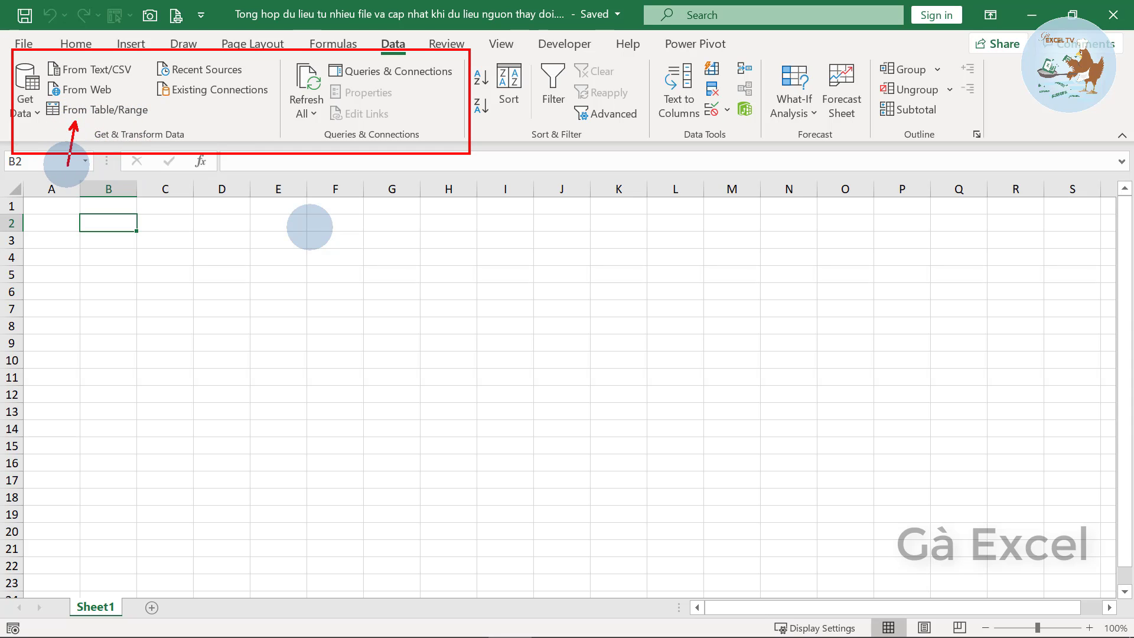
left_click_drag(122, 97, 218, 149)
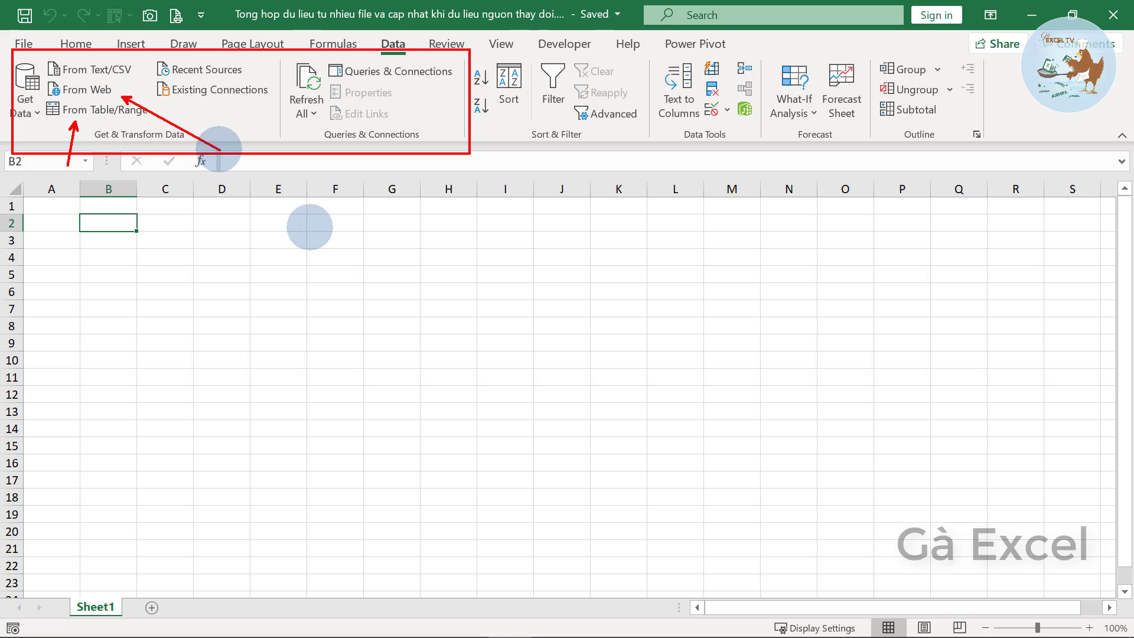
left_click_drag(133, 75, 215, 129)
key("Escape")
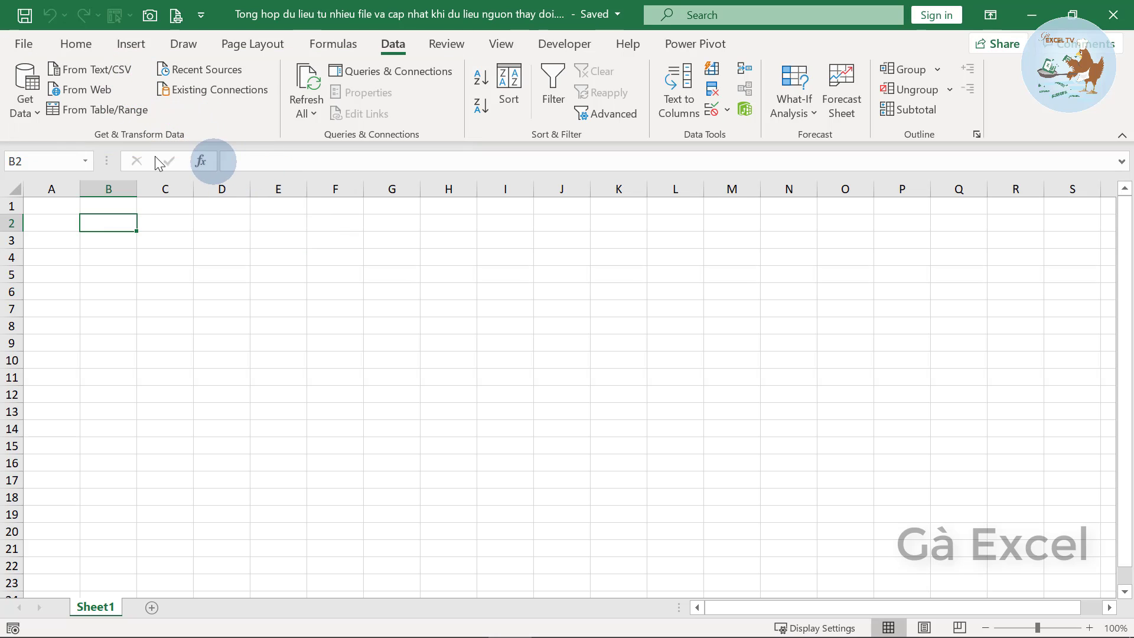
left_click(38, 117)
mouse_move(101, 144)
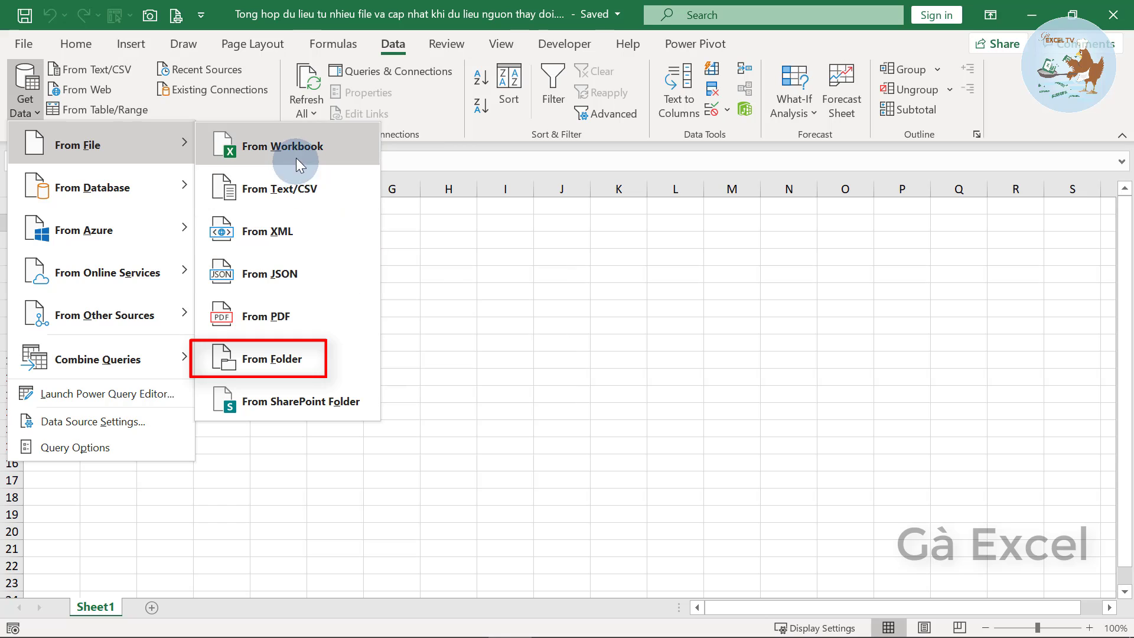
Import From Folder, picking the Du lieu tong hop folder on the Desktop as source.
left_click(303, 361)
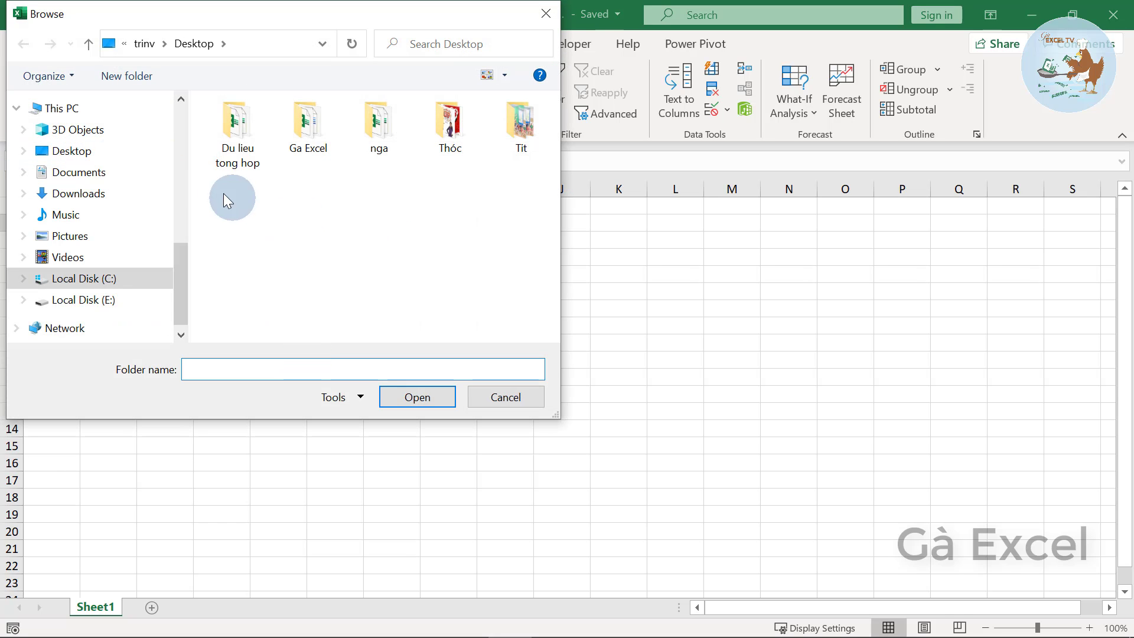
left_click(79, 157)
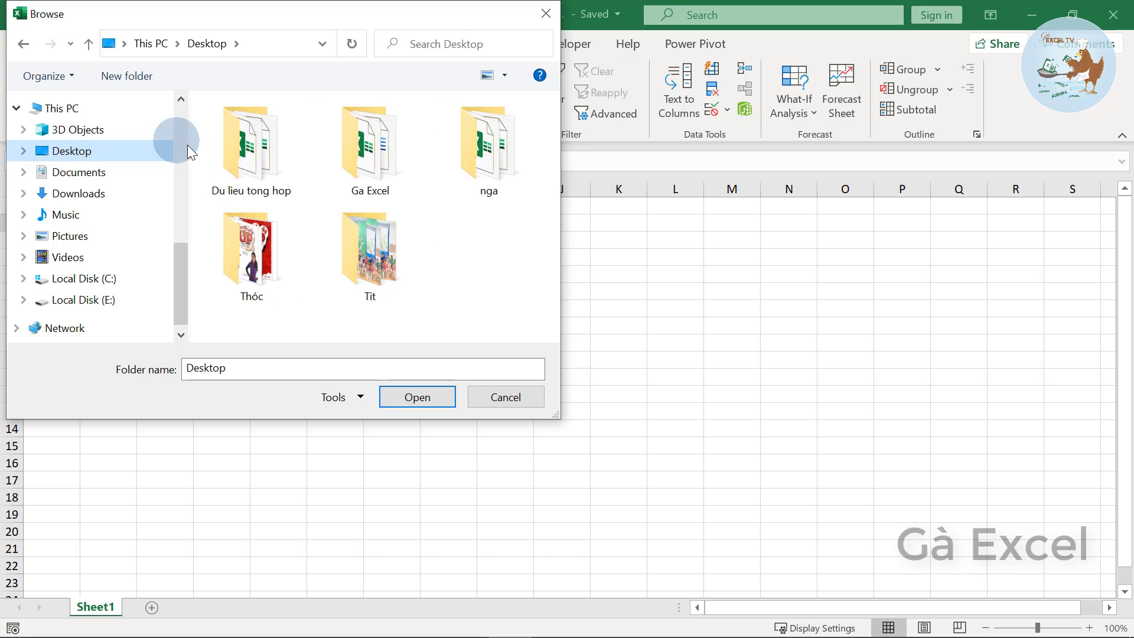
mouse_move(250, 142)
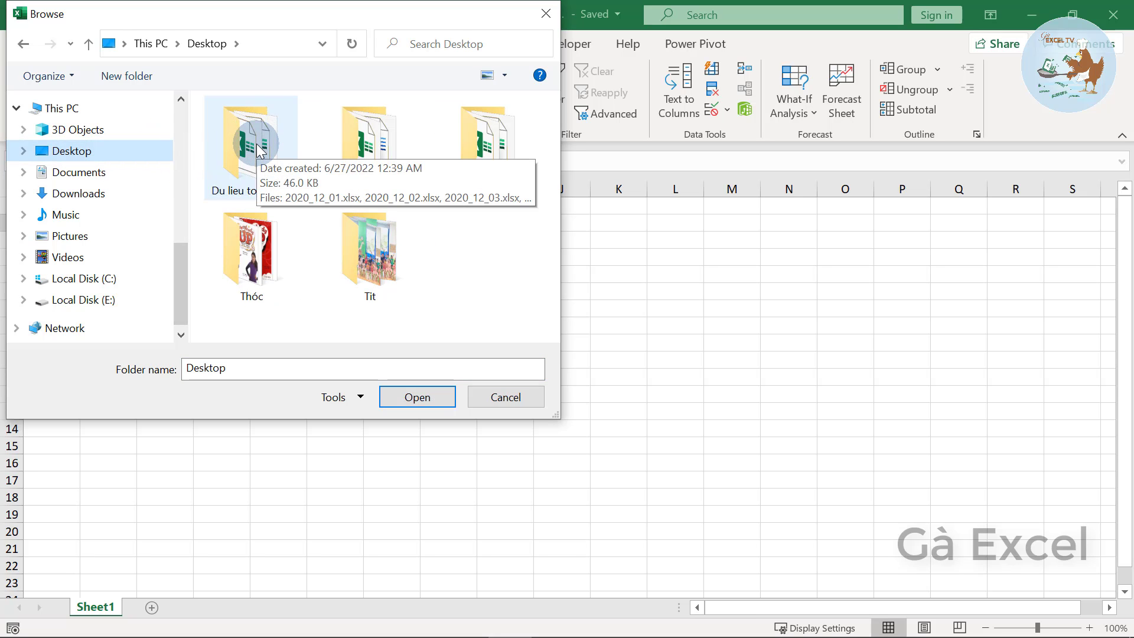
double_click(258, 148)
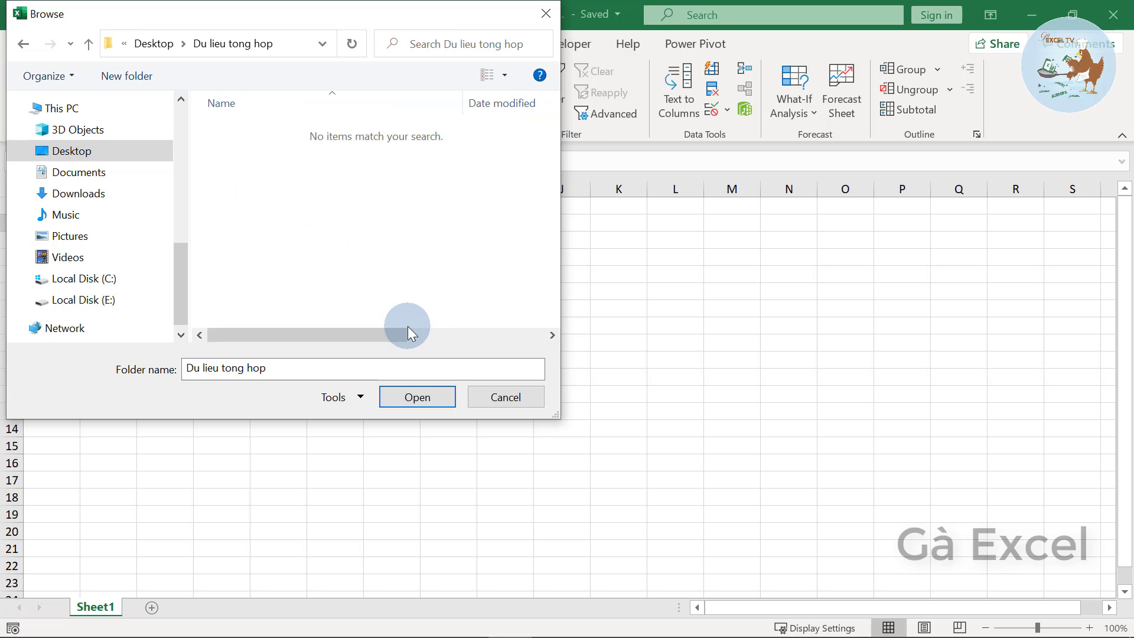
left_click(414, 396)
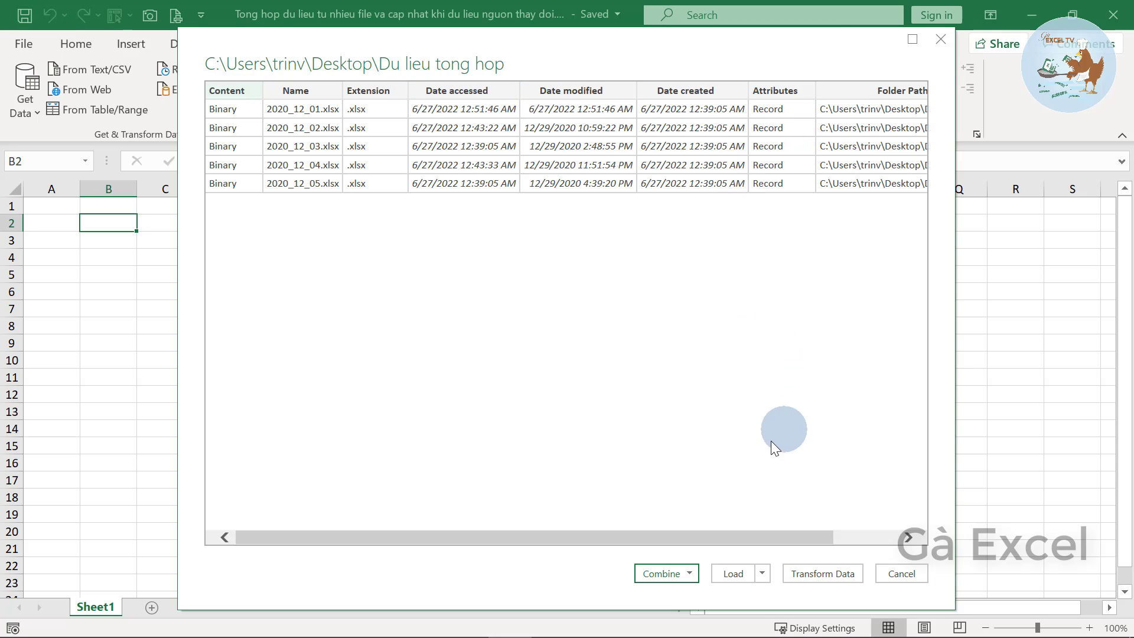
Choose Transform Data to load the five folder files into the Power Query Editor.
left_click(844, 577)
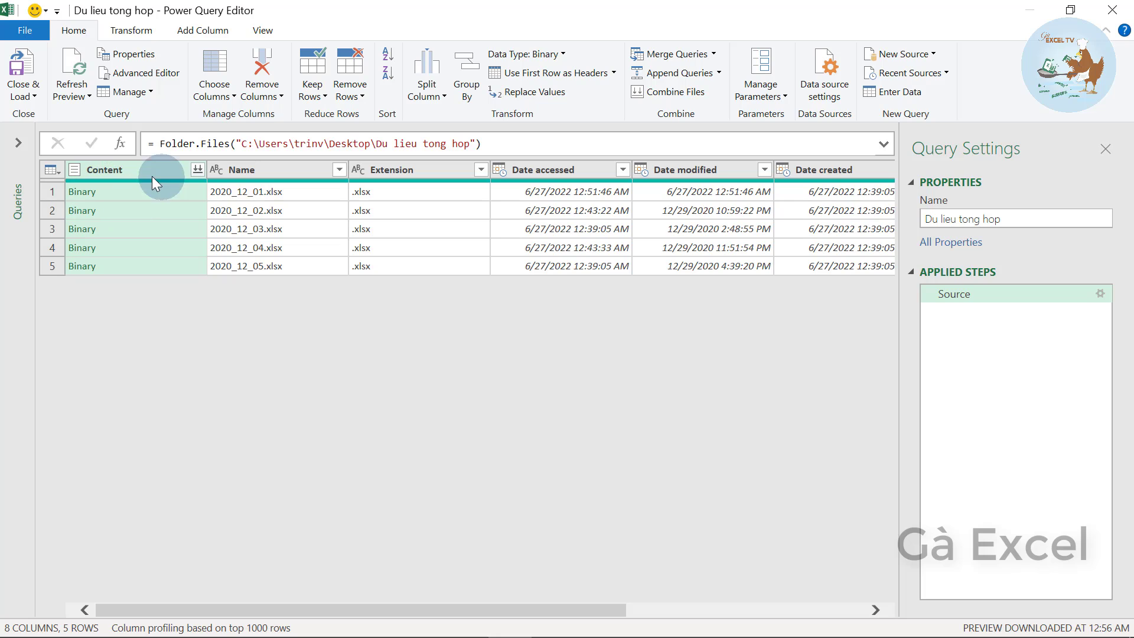
Remove the Extension column from the folder query.
left_click(307, 169)
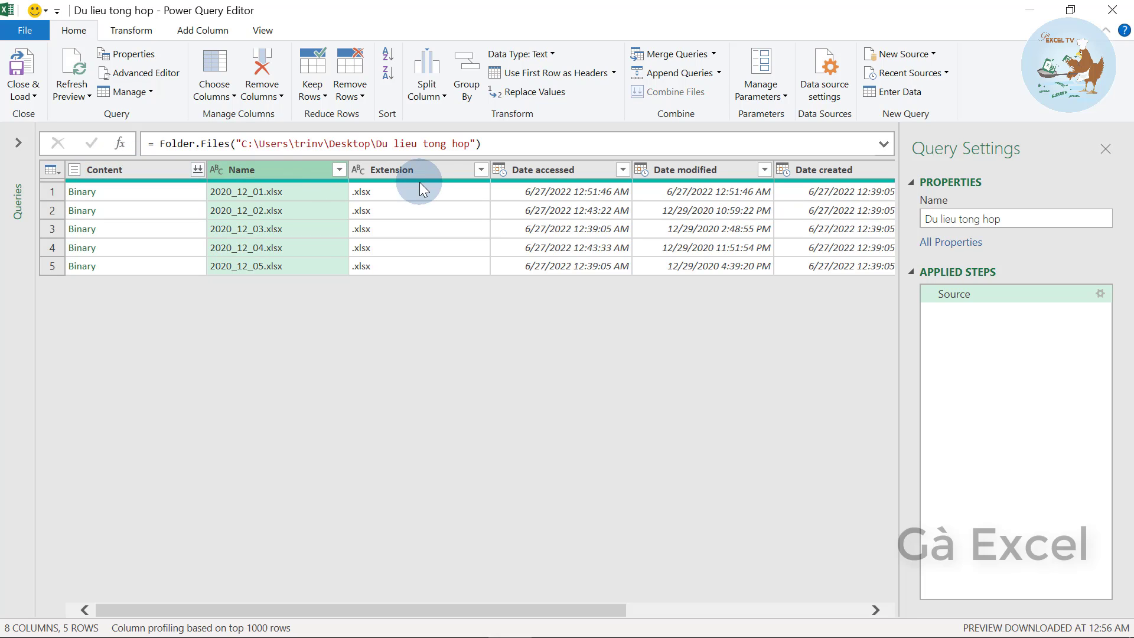
left_click(430, 173)
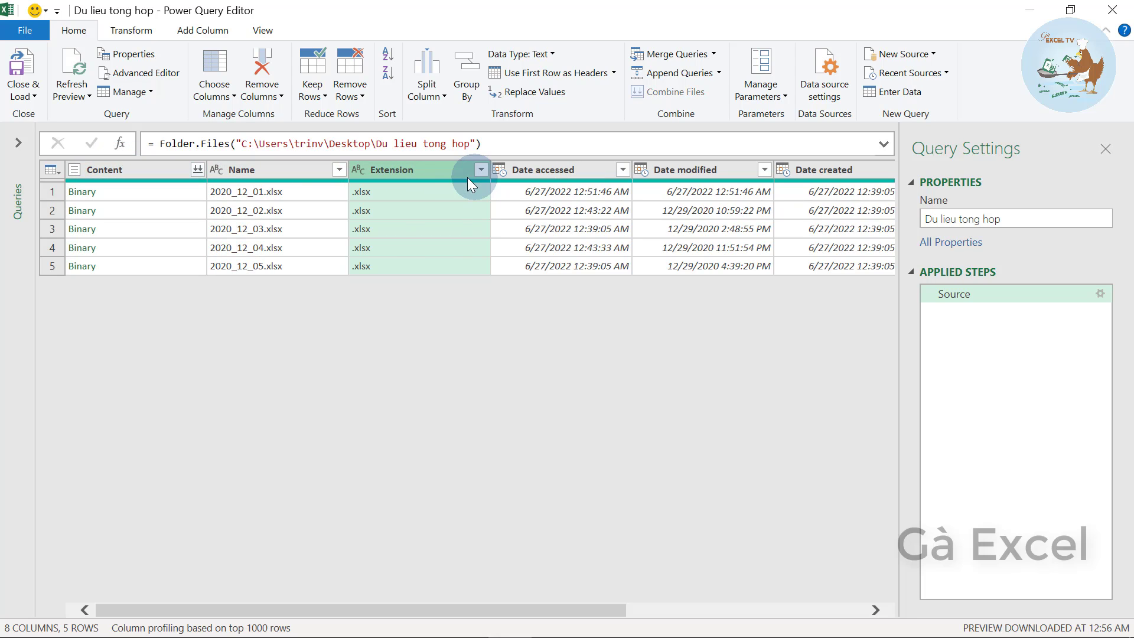
right_click(424, 171)
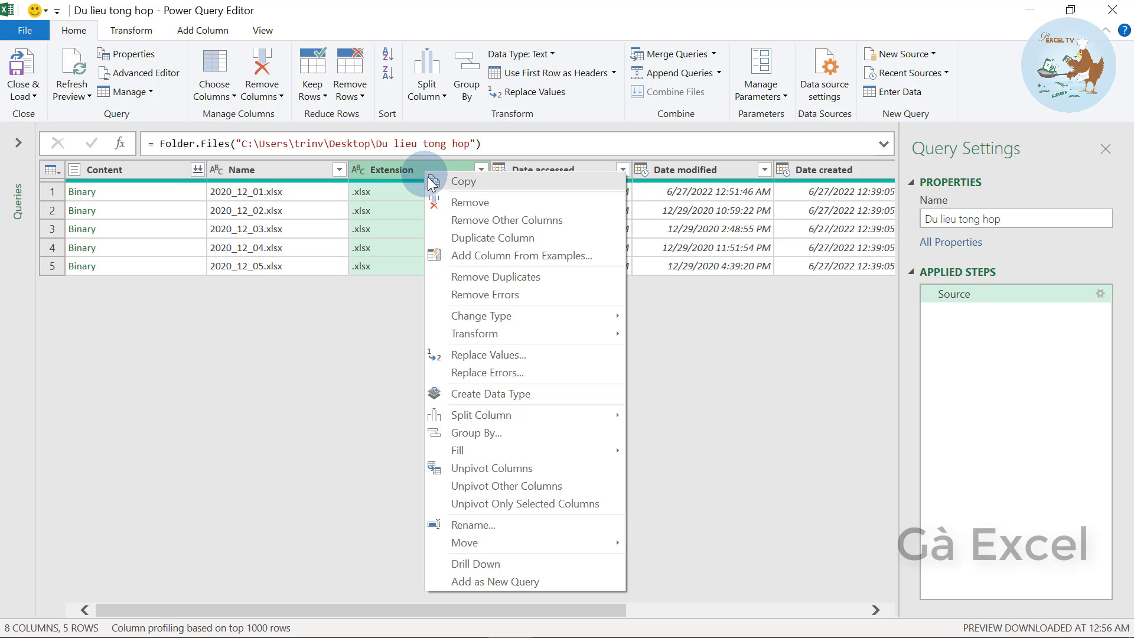
left_click(473, 203)
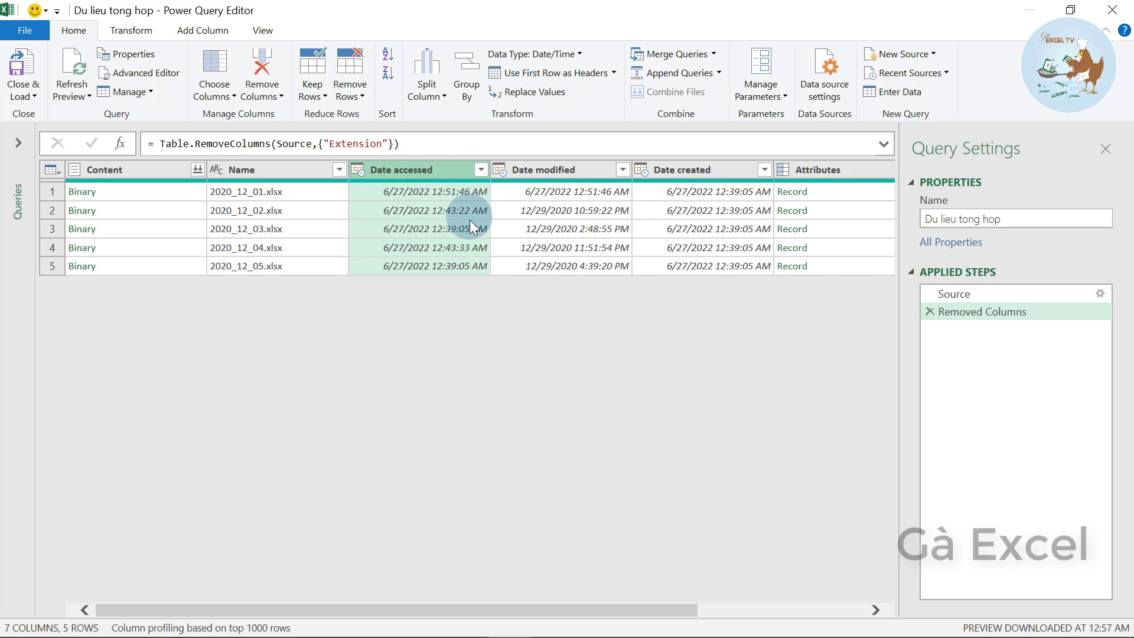
Keep only the Content column and start combining its five file binaries.
left_click(308, 166)
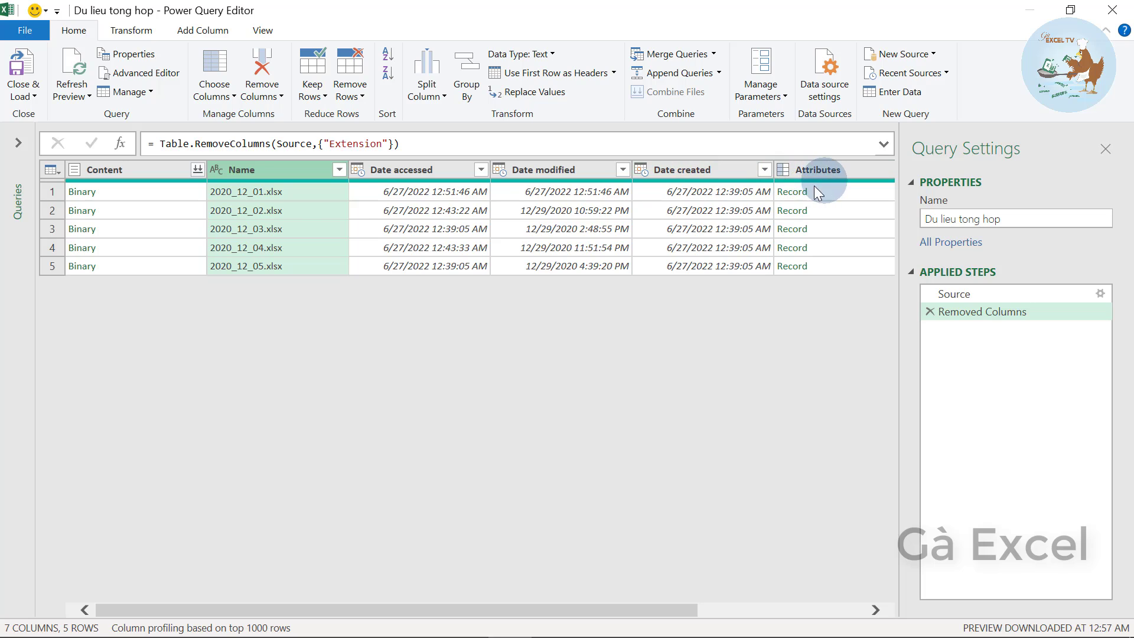
left_click(158, 170)
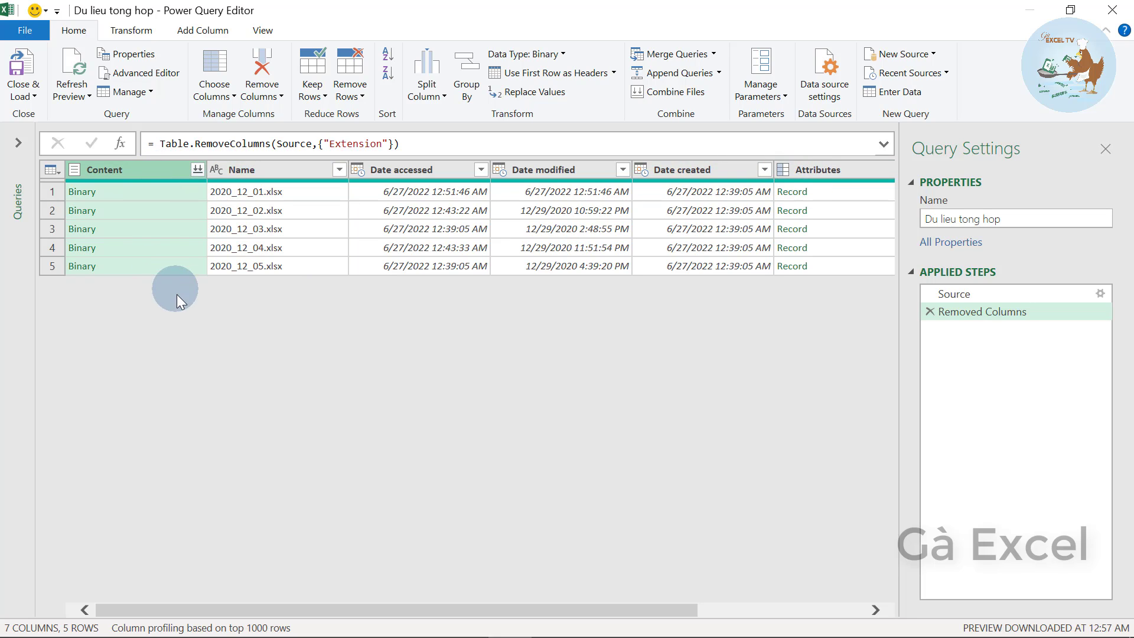
right_click(162, 168)
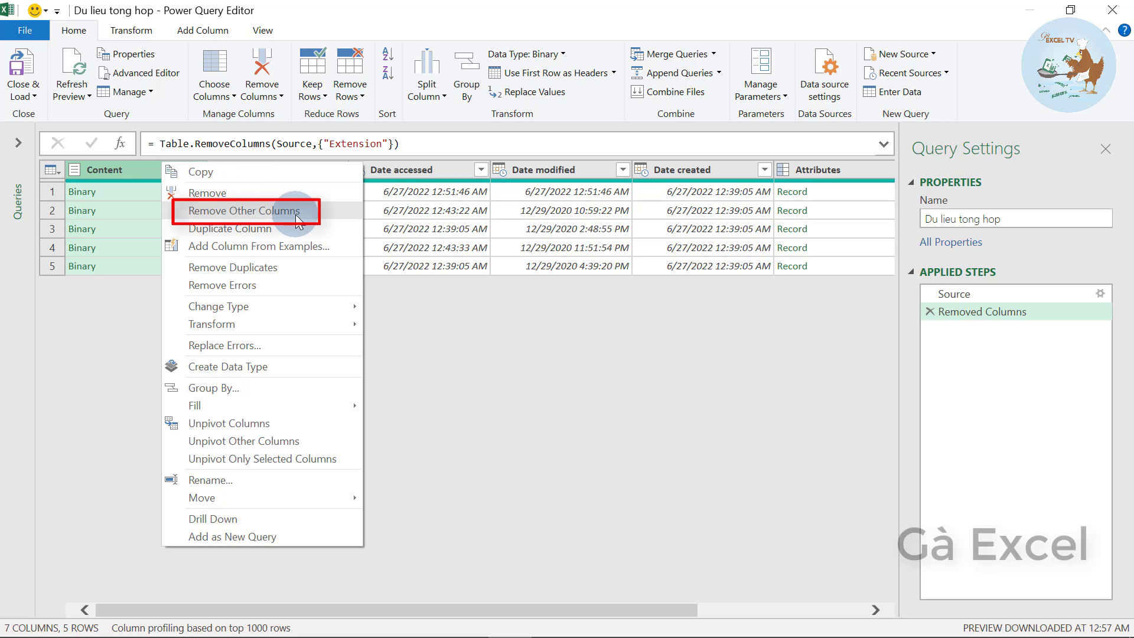
left_click(300, 220)
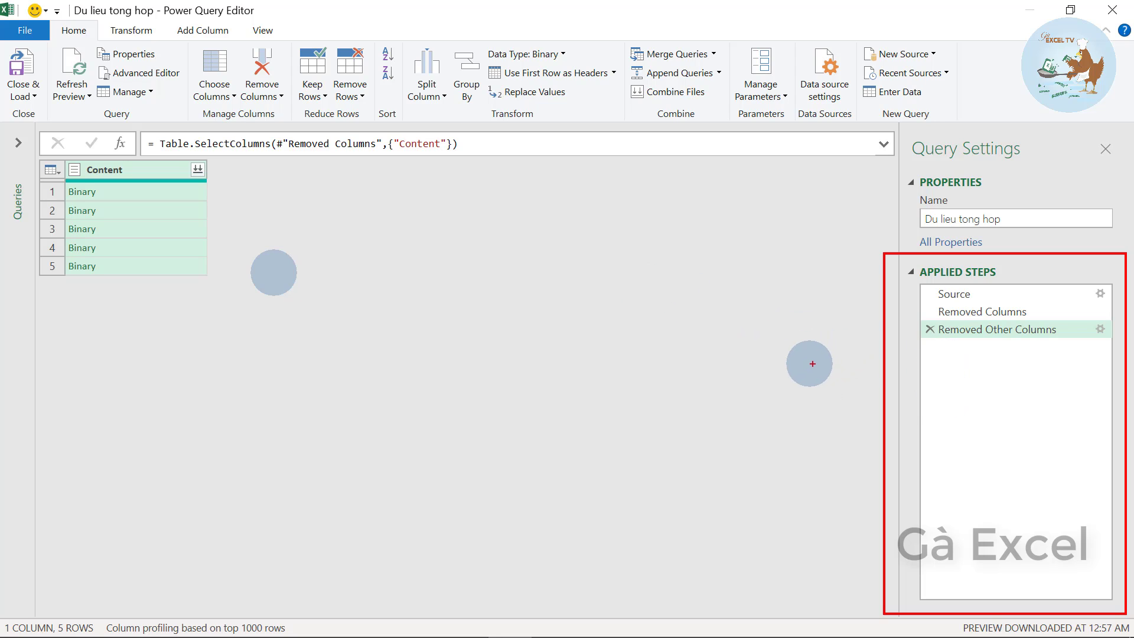
left_click(929, 324)
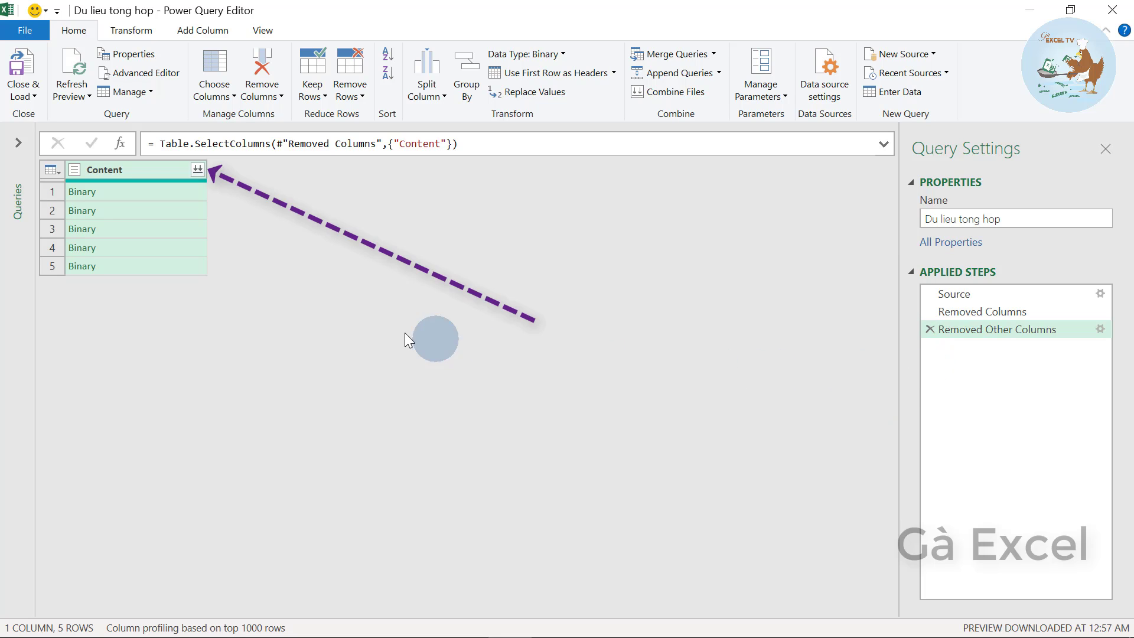
left_click(198, 171)
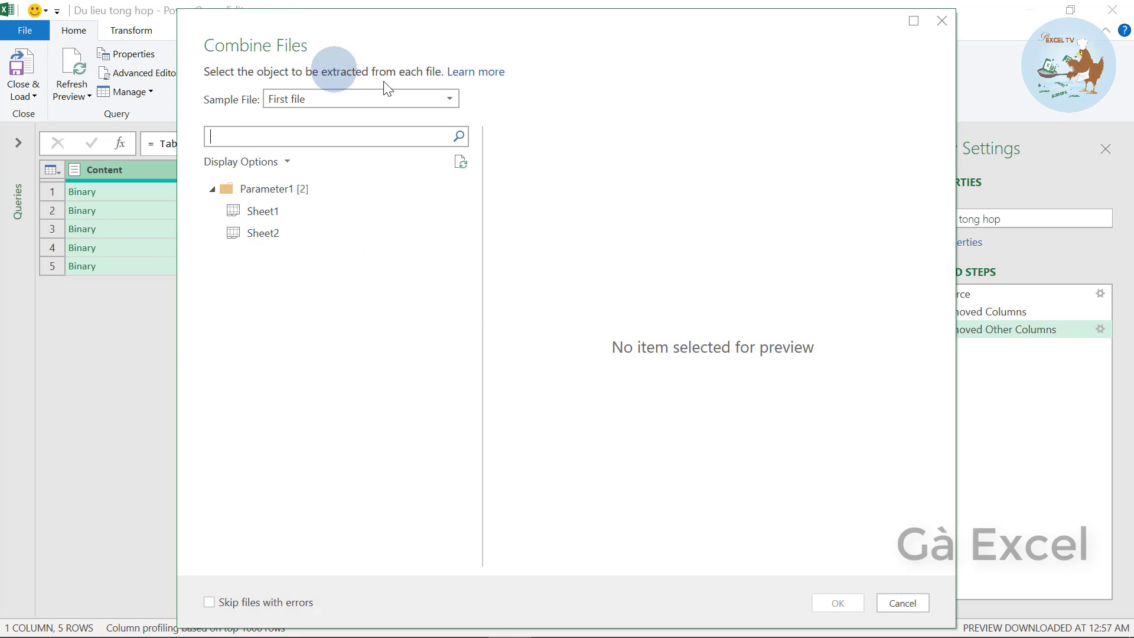
Keep the first file as sample, preview Sheet1 and Sheet2, and extract the whole Parameter1 folder.
left_click(374, 101)
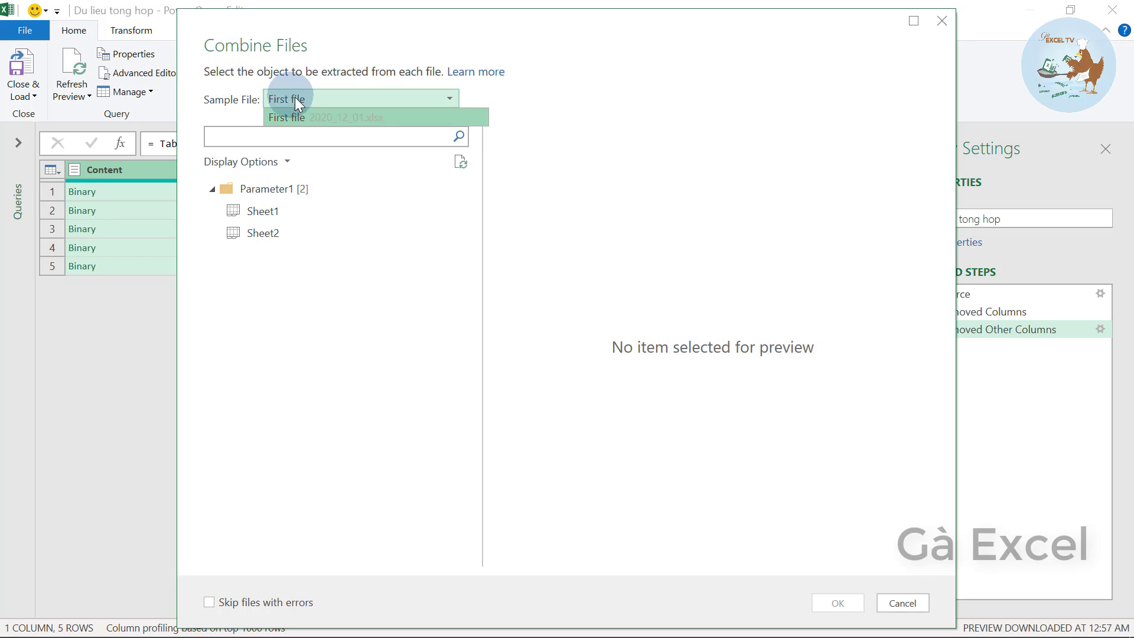
left_click(314, 107)
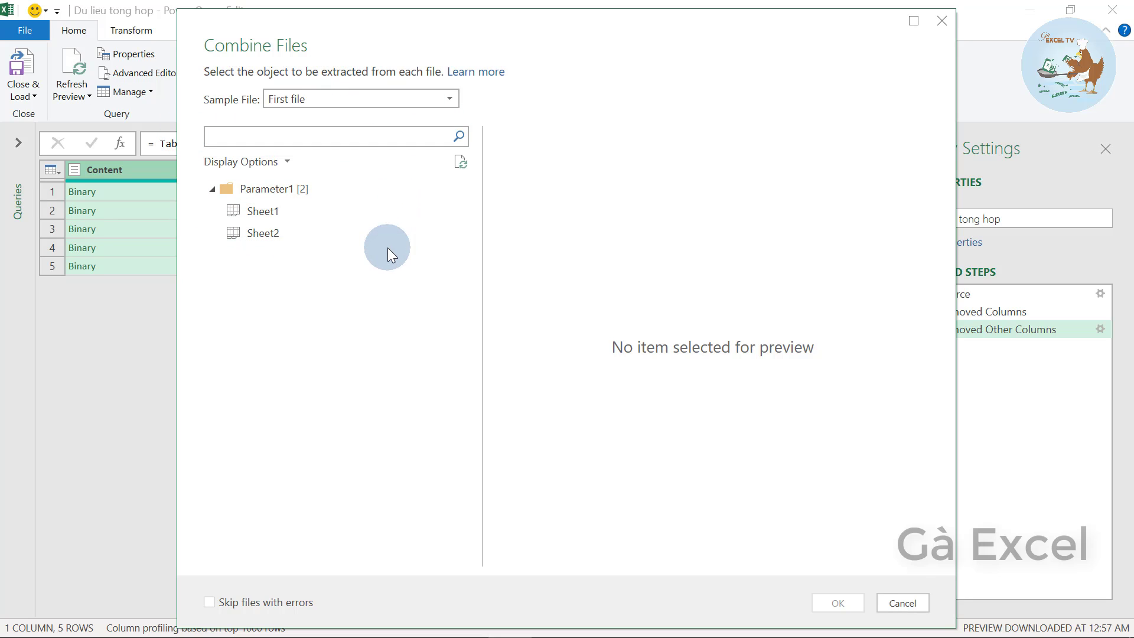
left_click(304, 219)
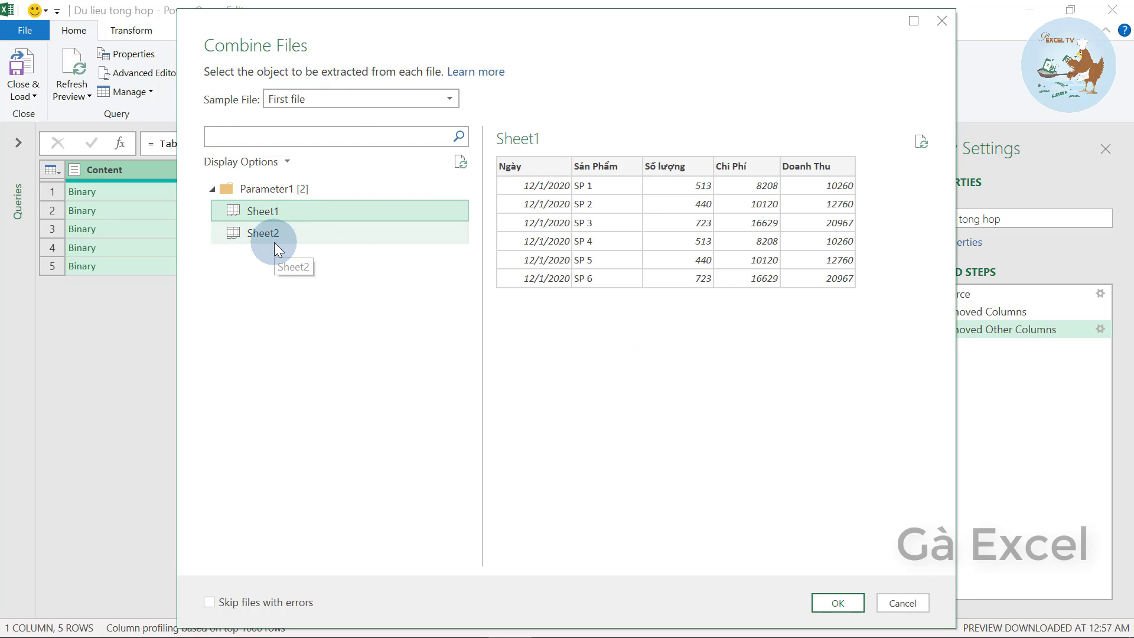
left_click(274, 237)
left_click(275, 214)
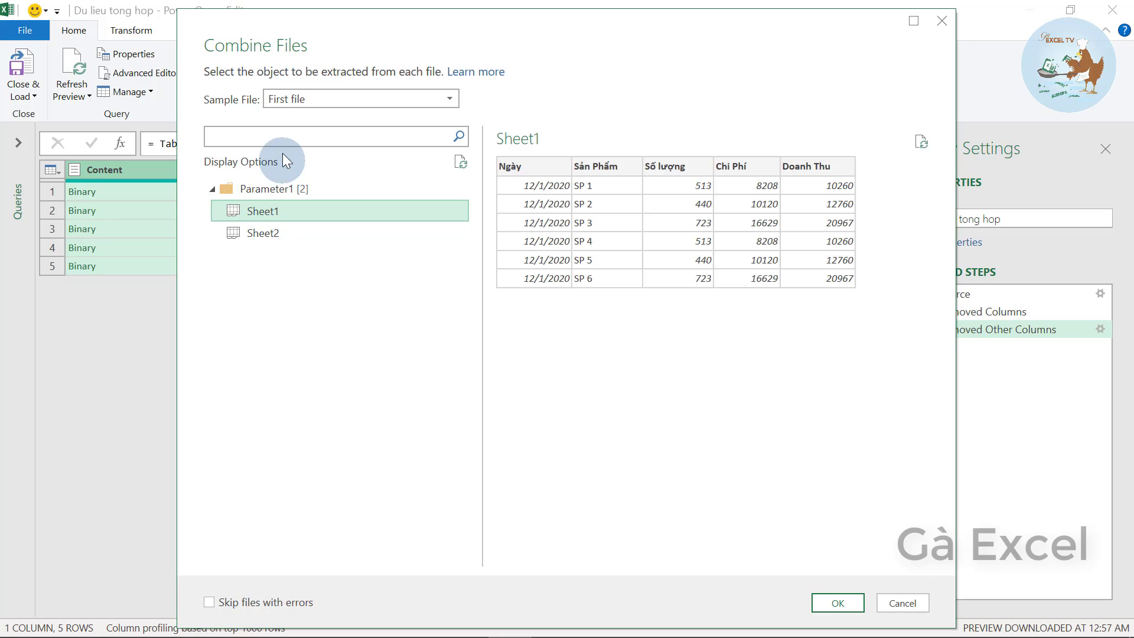
left_click(296, 190)
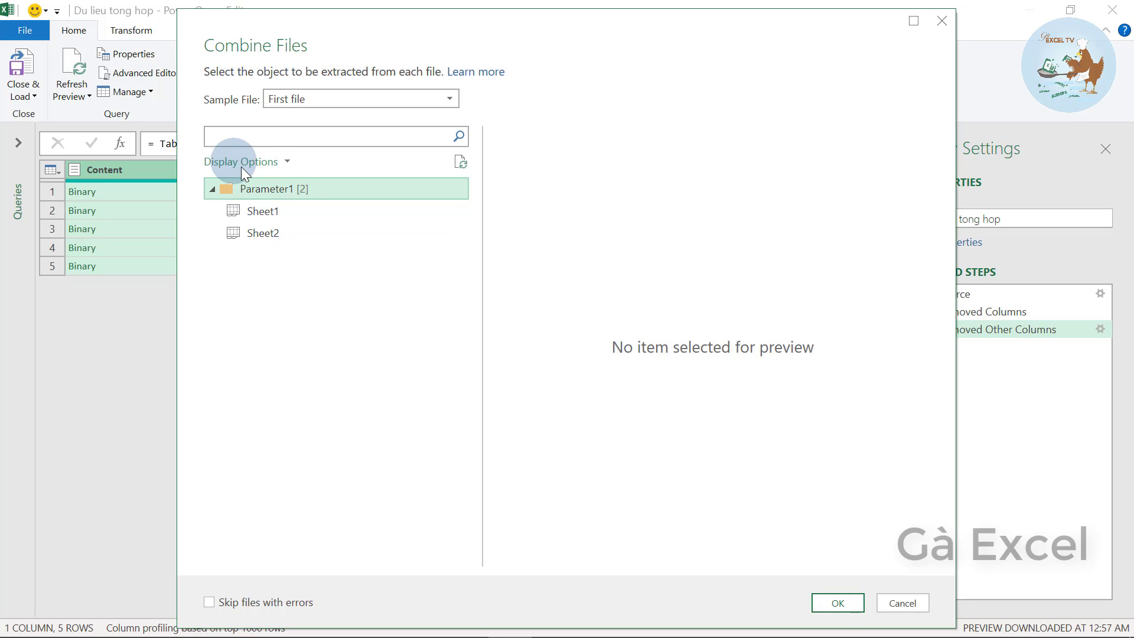
left_click(272, 198)
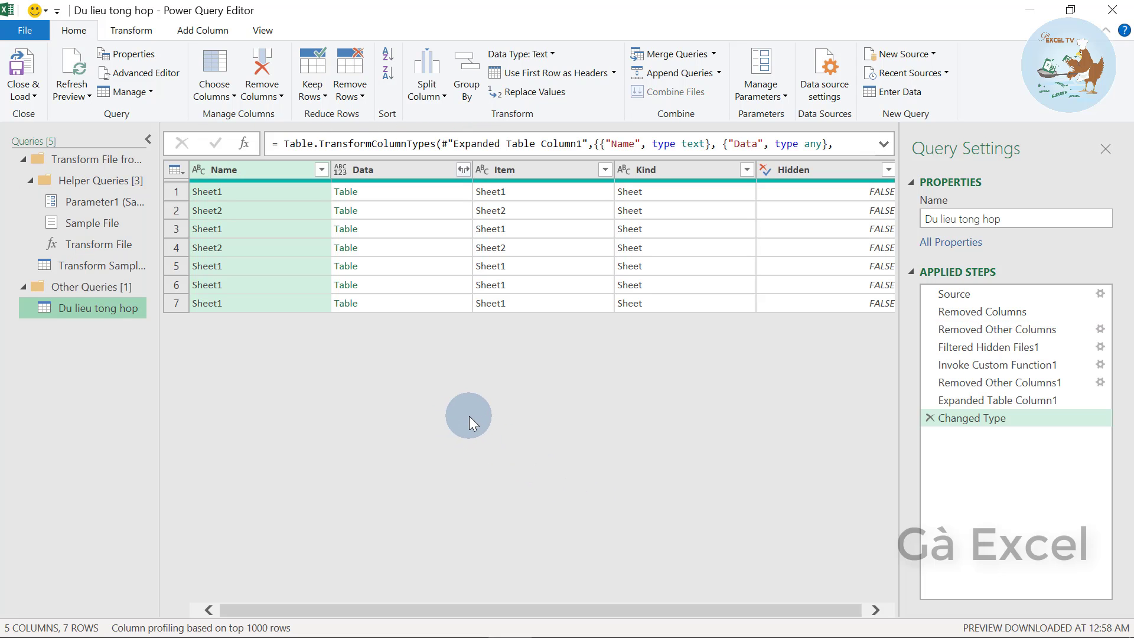
Preview each of the seven Data sheet tables, checking their Ngày, Sản Phẩm, Số lượng, Chi Phí, Doanh Thu contents.
left_click(394, 197)
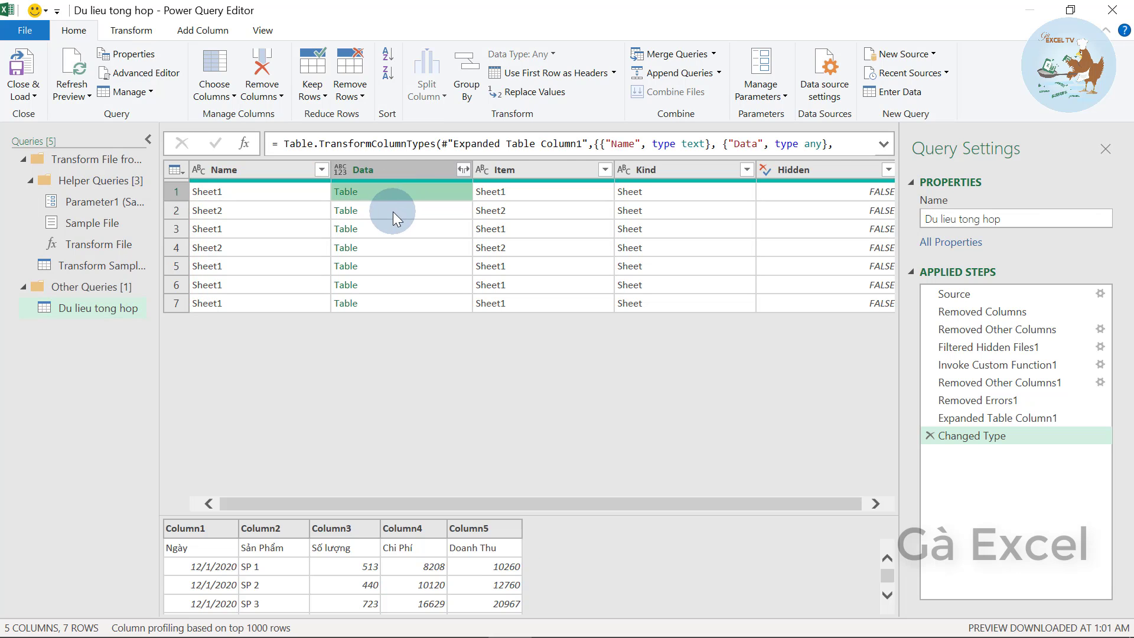
left_click(402, 211)
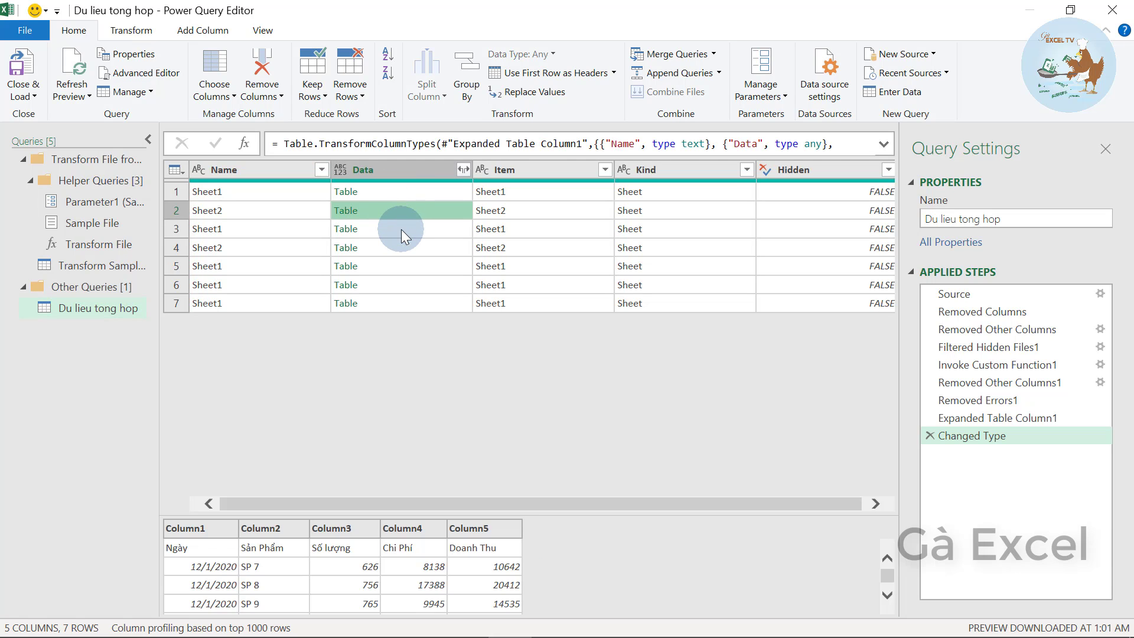
left_click(395, 230)
left_click(390, 248)
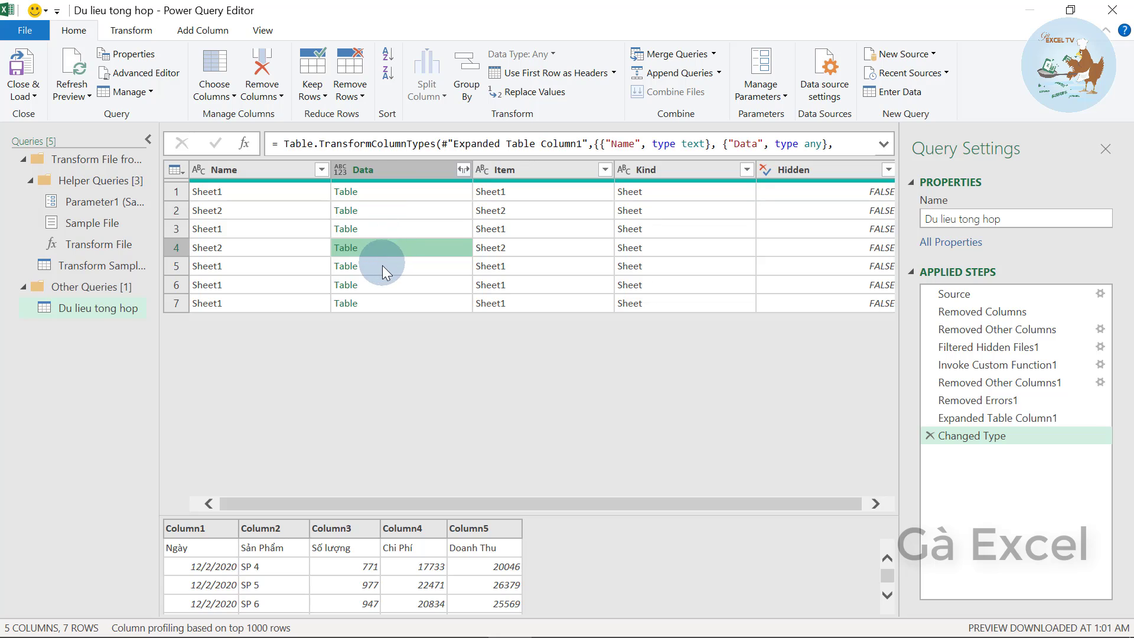
left_click(388, 266)
left_click(389, 284)
left_click(390, 303)
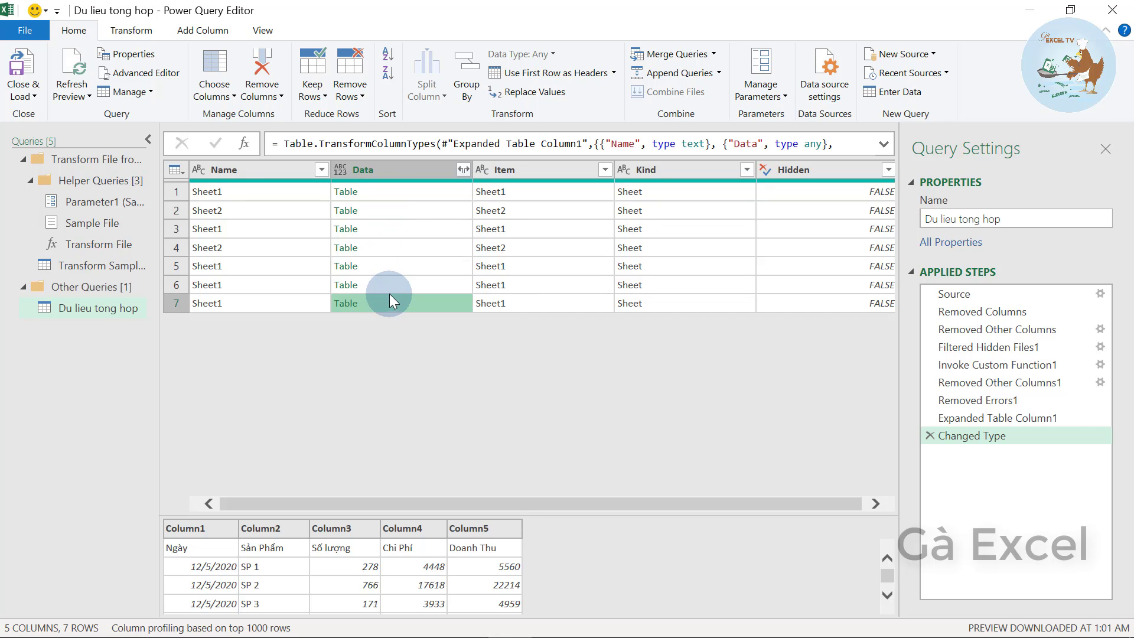
left_click(393, 266)
left_click(383, 210)
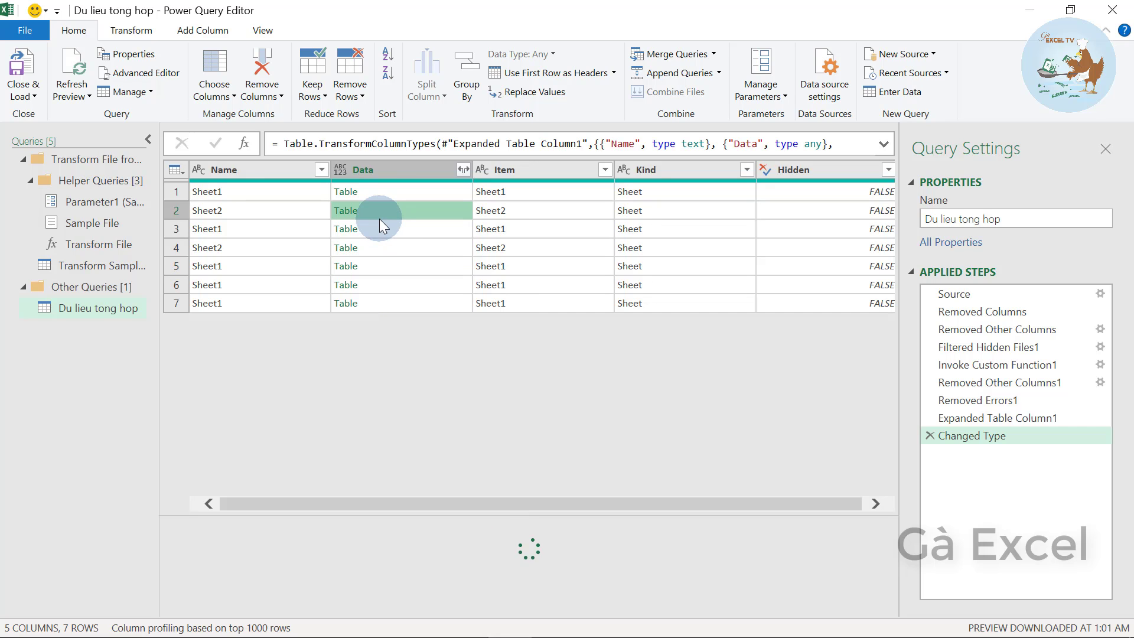
Expand the Data column into Column1–Column5 without the original column-name prefix.
left_click(464, 171)
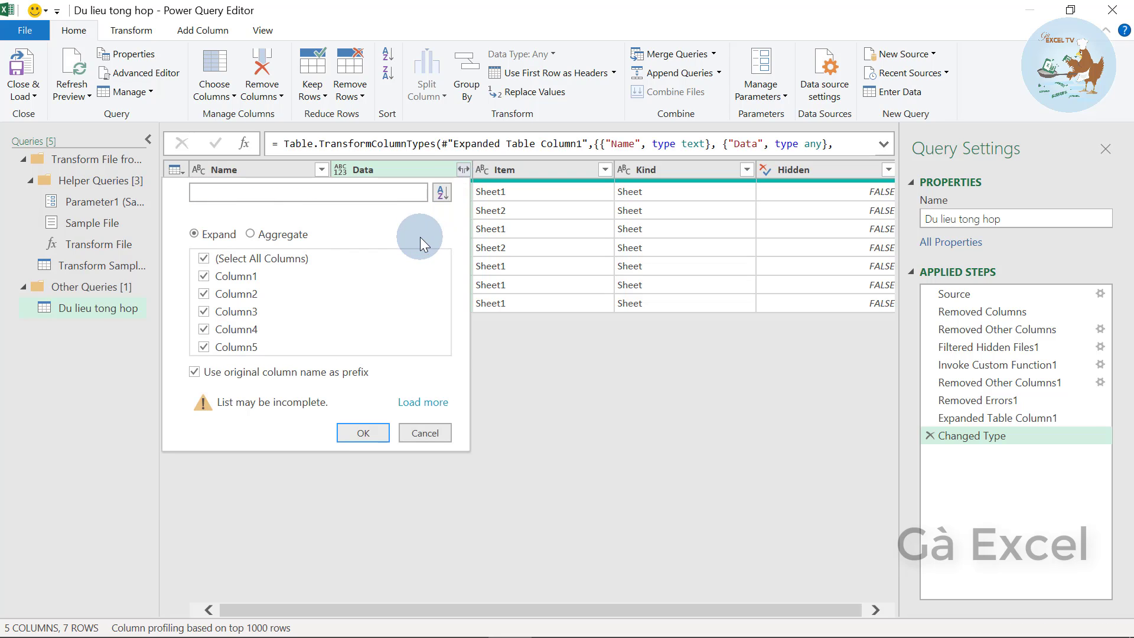
left_click(193, 372)
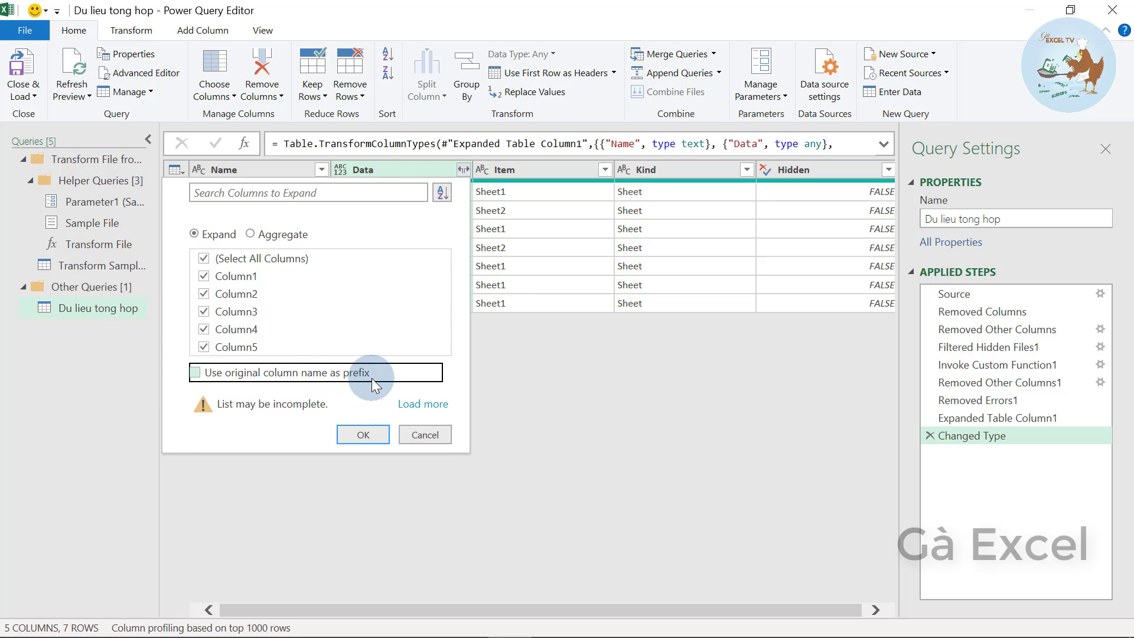
left_click(363, 435)
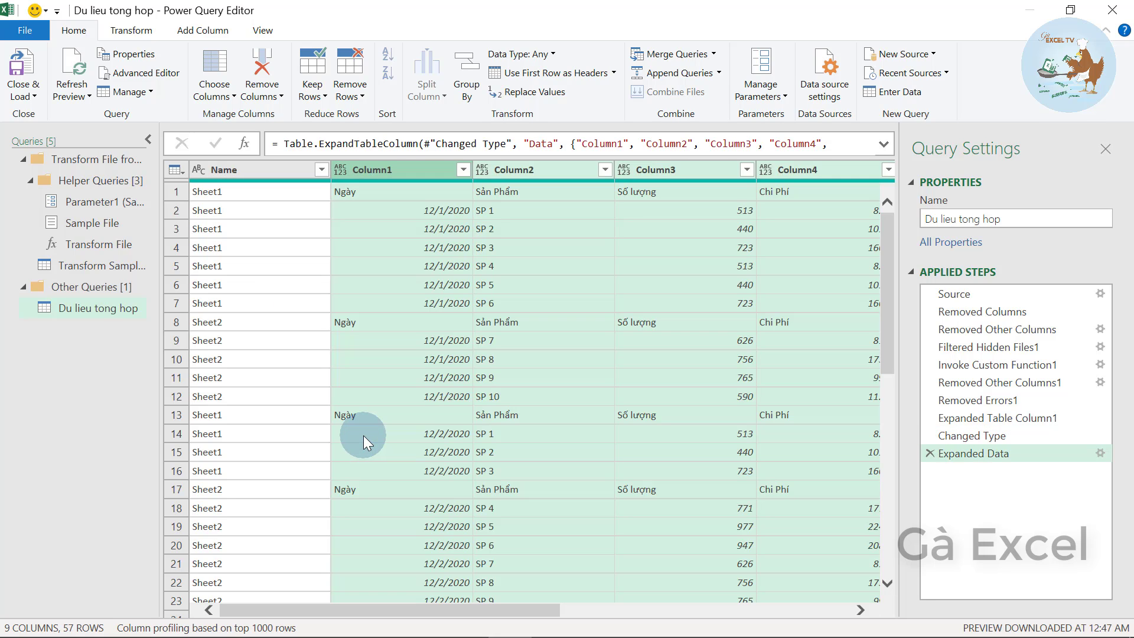
left_click(384, 325)
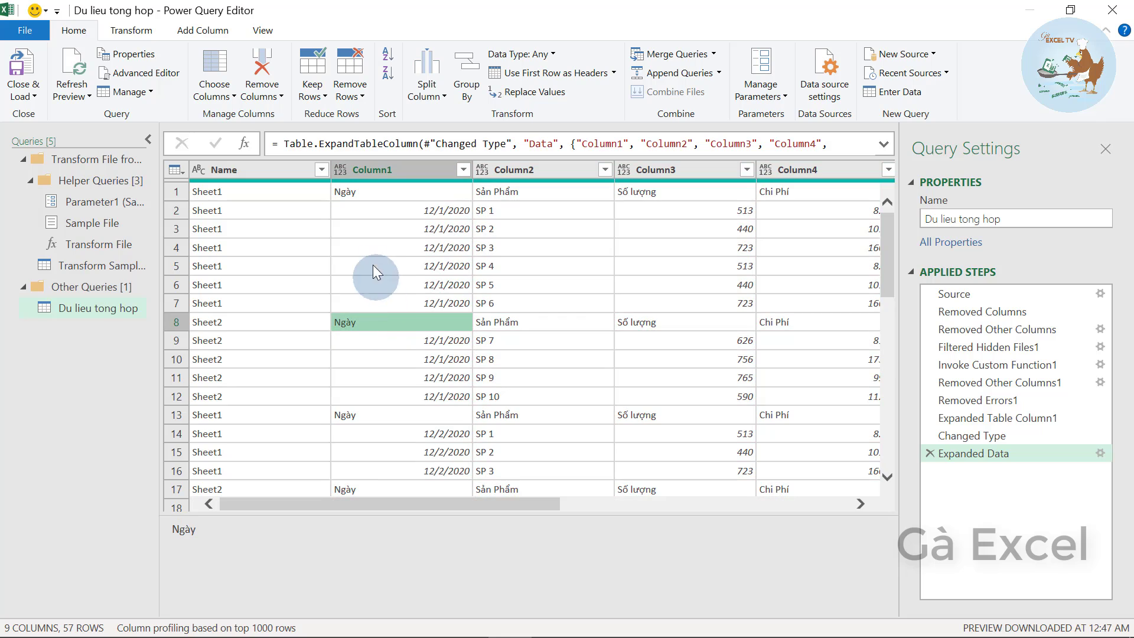
left_click(392, 192)
left_click(401, 229)
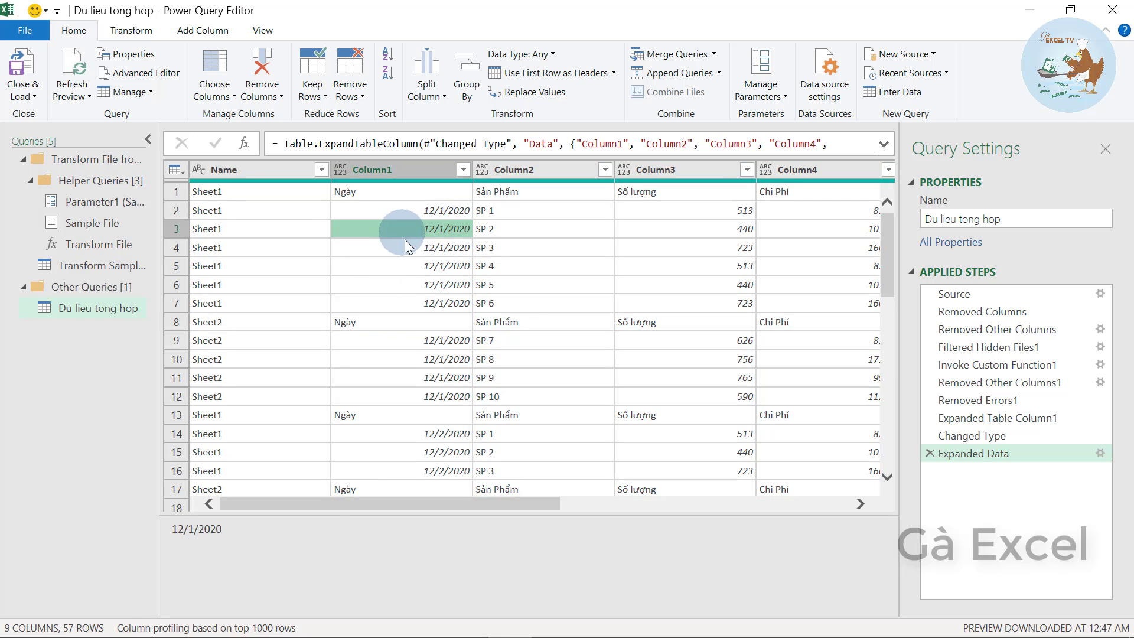
left_click(393, 266)
left_click(393, 285)
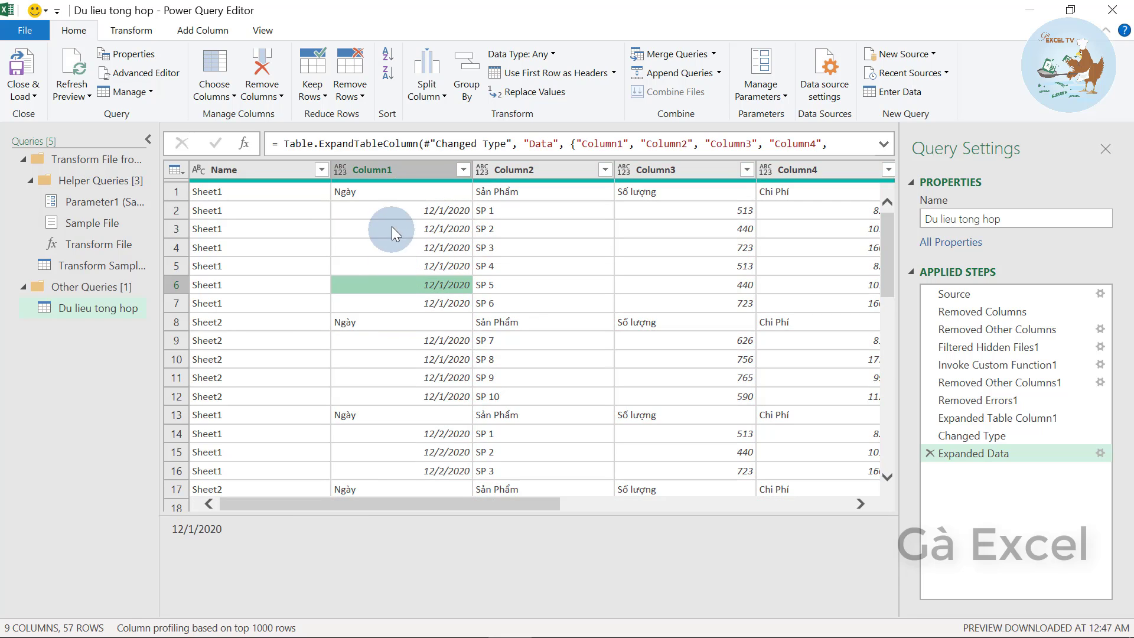
left_click(392, 192)
left_click(508, 192)
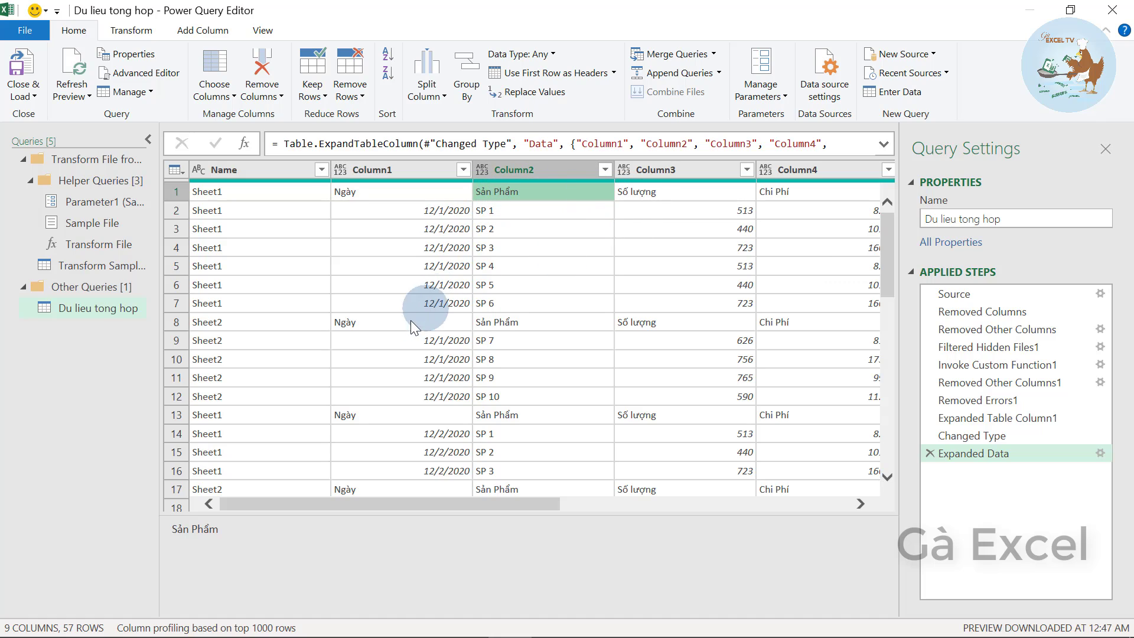
left_click(392, 322)
left_click(484, 322)
left_click(562, 400)
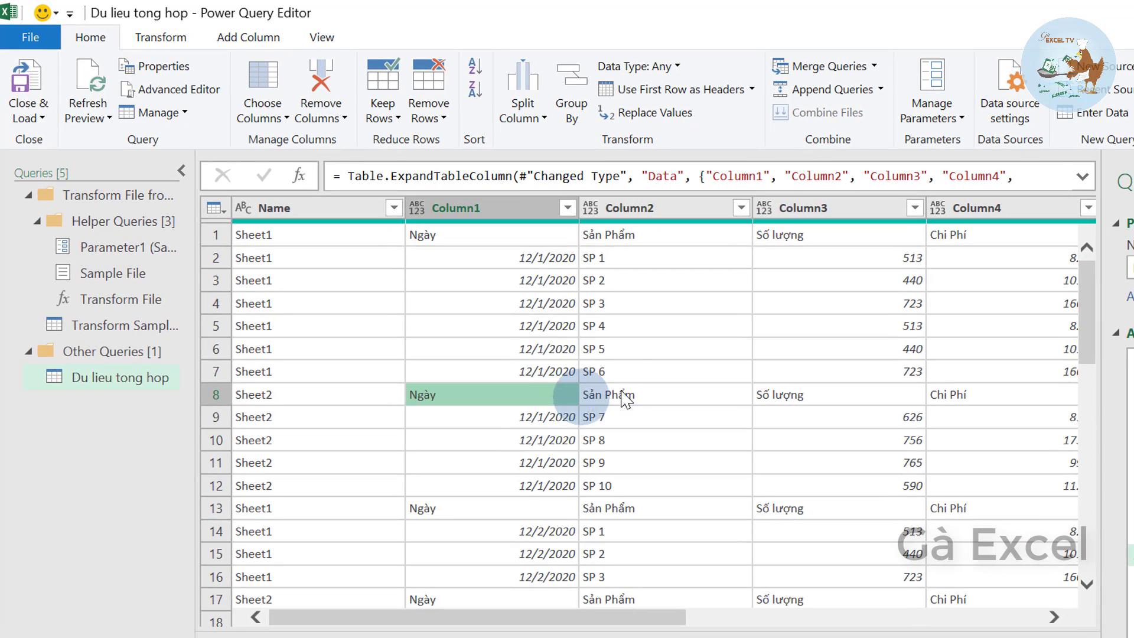
left_click(597, 394)
left_click(564, 440)
left_click(508, 515)
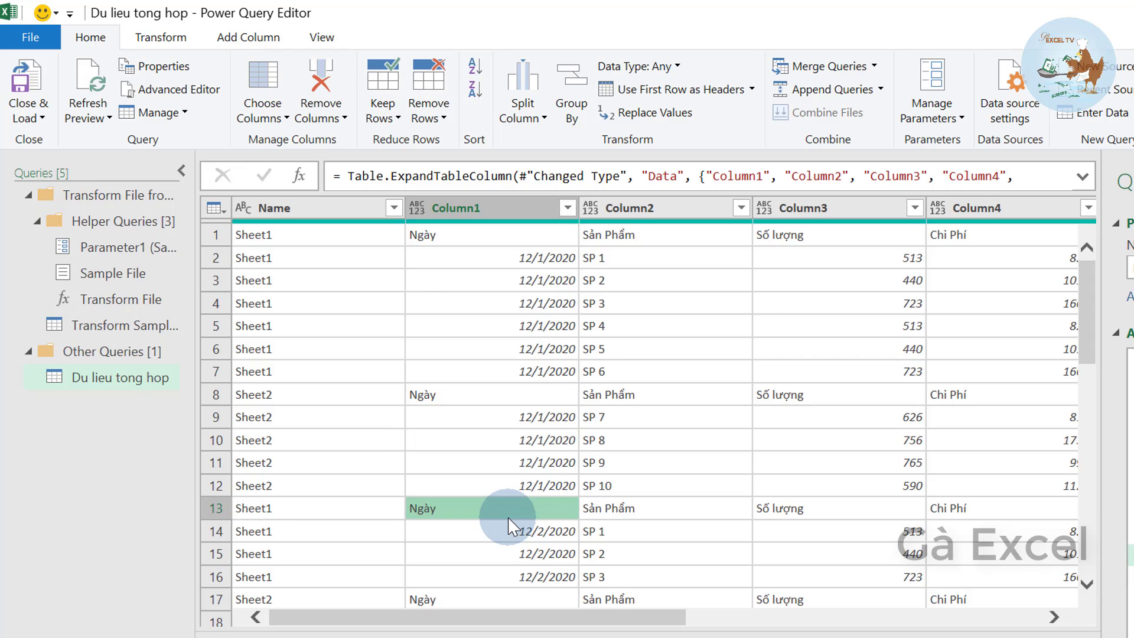
scroll(511, 523, "down", 3)
left_click(518, 430)
left_click(518, 473)
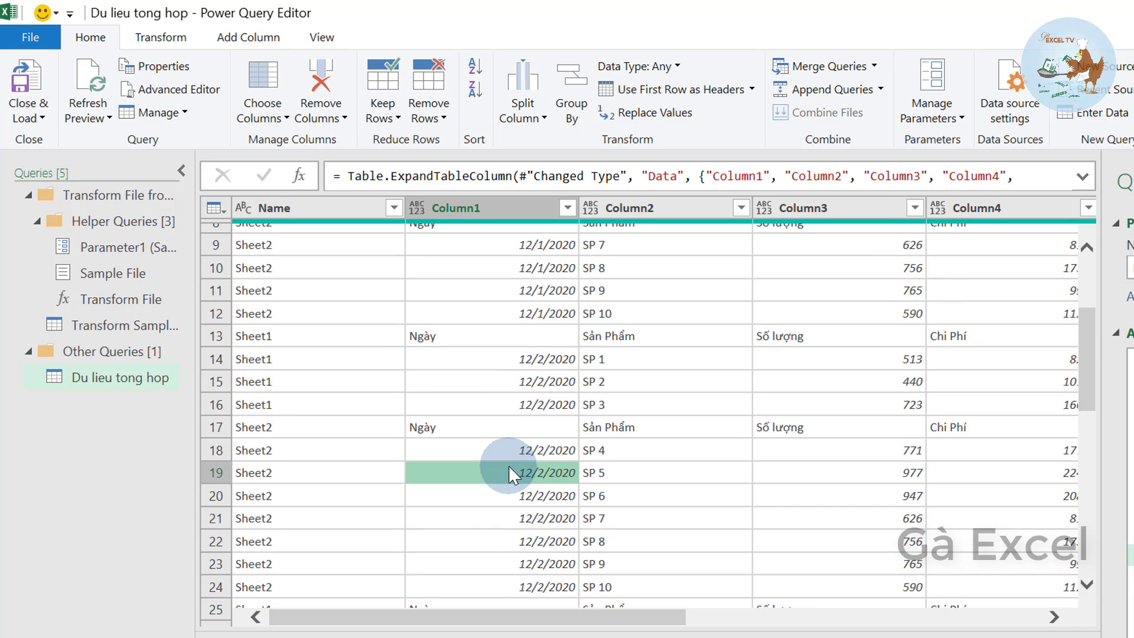
scroll(518, 471, "down", 5)
scroll(508, 490, "down", 3)
scroll(505, 490, "up", 4)
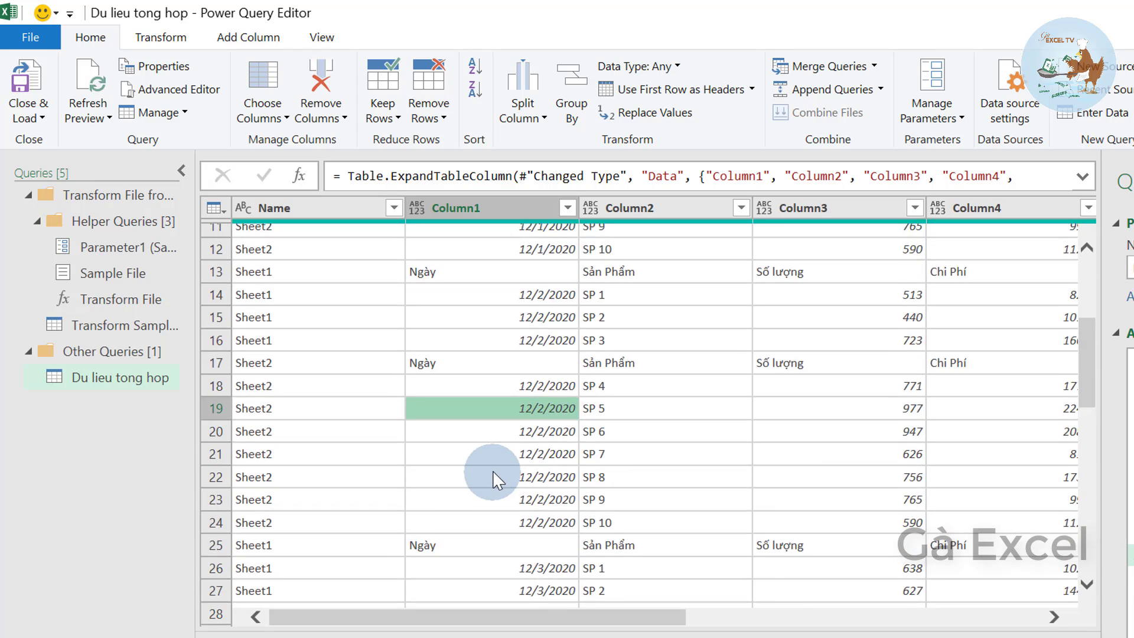
scroll(496, 477, "up", 7)
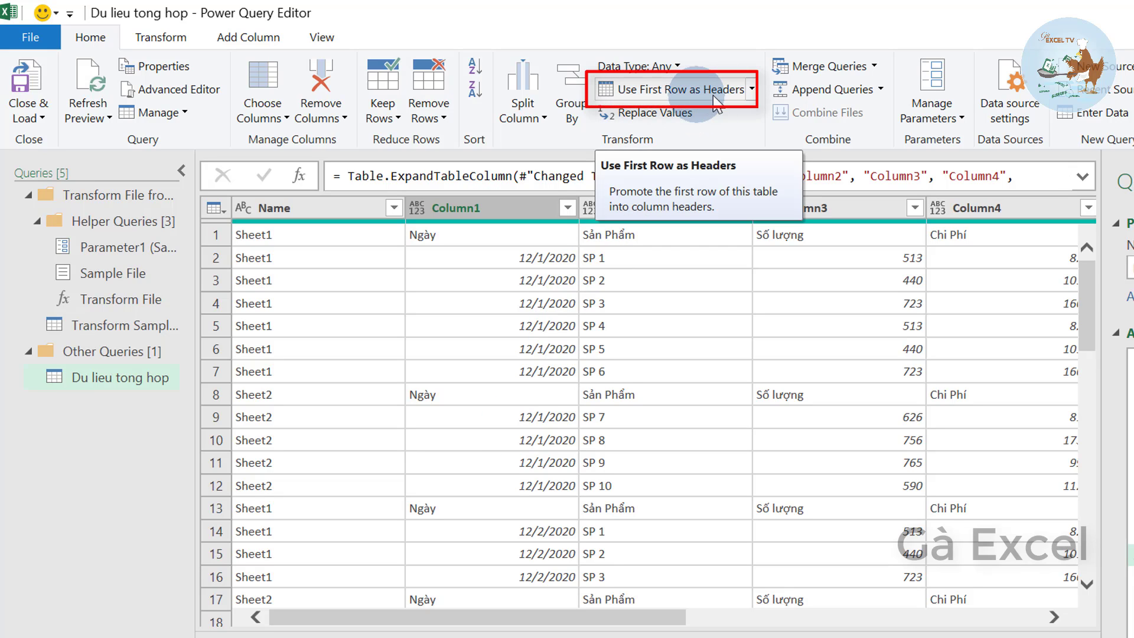
Use the first row as headers, then check the leftover Ngày header cells in rows 7, 12 and 16.
left_click(714, 97)
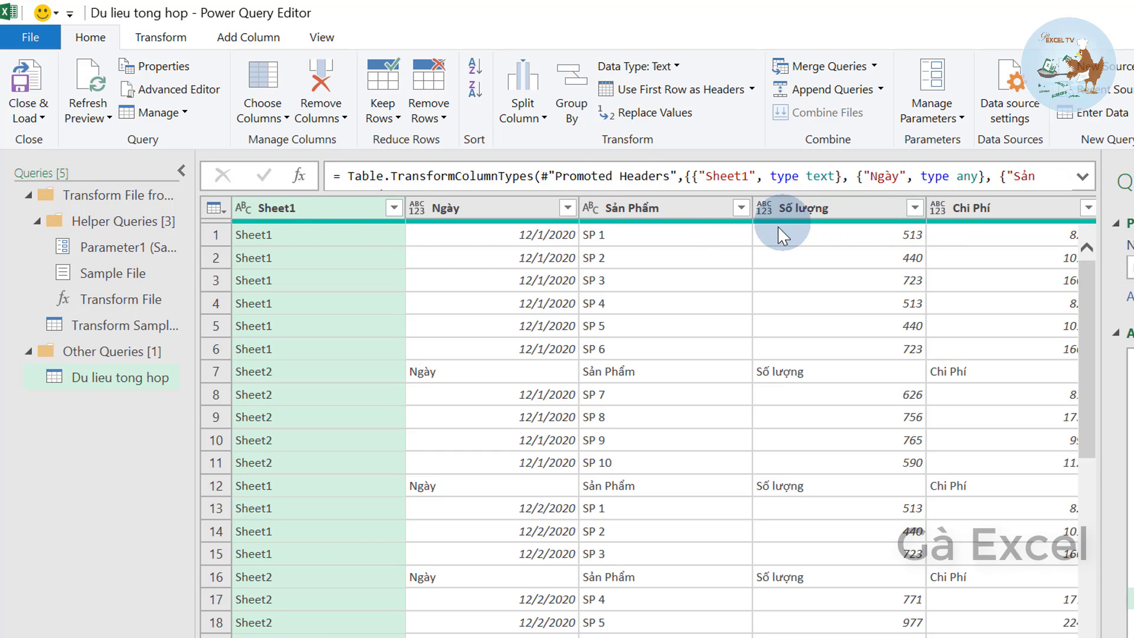
left_click(437, 376)
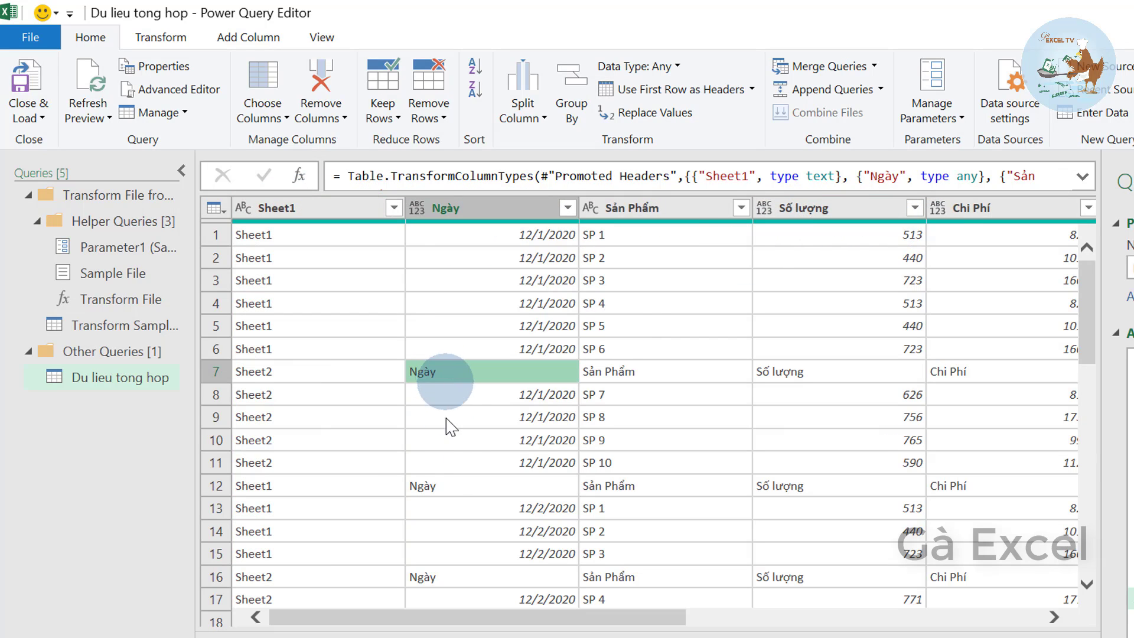
left_click(454, 485)
left_click(461, 577)
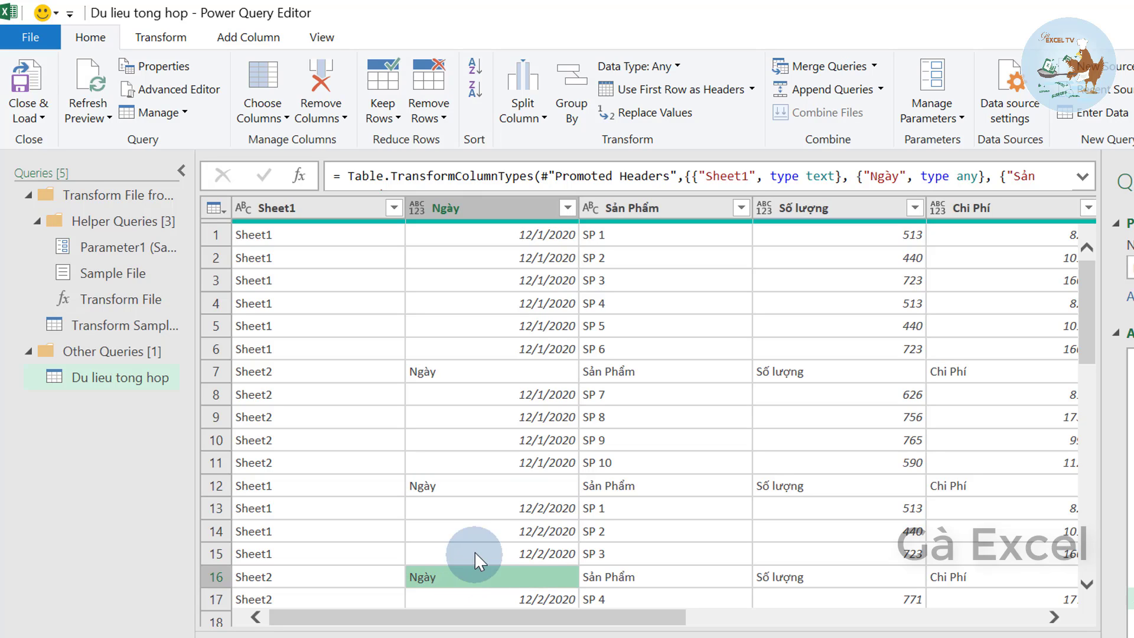
Filter the repeated 'Ngày' header rows out of the Ngày column, keeping only dated rows.
left_click(568, 208)
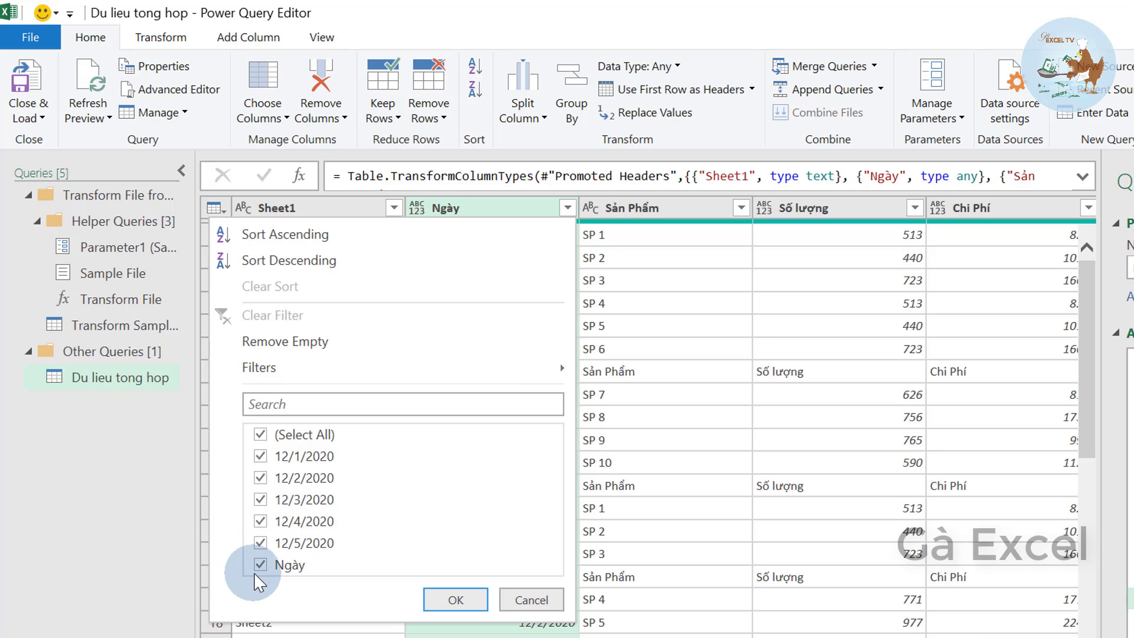
left_click(261, 568)
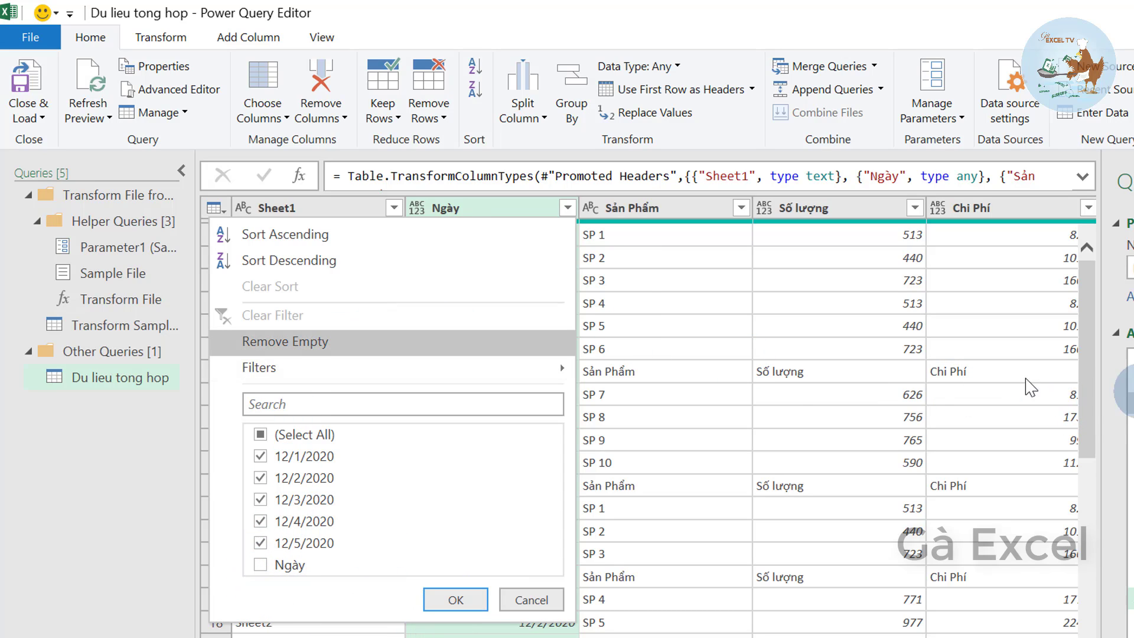
left_click(465, 608)
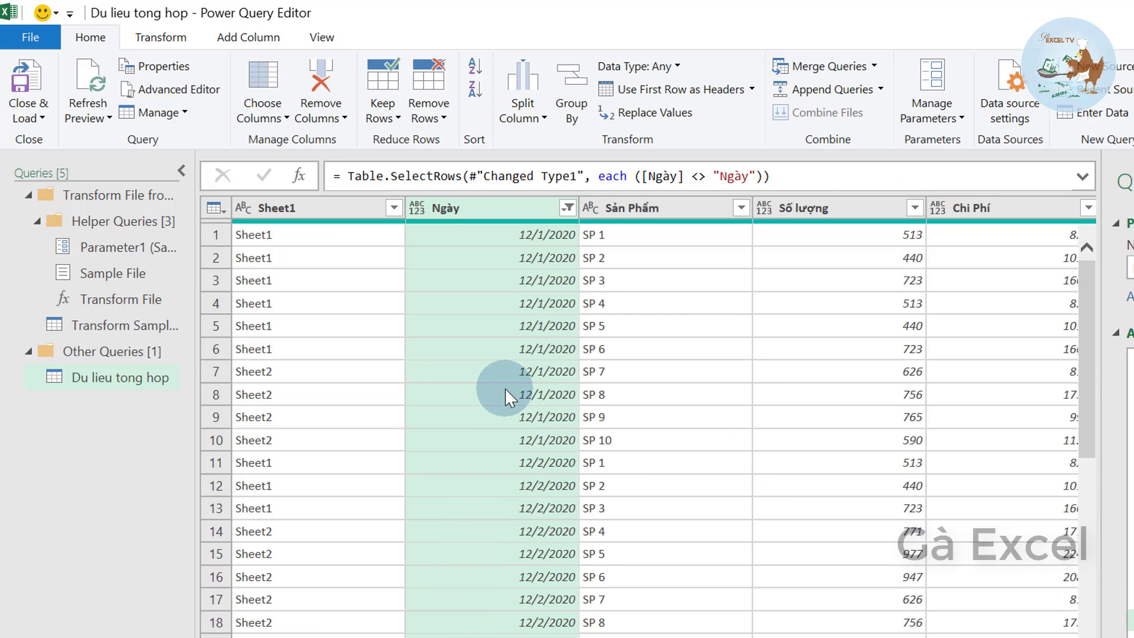
left_click(508, 378)
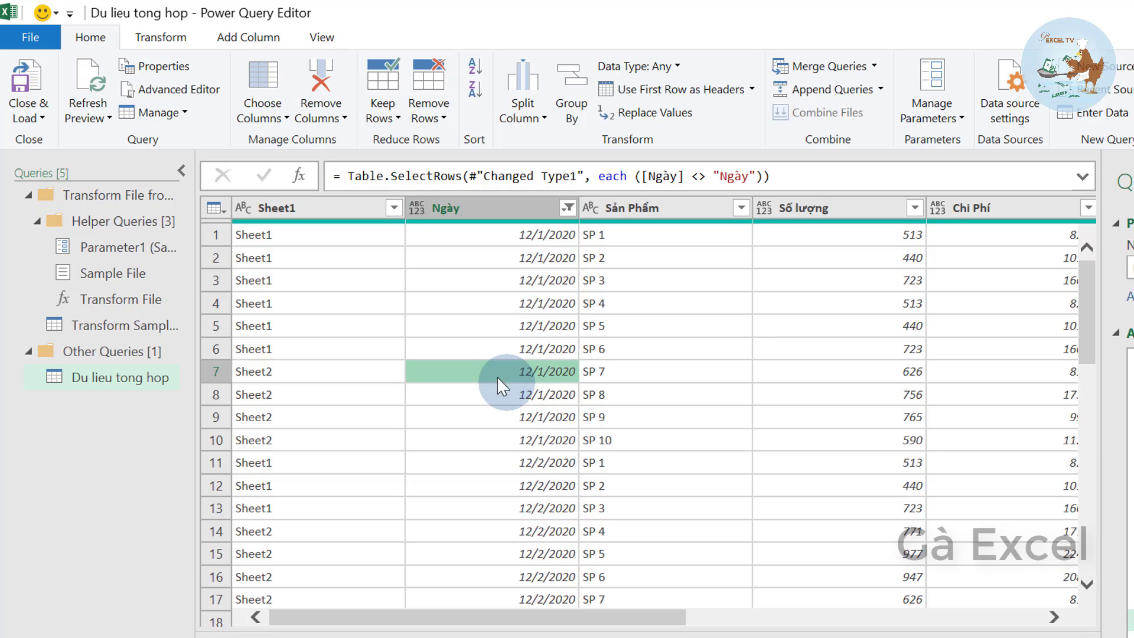
Remove the Sheet1, Sheet1_1, Sheet and false columns, leaving the five data columns.
right_click(345, 207)
left_click(402, 243)
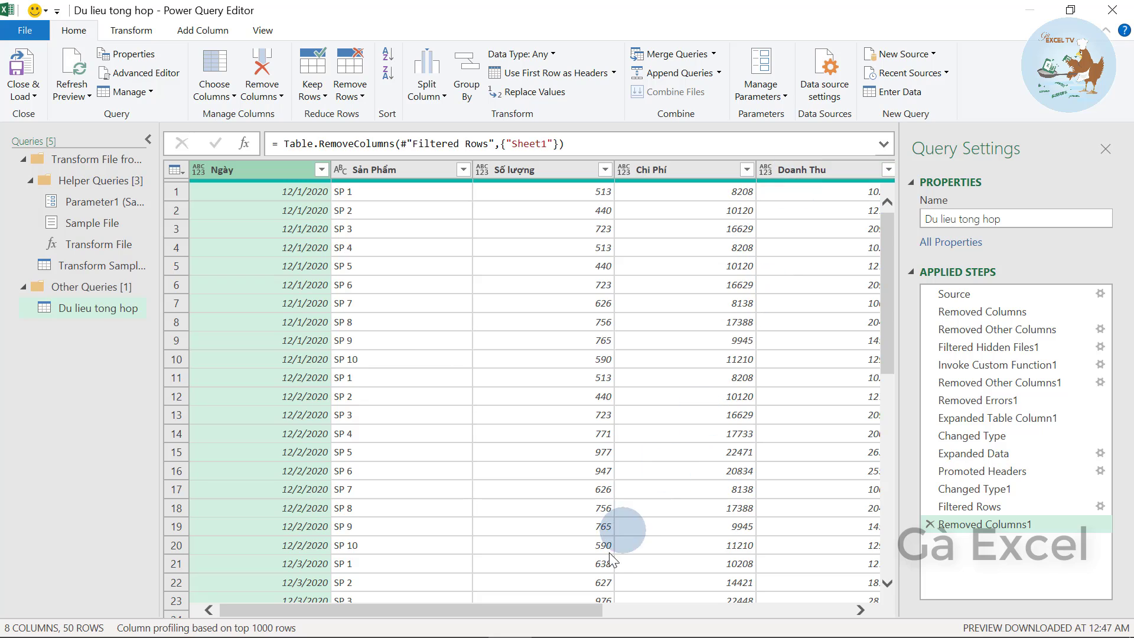
left_click_drag(583, 611, 751, 622)
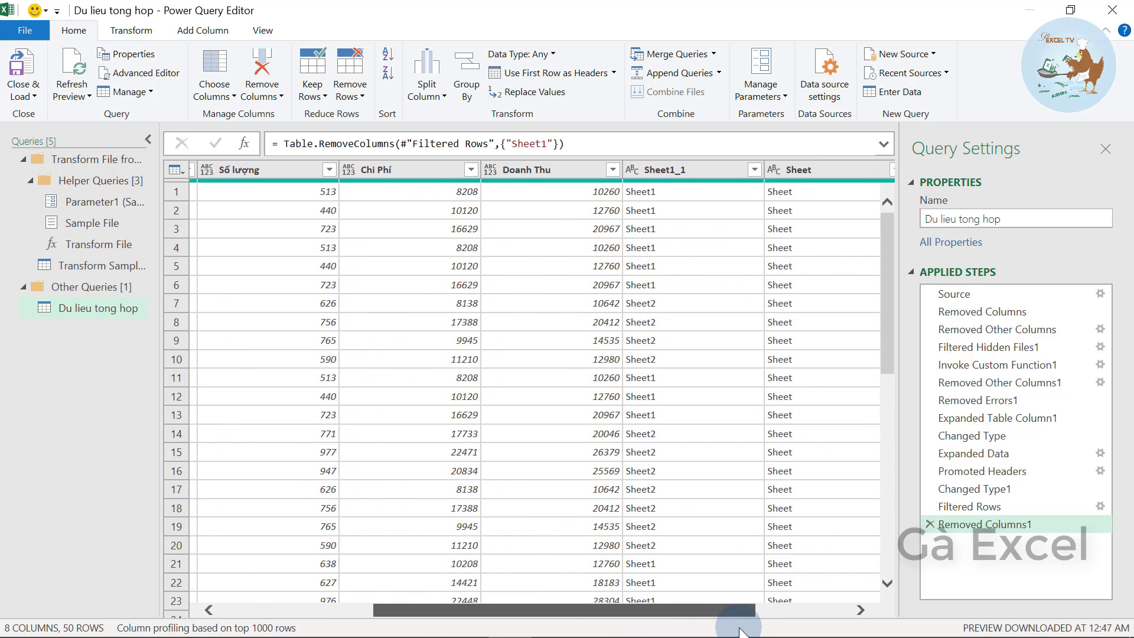
right_click(702, 173)
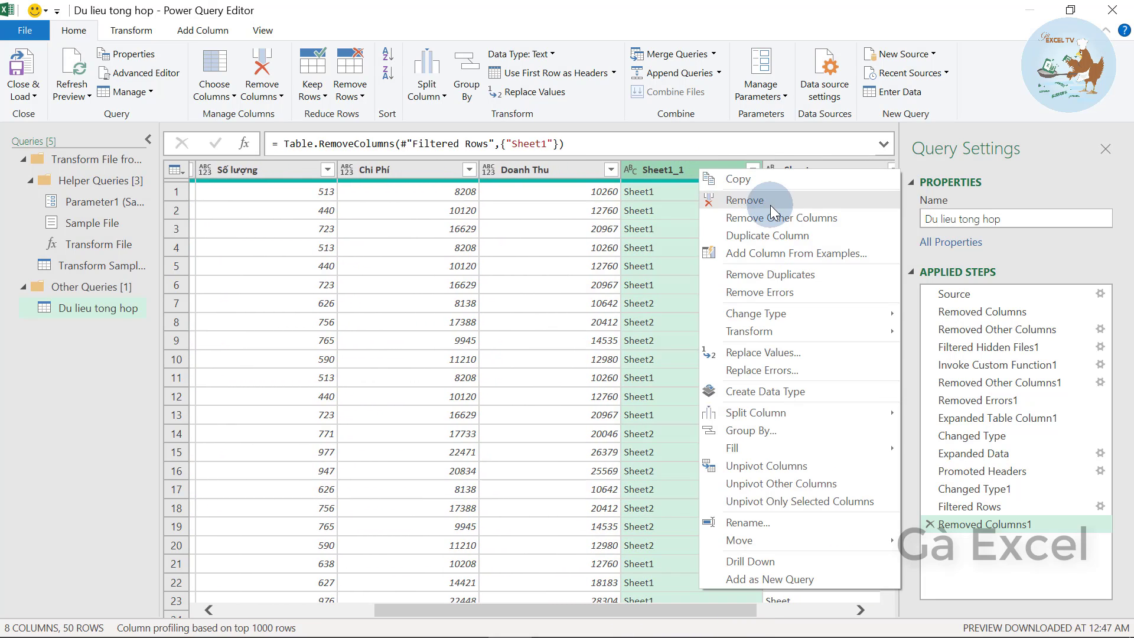
left_click(748, 196)
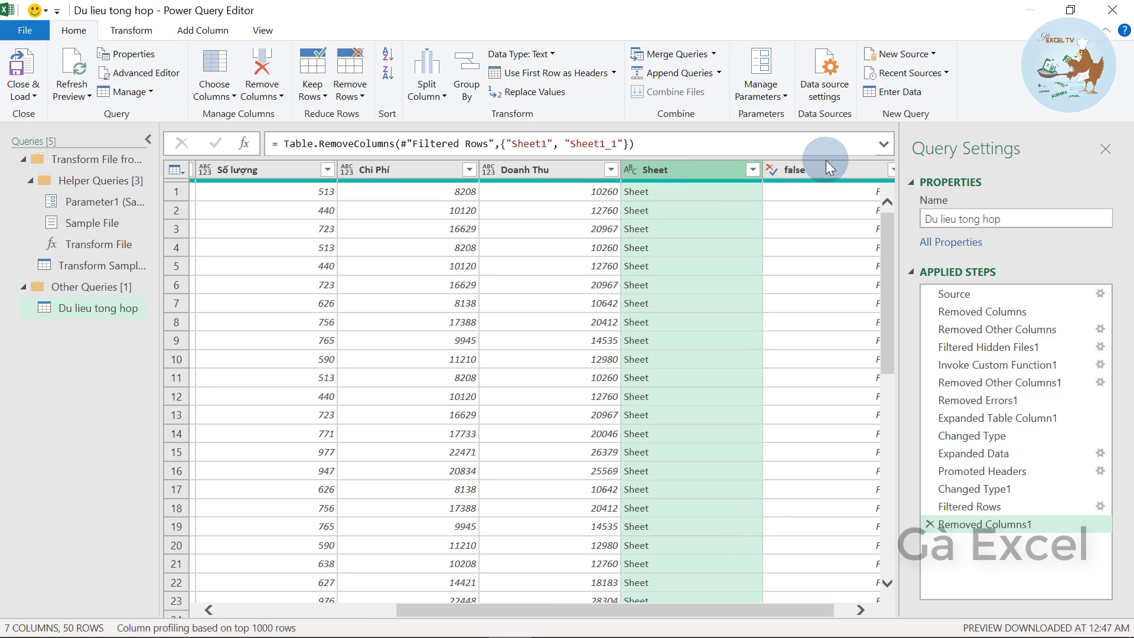
left_click(821, 172, "ctrl")
right_click(820, 175)
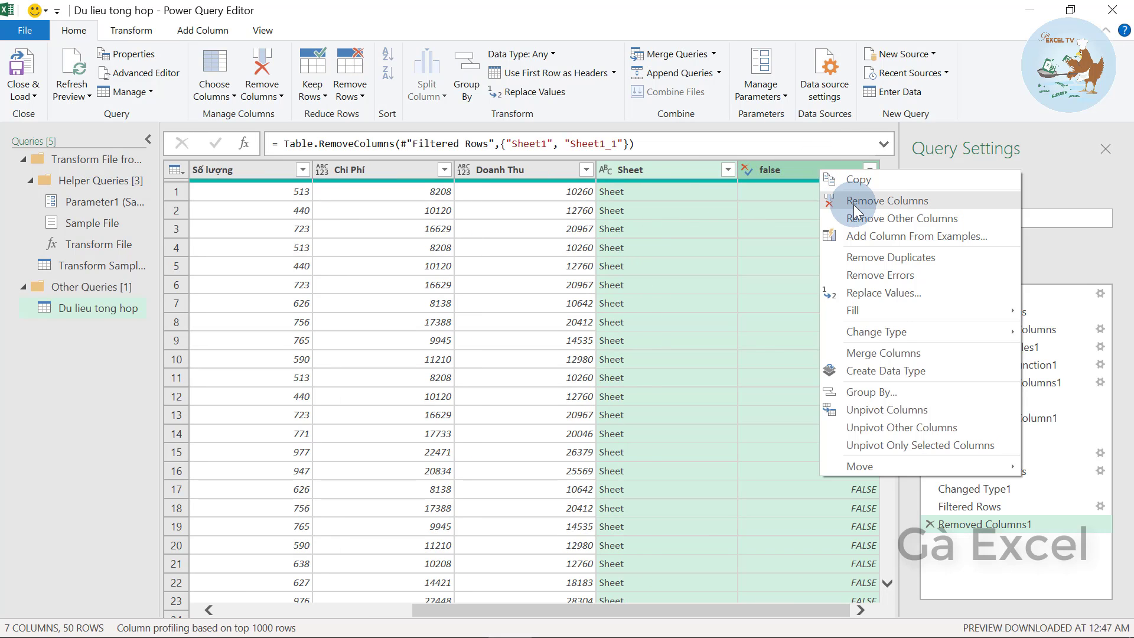
left_click(803, 186)
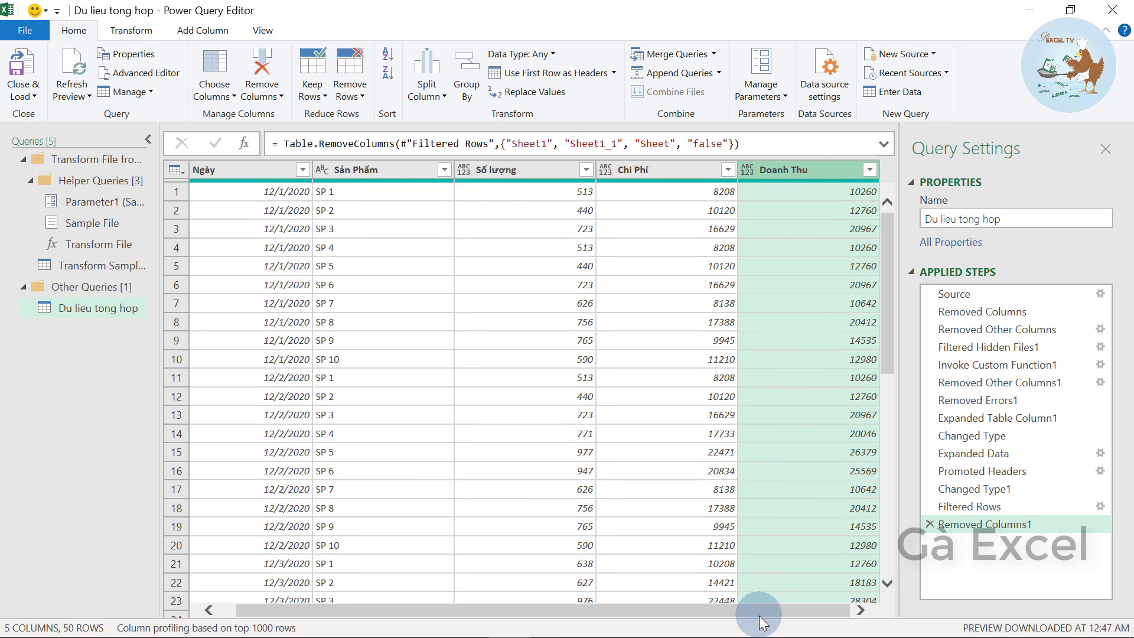
left_click_drag(760, 615, 594, 612)
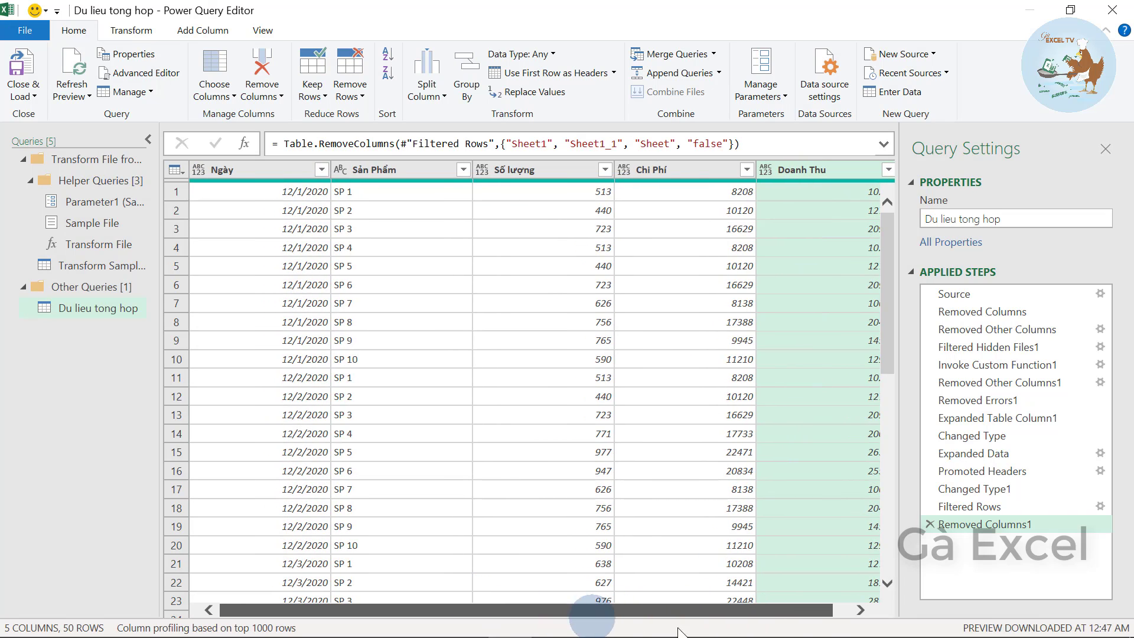
left_click_drag(494, 598, 828, 628)
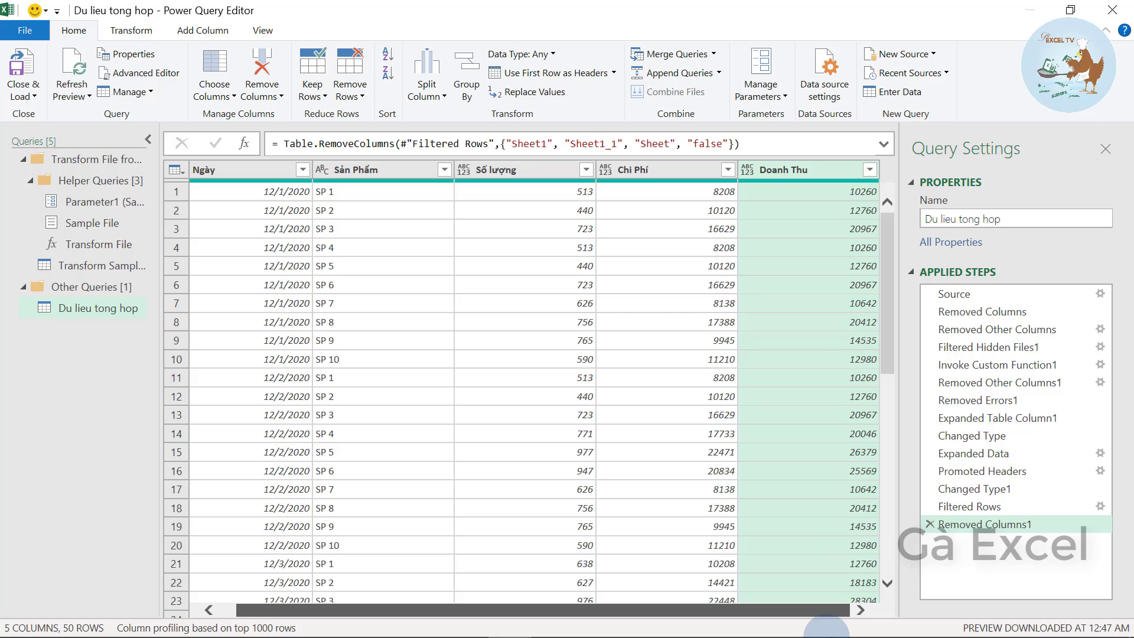
Set Doanh Thu, Chi Phí and Số lượng to Whole Number and Ngày to Date.
left_click(754, 169)
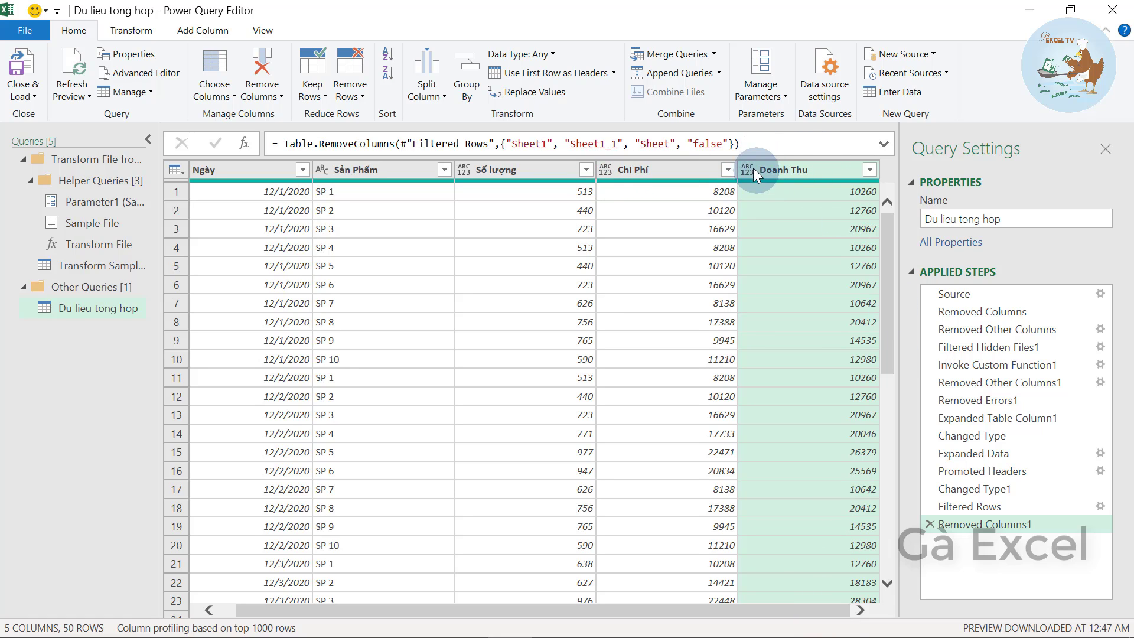
left_click(747, 171)
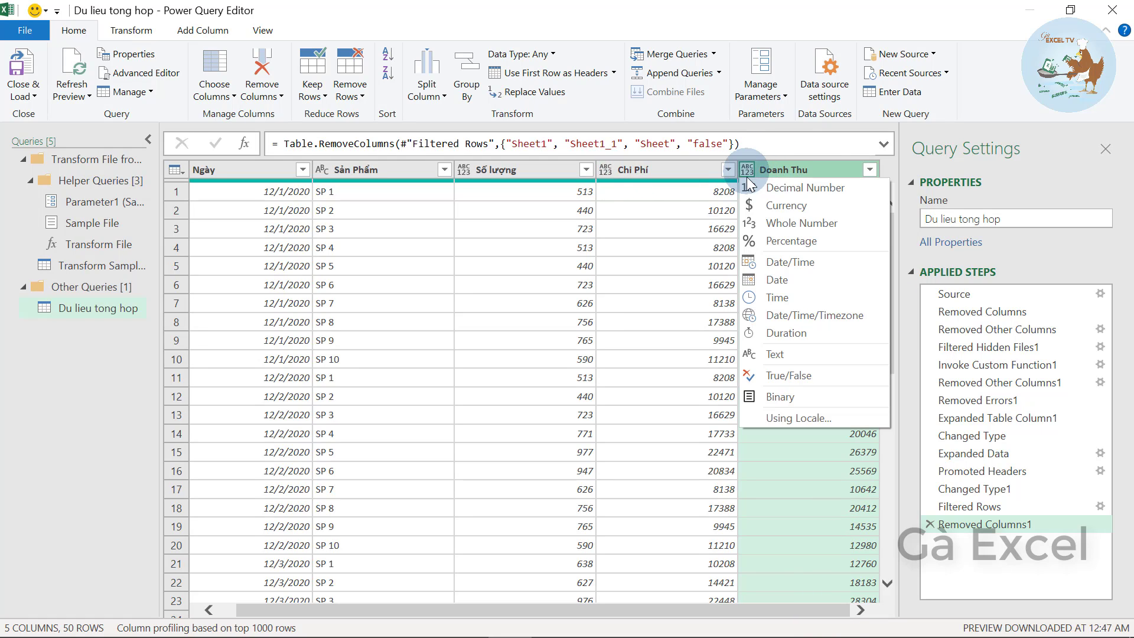
left_click(793, 226)
left_click(607, 170)
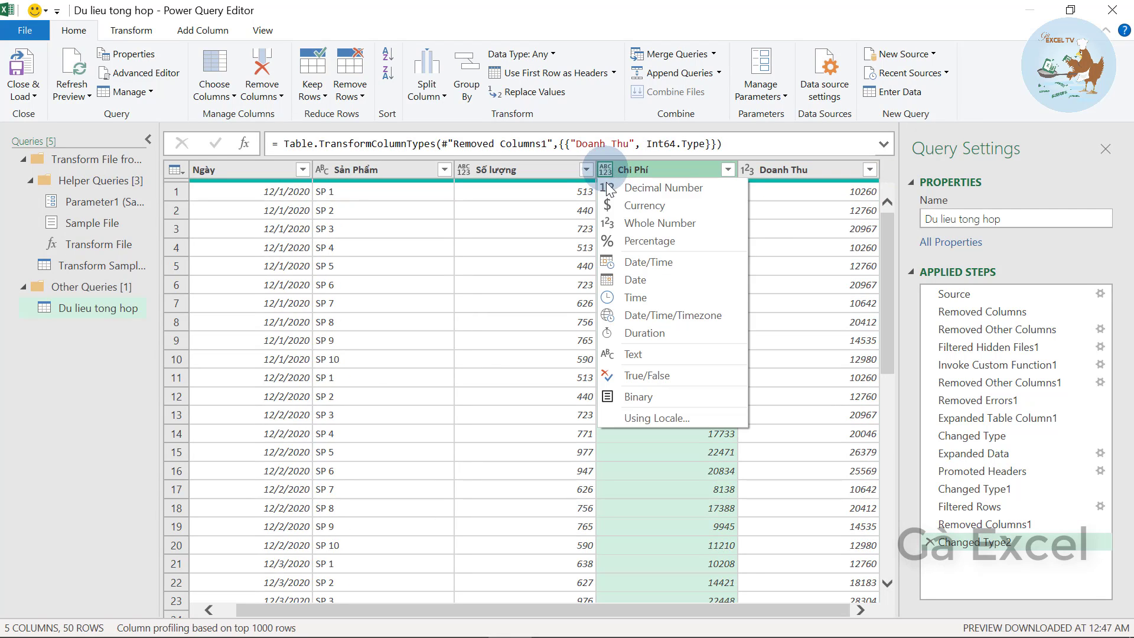
left_click(666, 225)
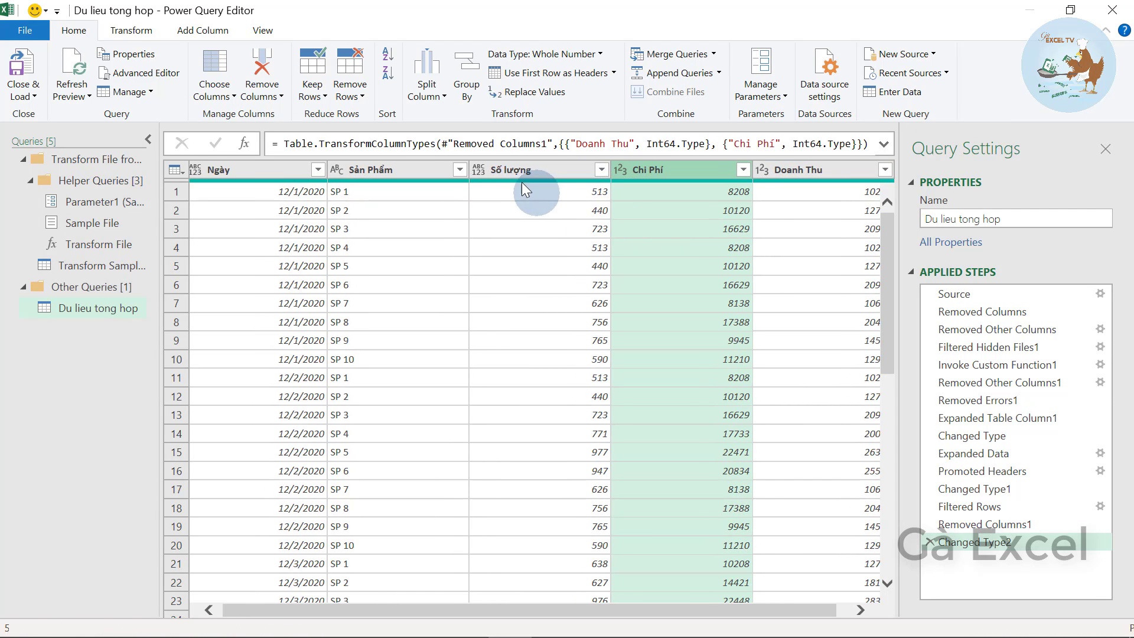
left_click(481, 169)
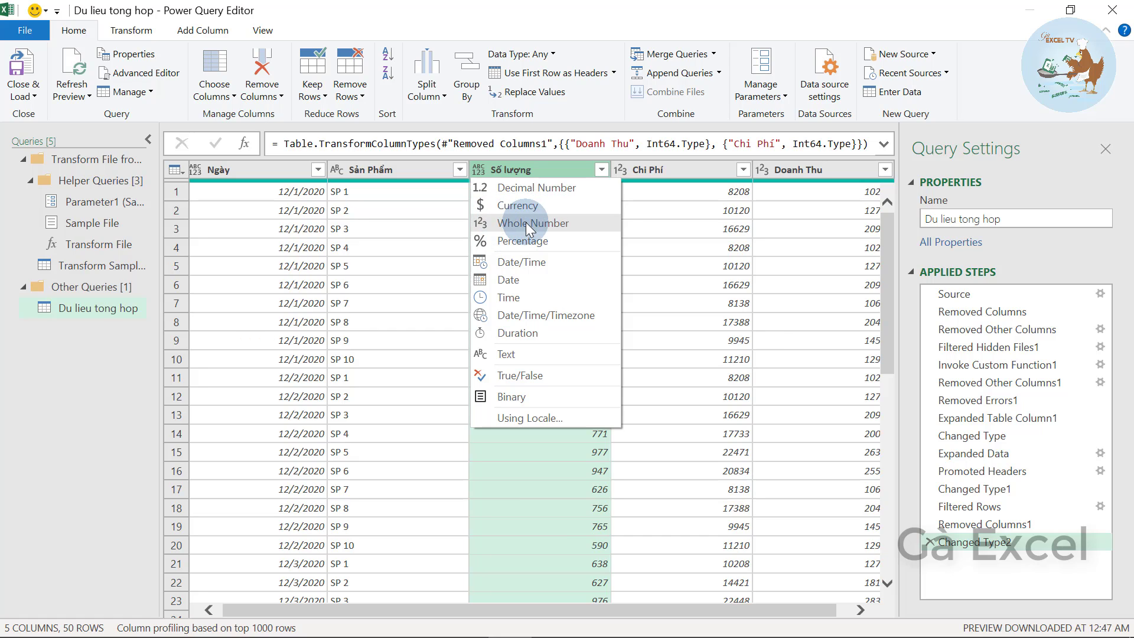
left_click(526, 223)
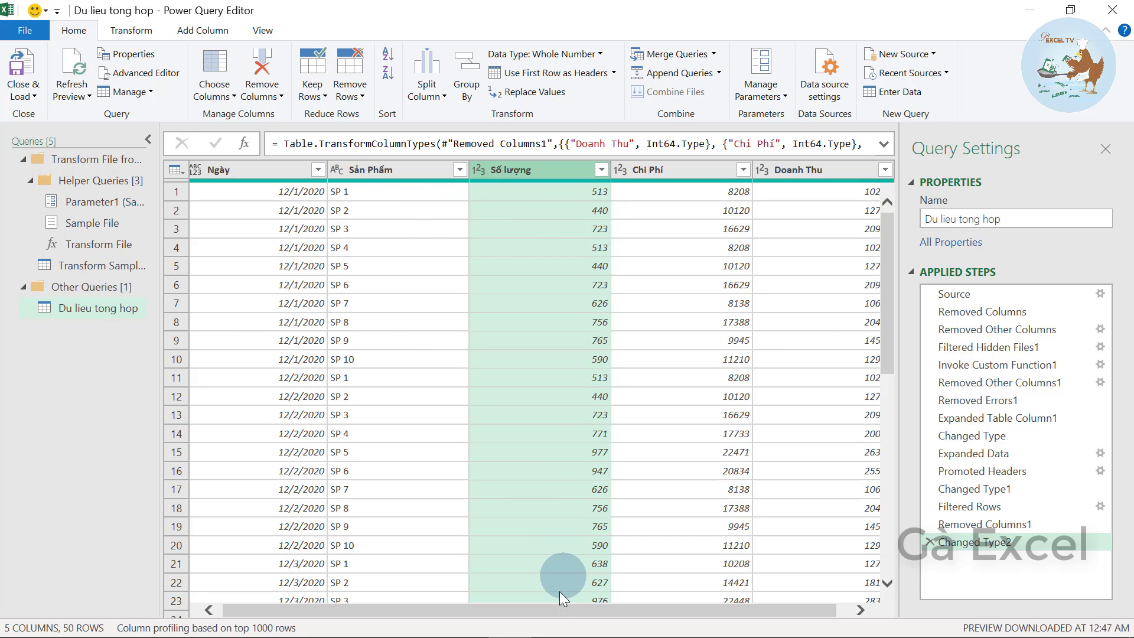
left_click(195, 169)
left_click(226, 282)
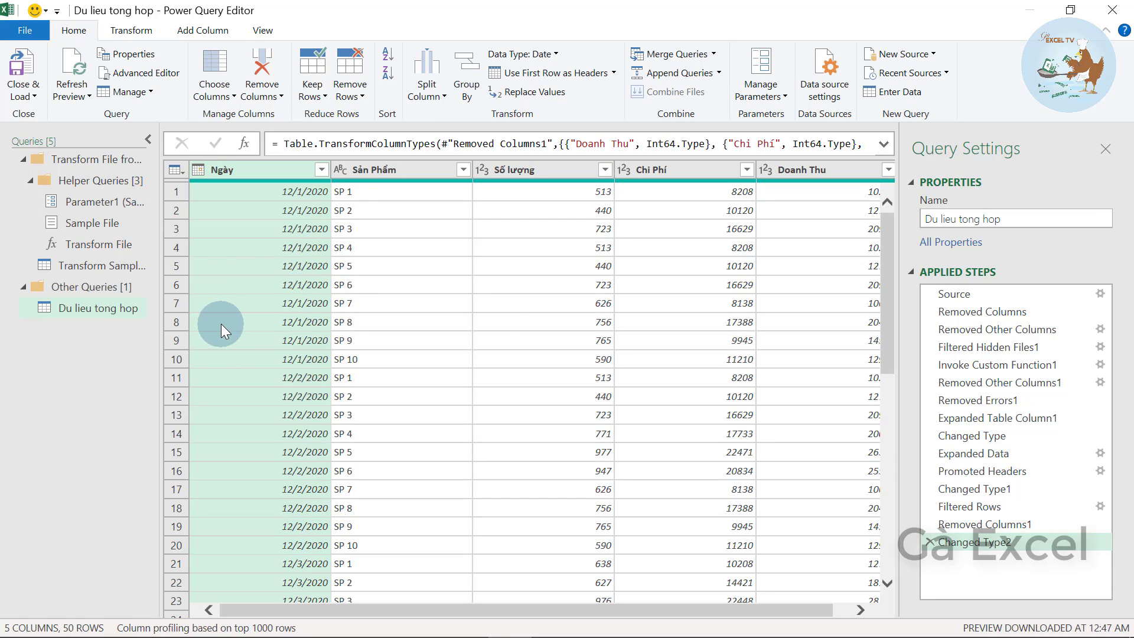
left_click(510, 320)
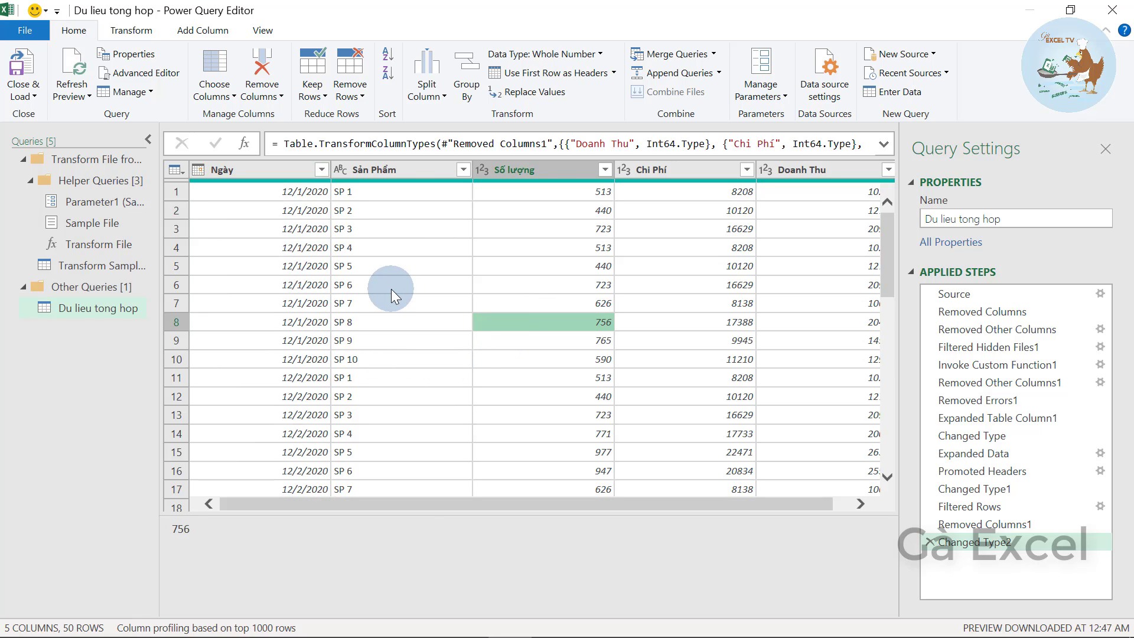
Rename the query from Du lieu tong hop to Tong Hop in Query Settings.
left_click(980, 222)
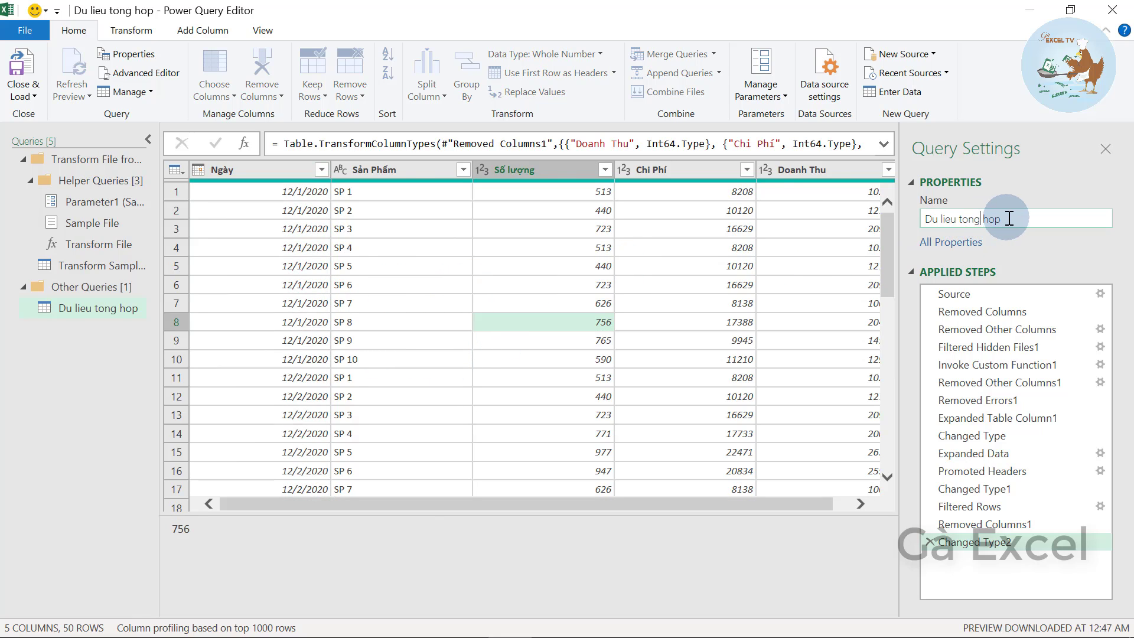
left_click_drag(1011, 219, 904, 219)
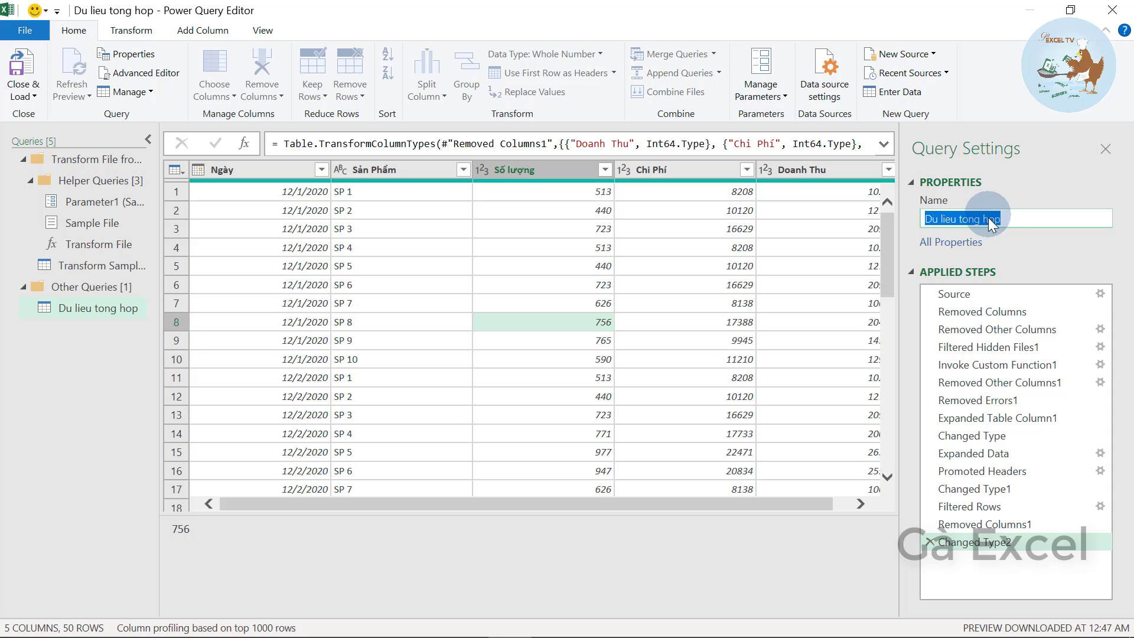
type("To")
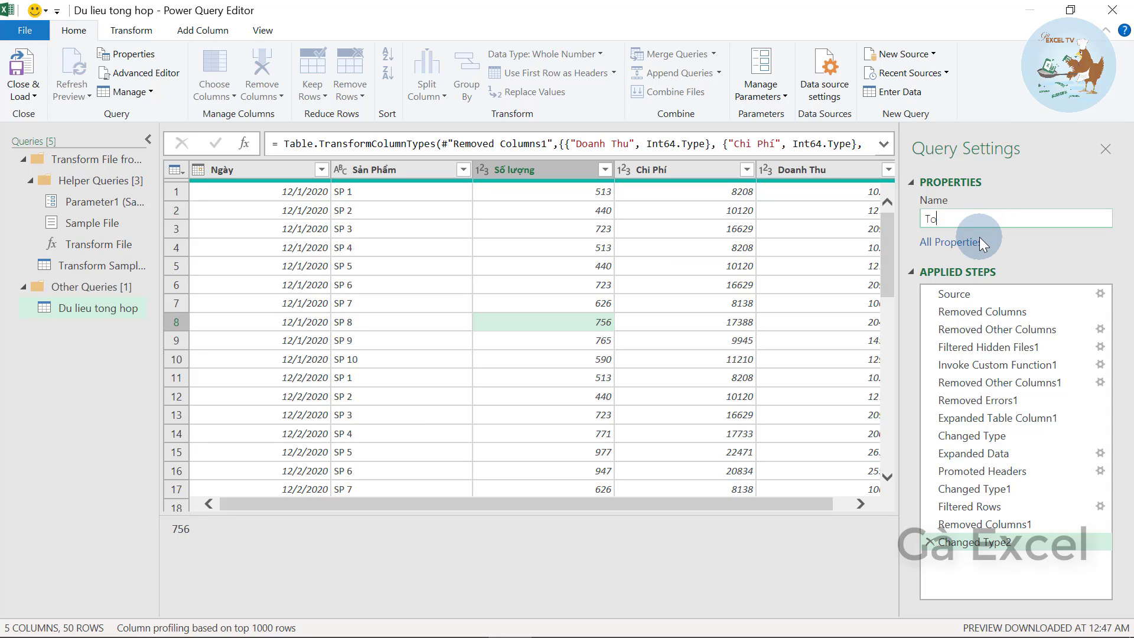
type("ng Hop")
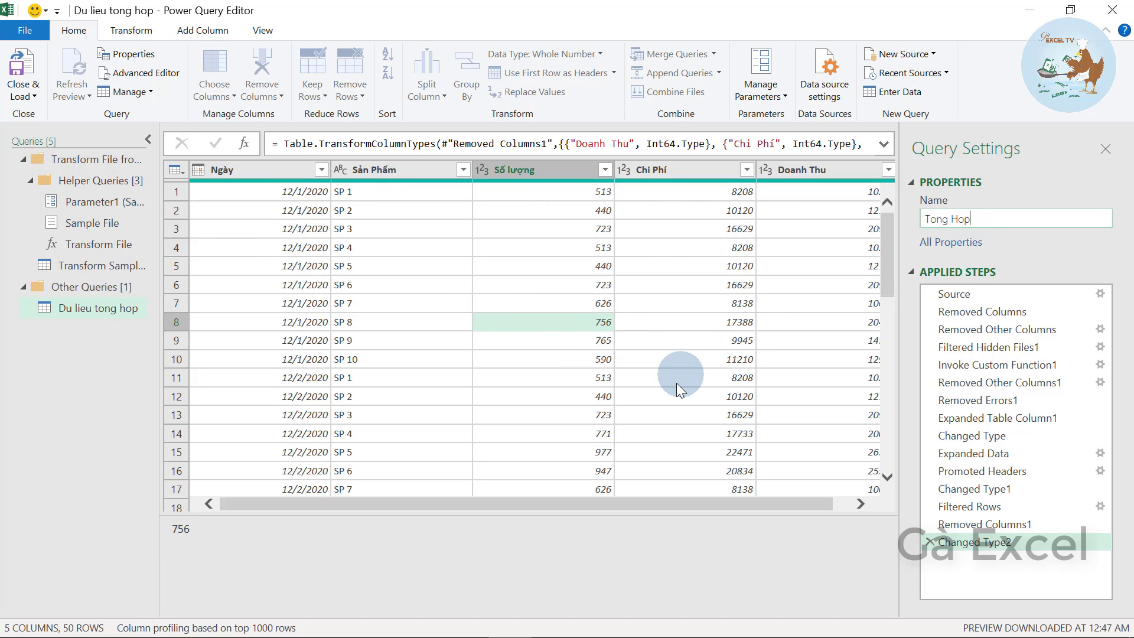
left_click(33, 98)
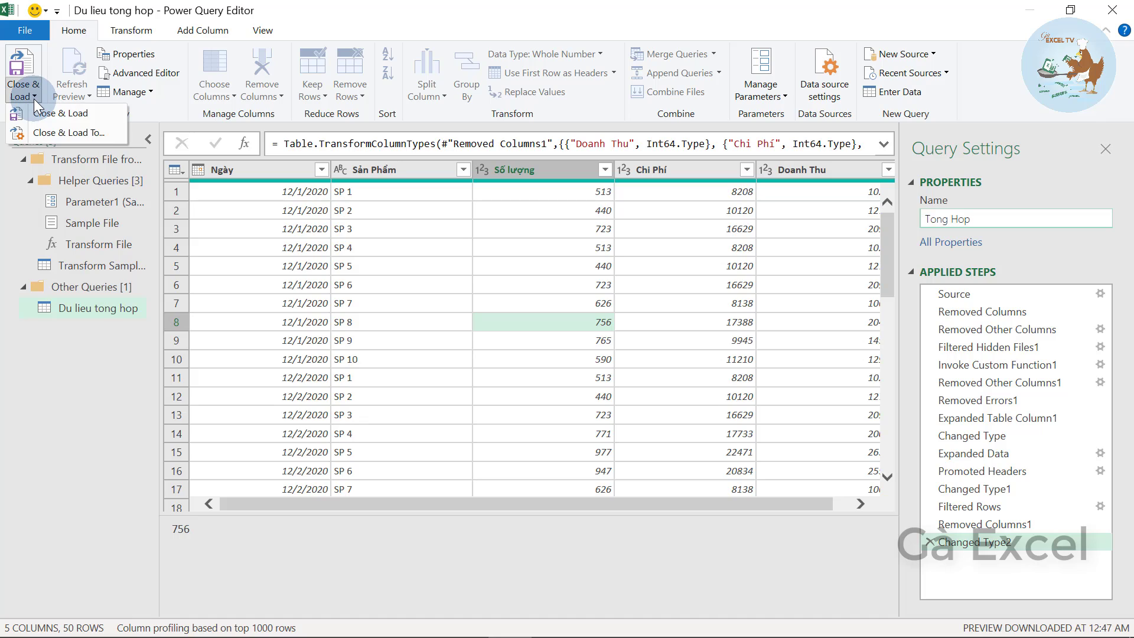
Load the query as a table into the existing worksheet at =Sheet1!$B$2.
left_click(79, 135)
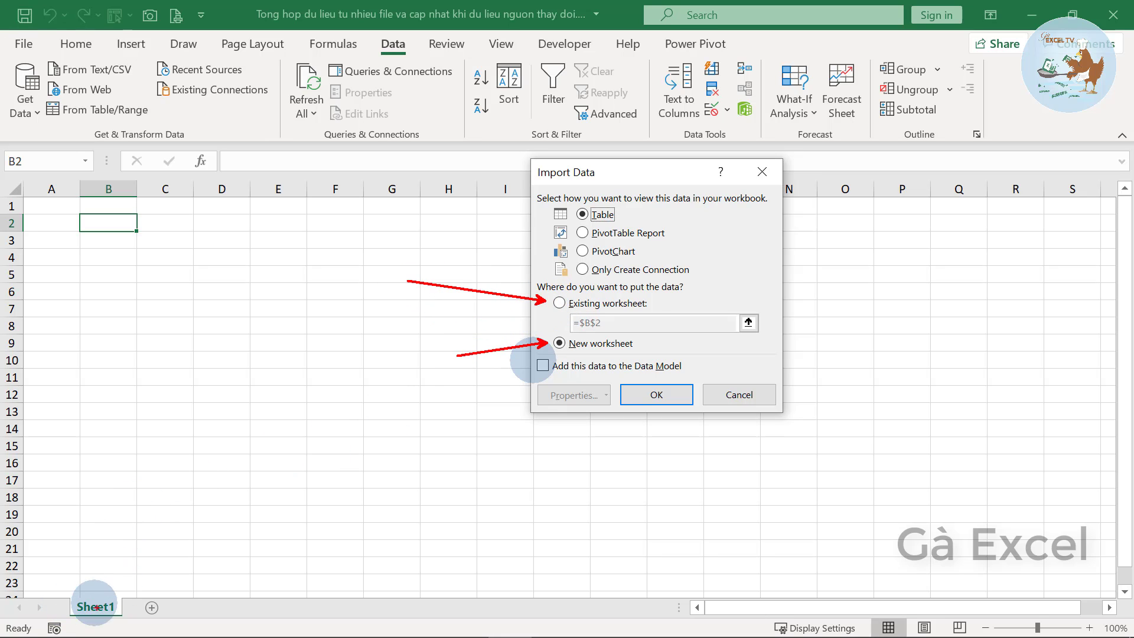
left_click(595, 304)
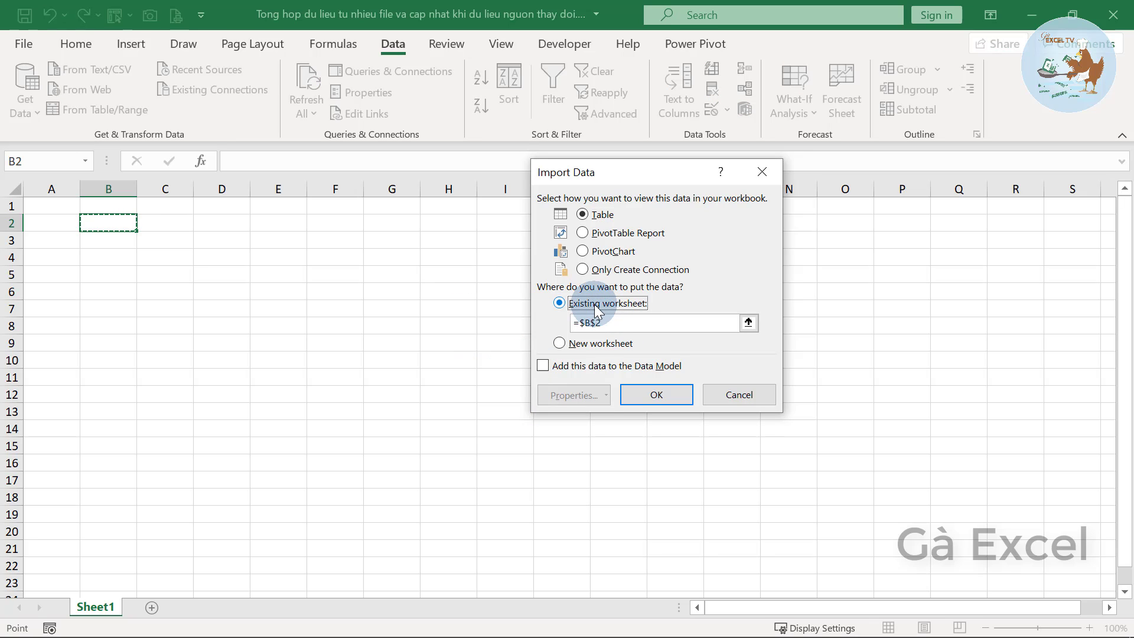
left_click(618, 322)
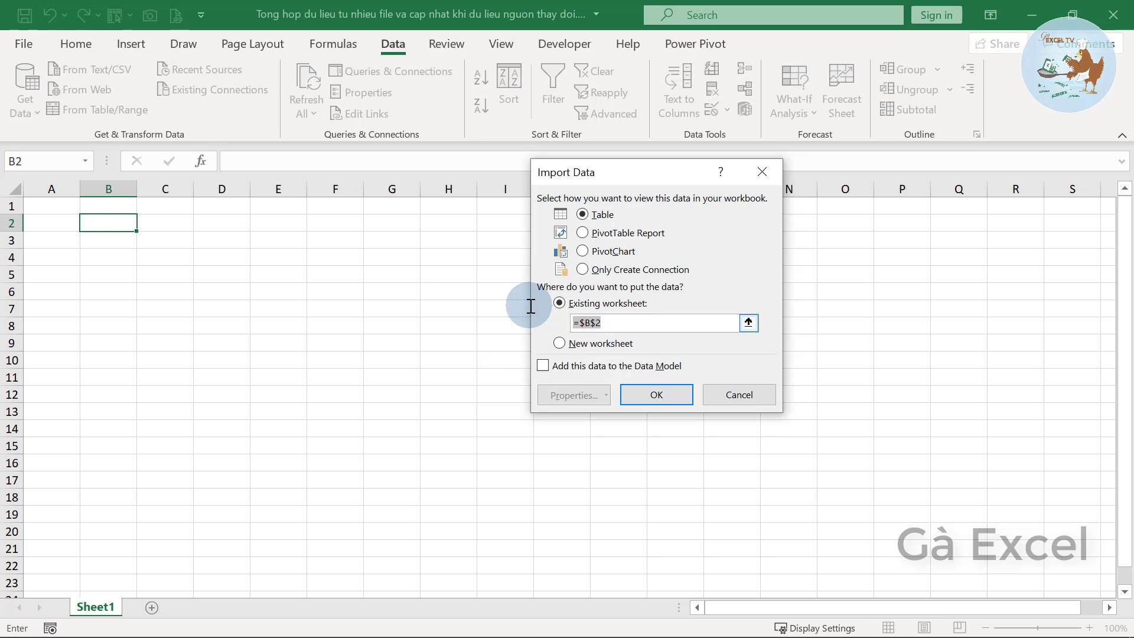
left_click(102, 224)
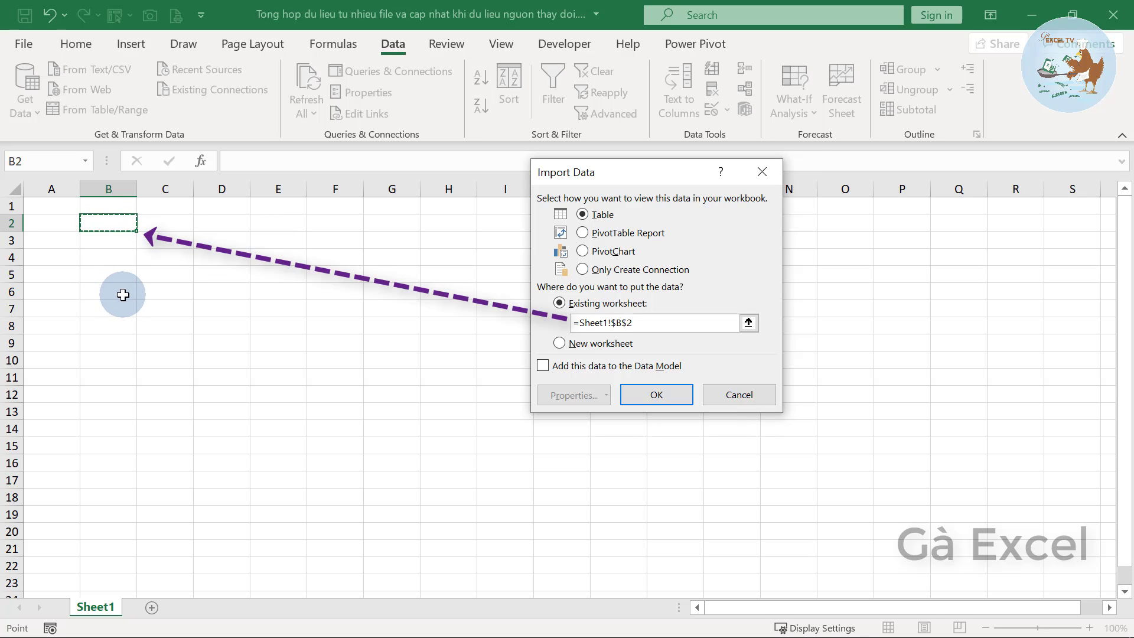
left_click(660, 395)
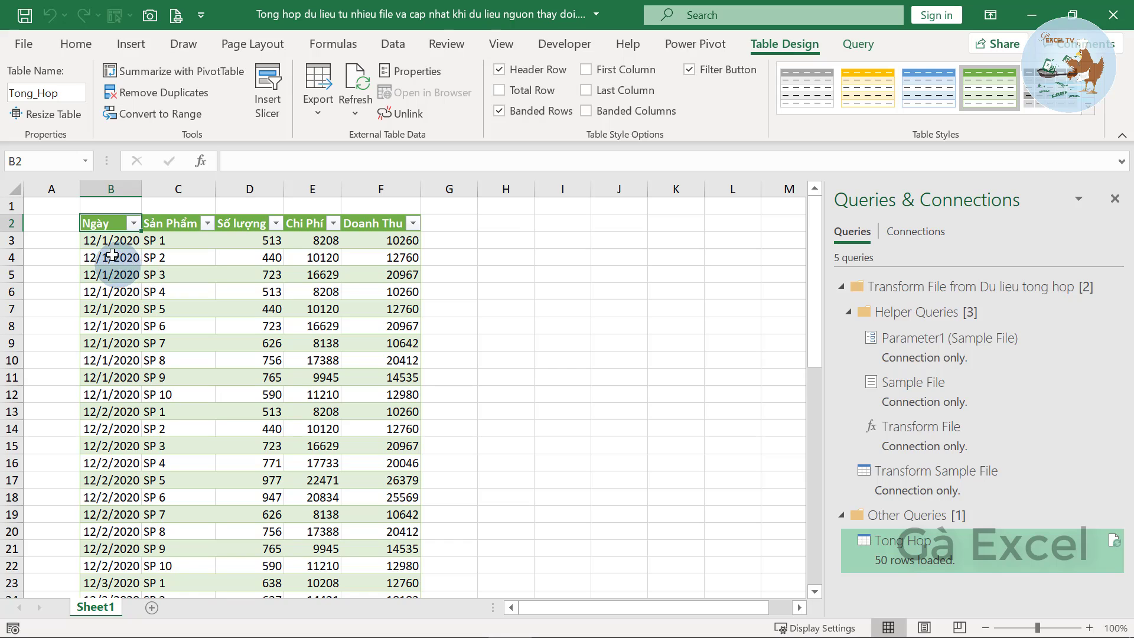
Check the 12/1/2020 and 12/2/2020 date blocks in the combined Tong_Hop table.
left_click_drag(112, 239, 116, 387)
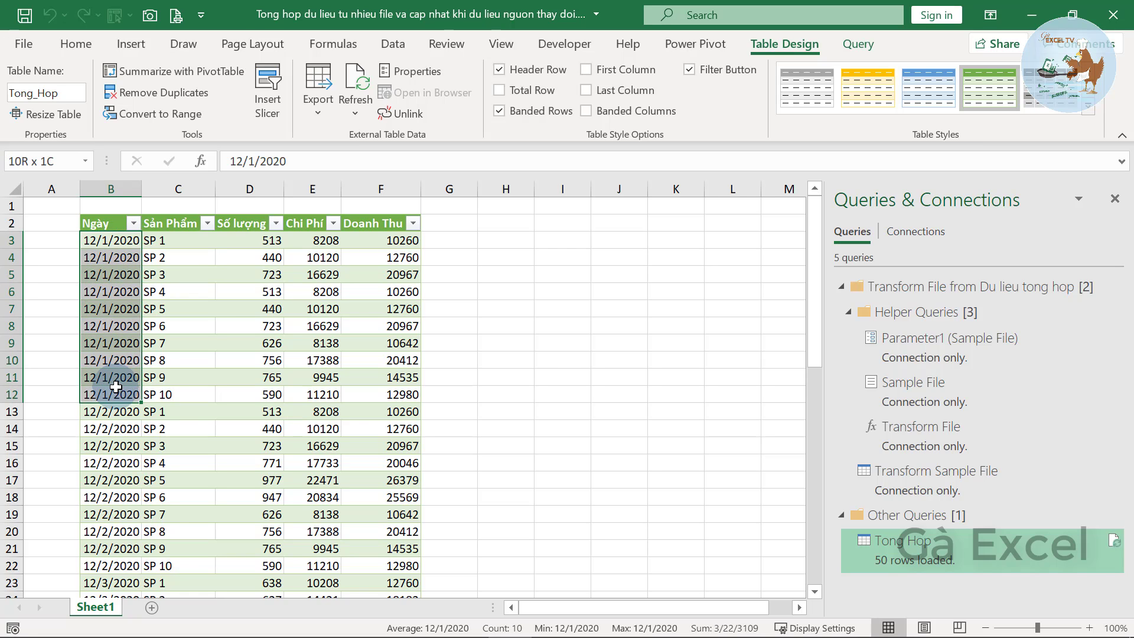
scroll(114, 373, "down", 6)
scroll(114, 305, "up", 2)
scroll(114, 283, "up", 1)
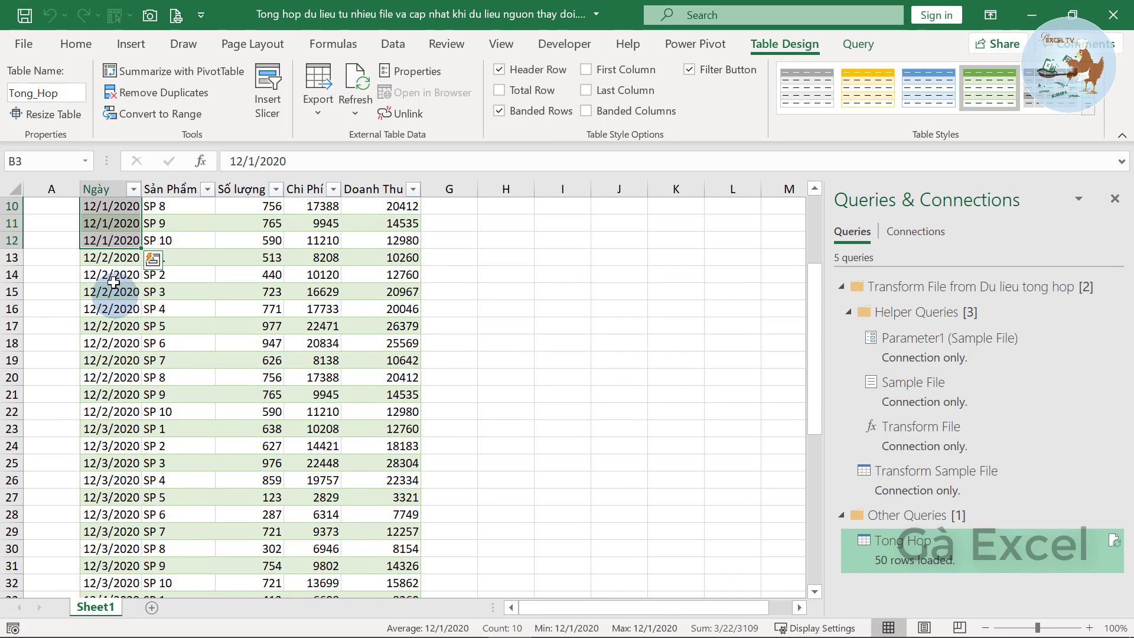
left_click_drag(111, 258, 112, 412)
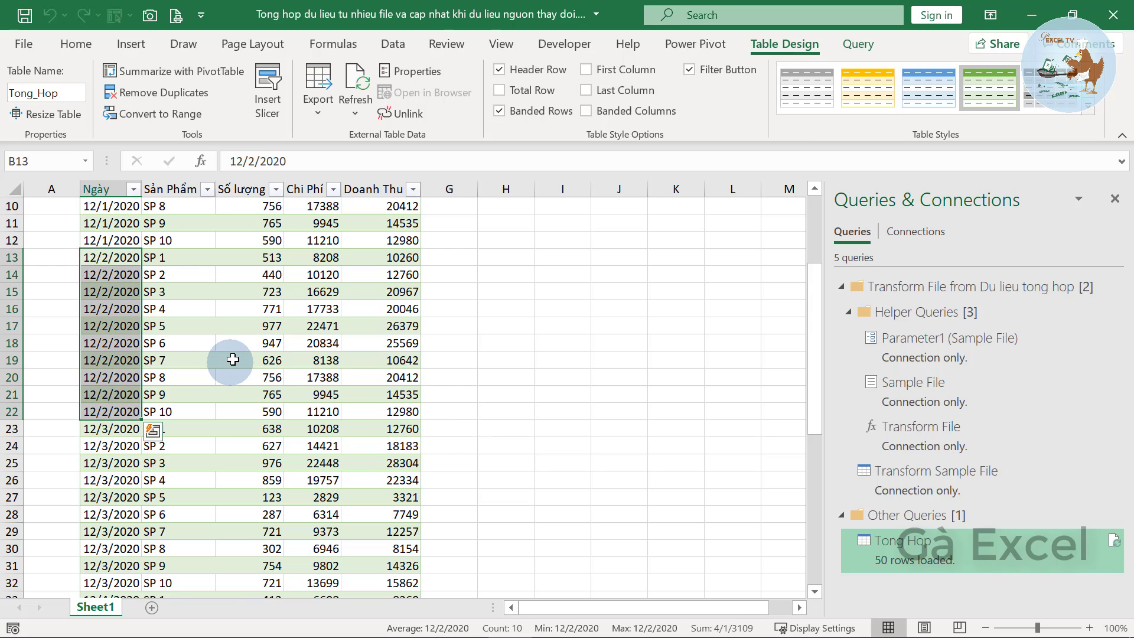
scroll(233, 359, "down", 6)
scroll(236, 372, "down", 3)
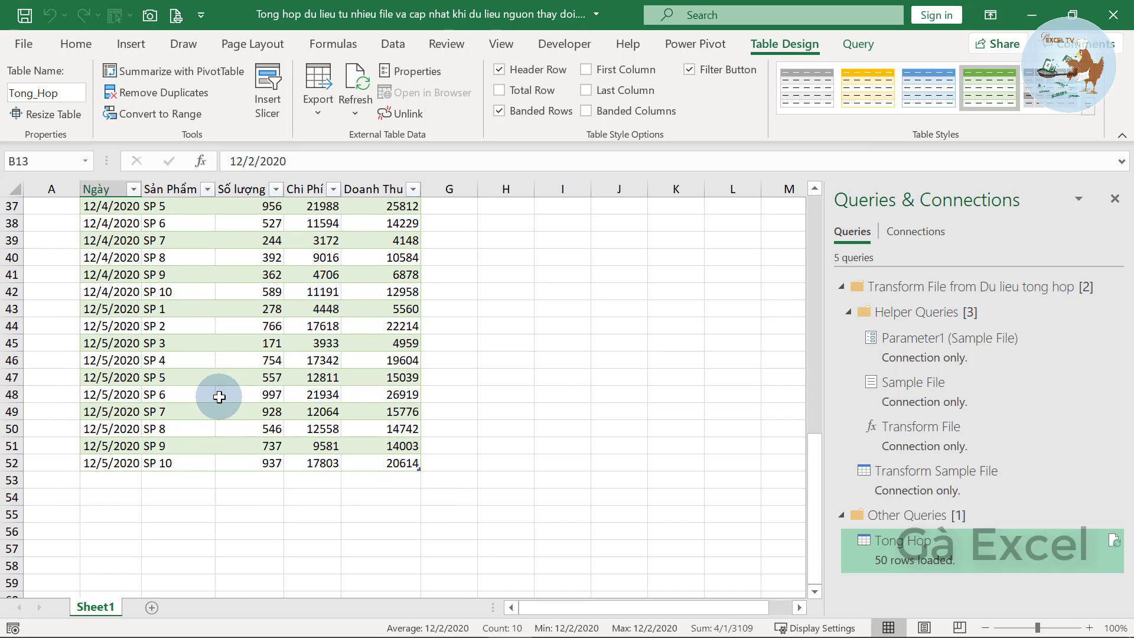
scroll(217, 401, "up", 6)
scroll(215, 400, "up", 6)
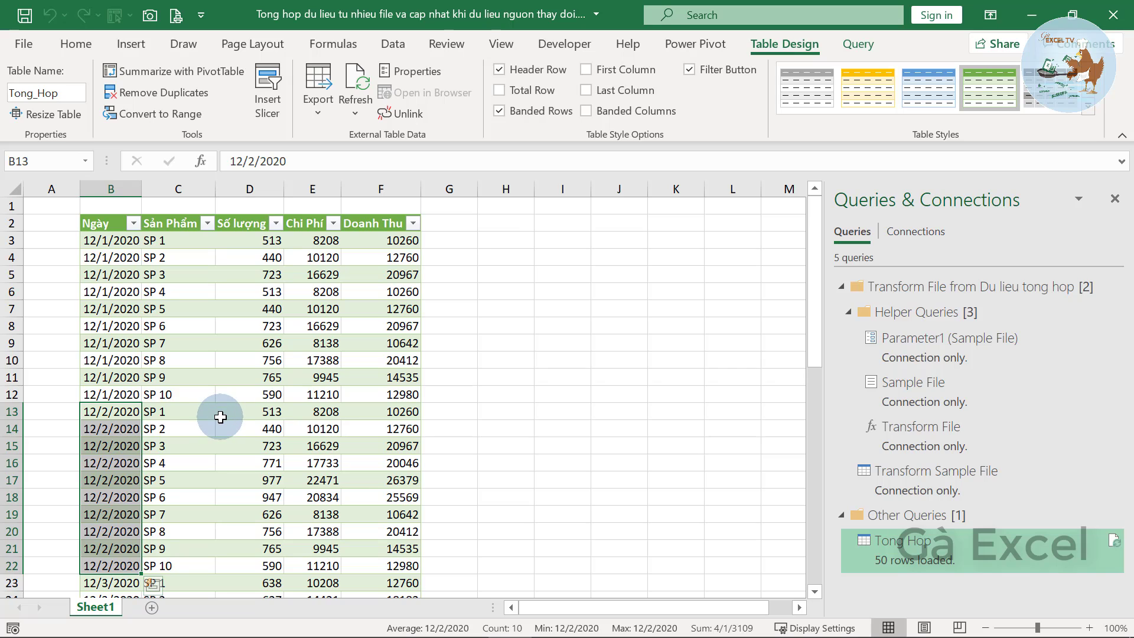
left_click(274, 328)
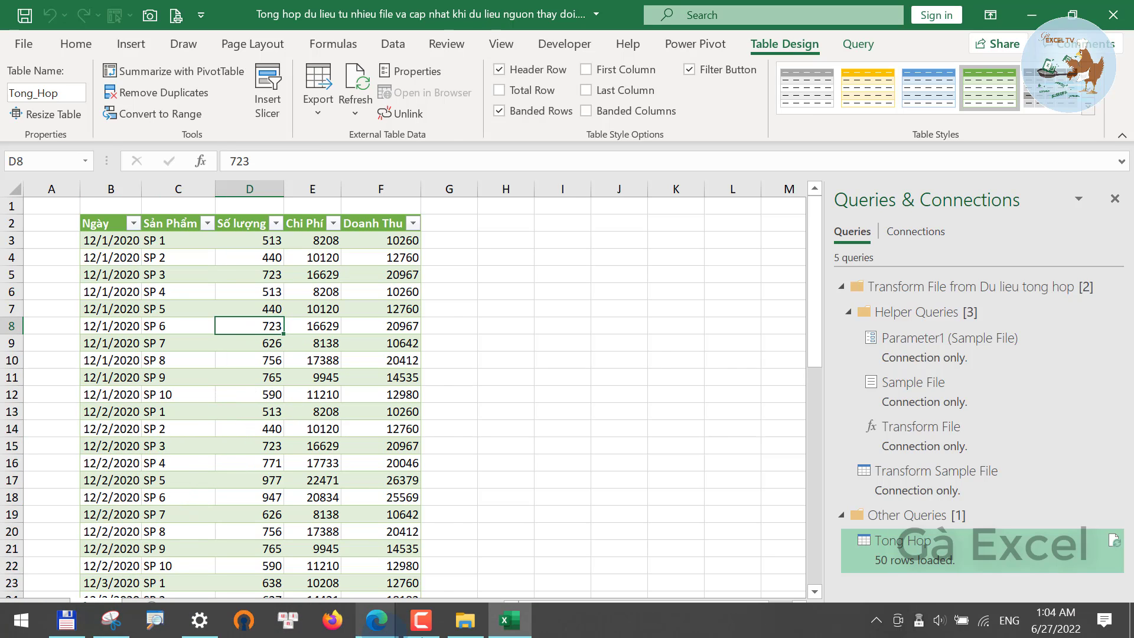
Open source file 2020_12_01.xlsx from the Du lieu tong hop folder.
left_click(465, 621)
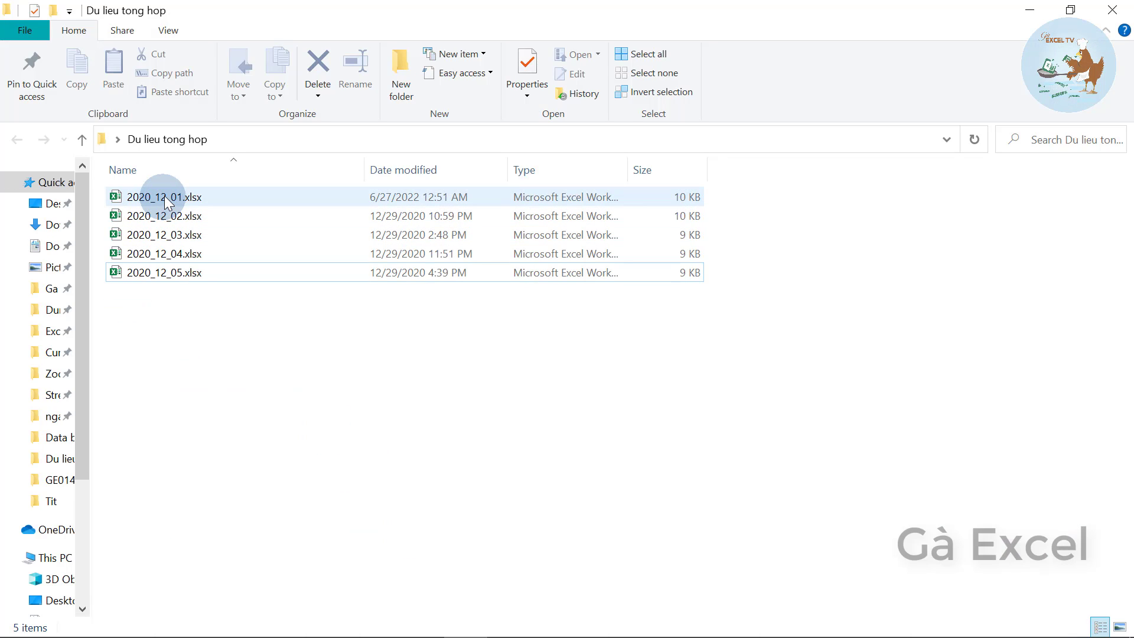
left_click(167, 201)
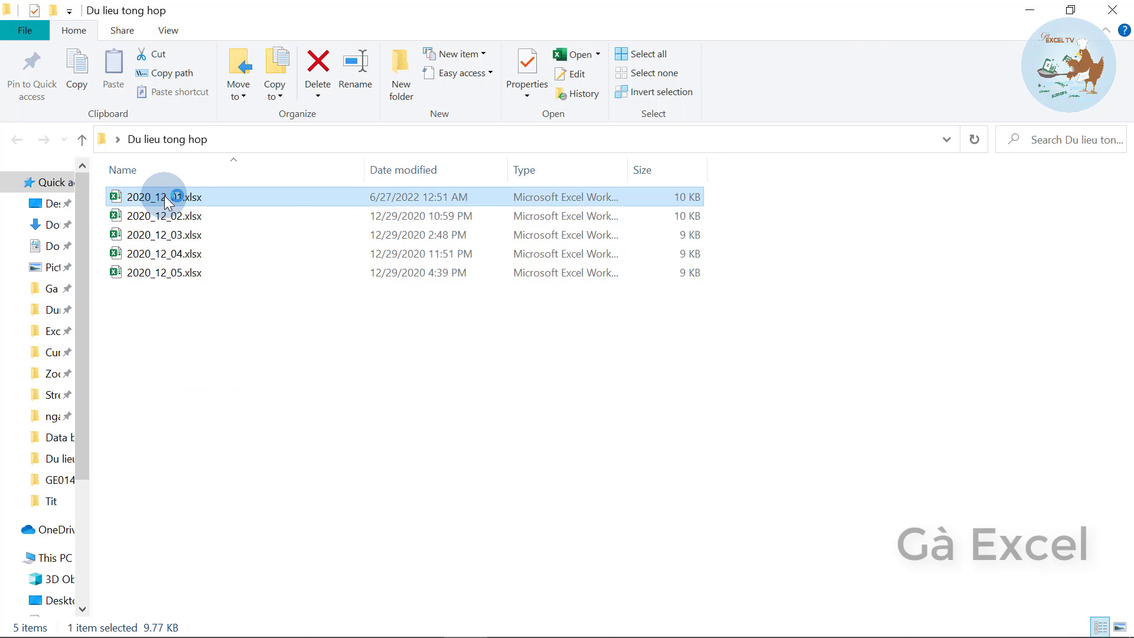
key("alt+Tab")
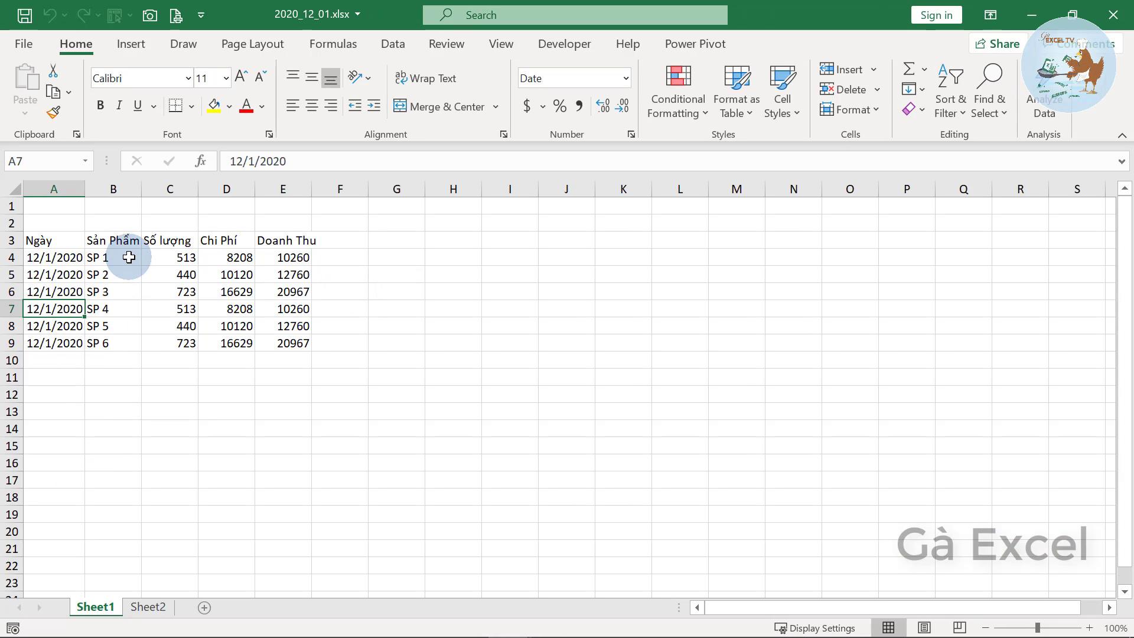
Change the SP 1 quantity in C4 to 500 and SP 6 in C9 to 700.
left_click(194, 264)
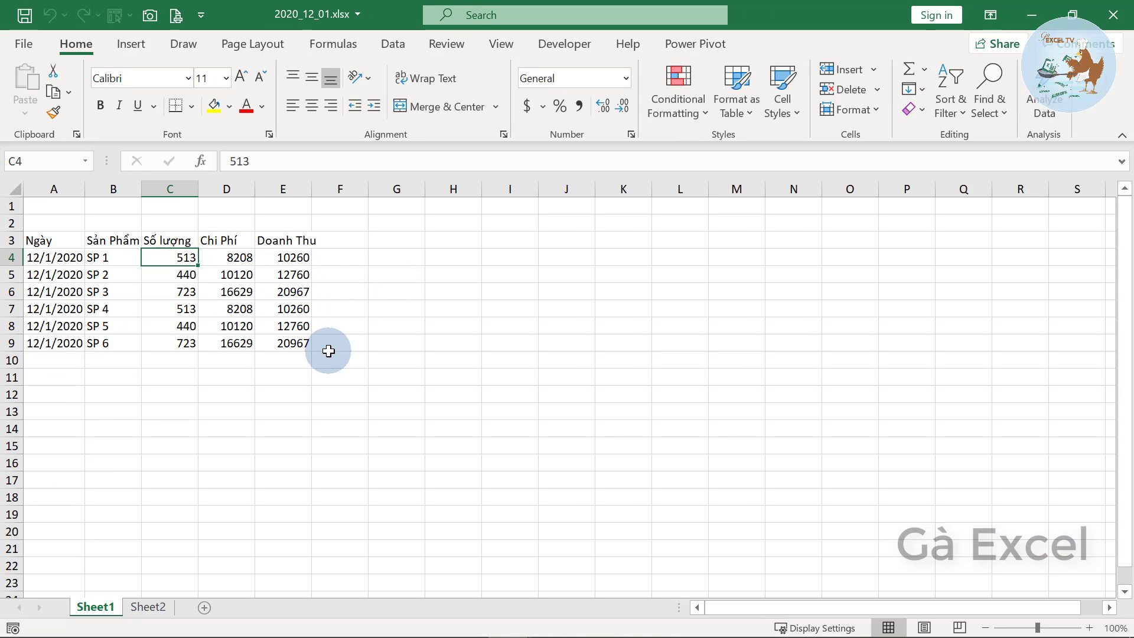
type("500")
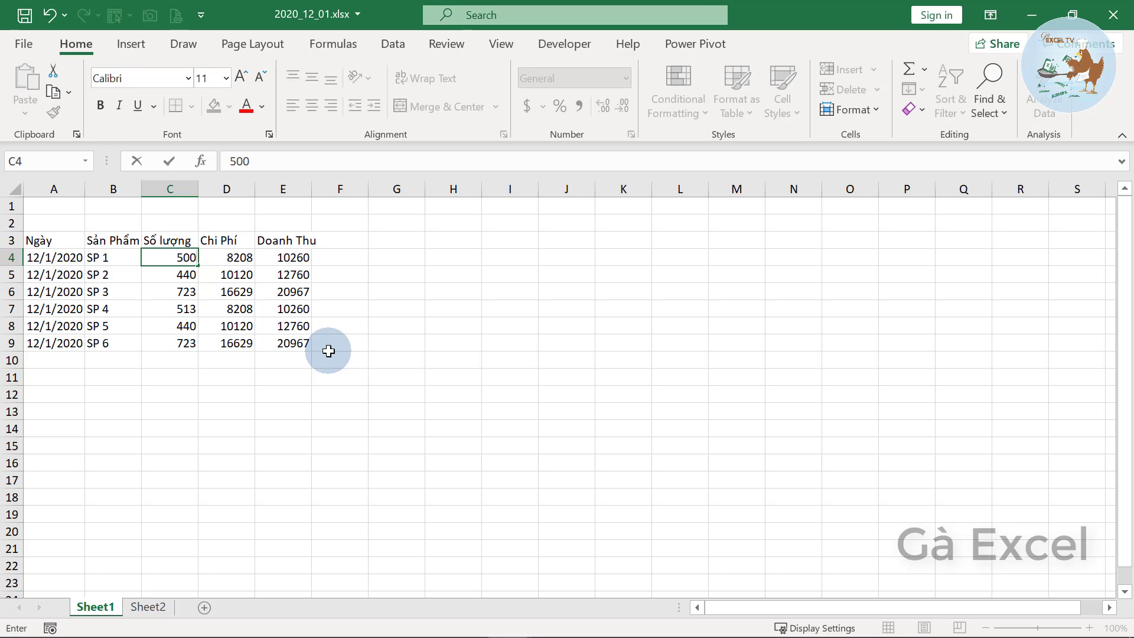
key("Return")
left_click(171, 342)
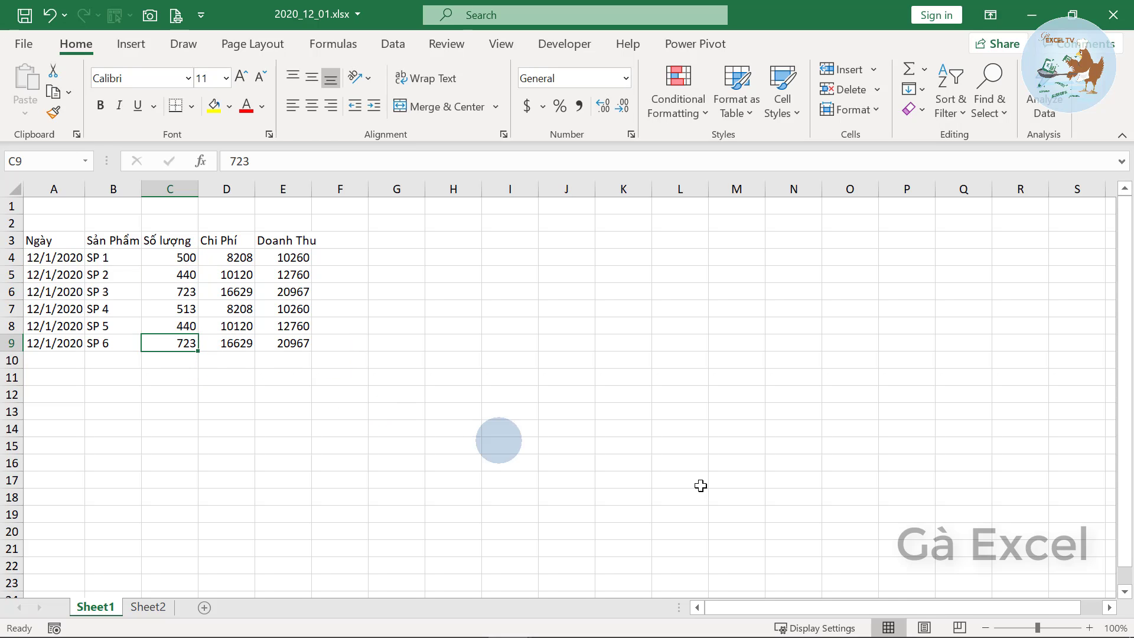
type("700")
key("Return")
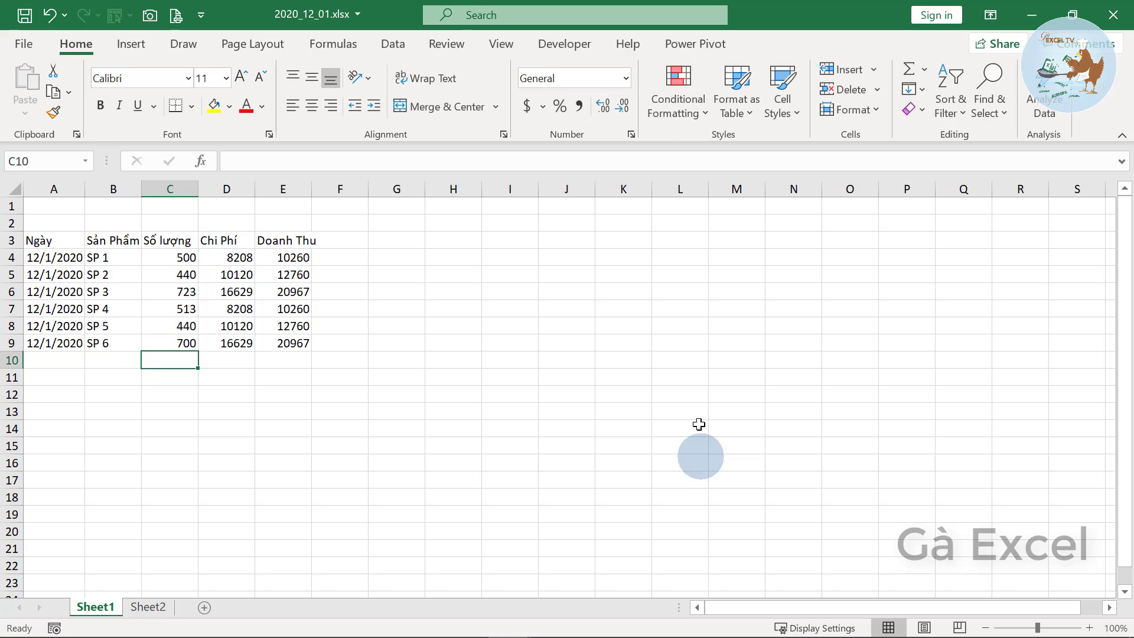
Copy row 9 down into row 10 and rename the new product SP 11.
left_click_drag(61, 355, 309, 364)
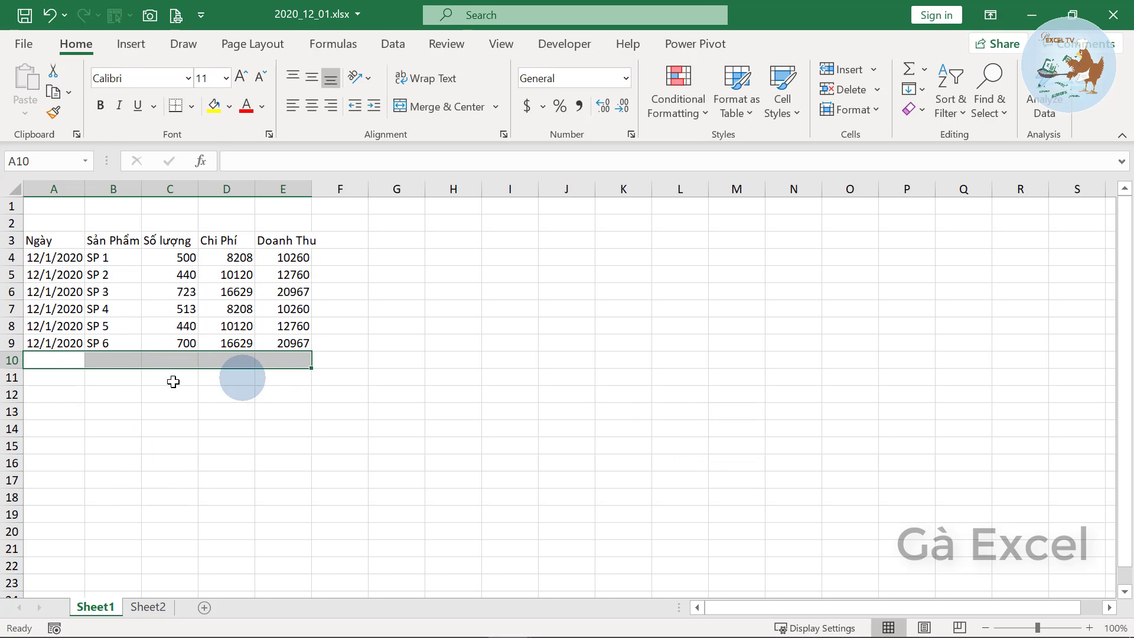
key("ctrl+d")
double_click(132, 360)
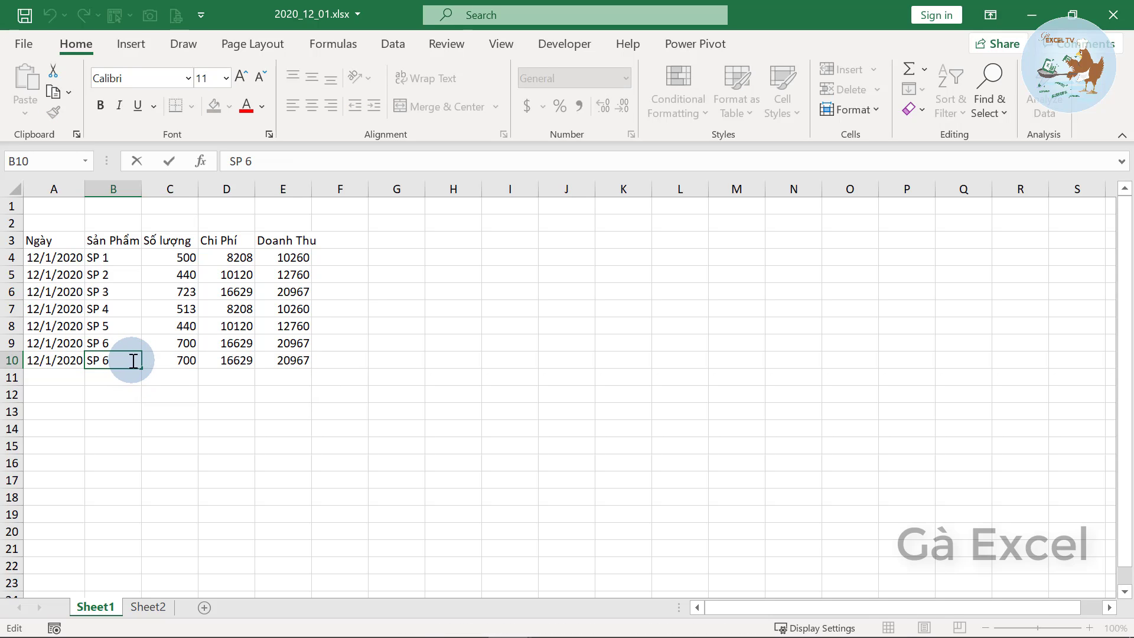
type("11")
left_click(122, 325)
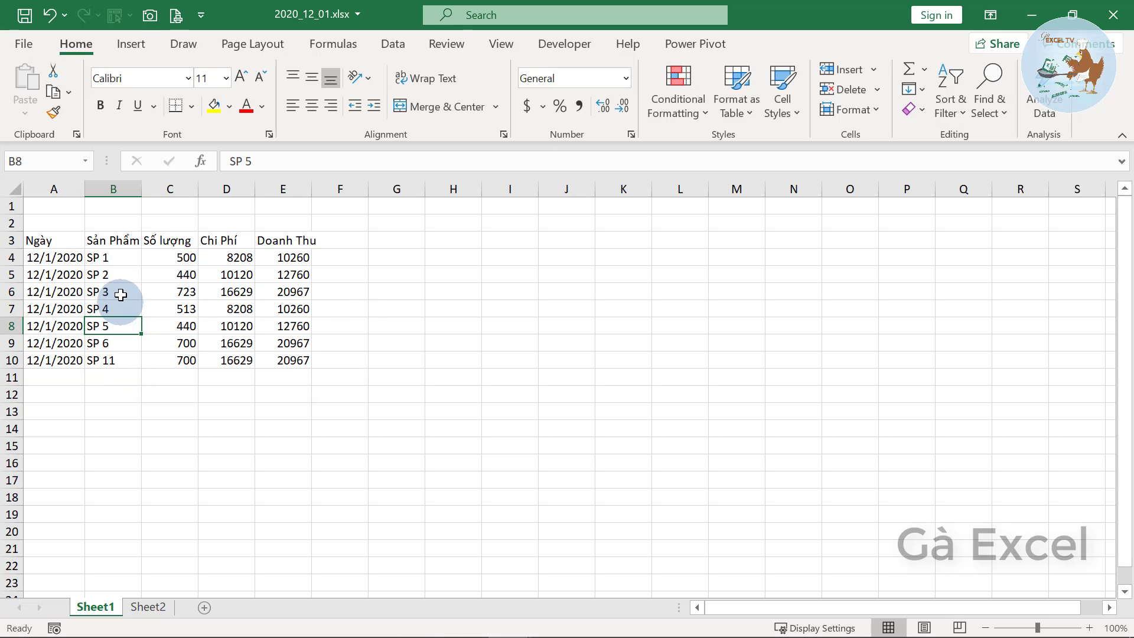
left_click(121, 260)
left_click(168, 258)
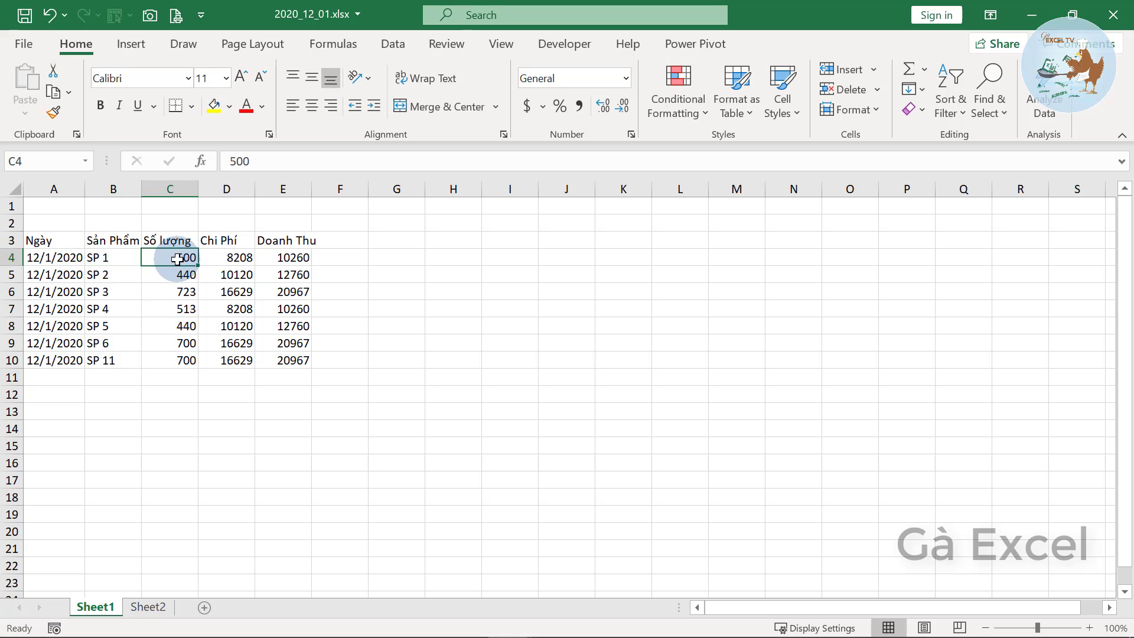
left_click(191, 347)
Set the SP 11 quantity in C10 to 800.
left_click(178, 360)
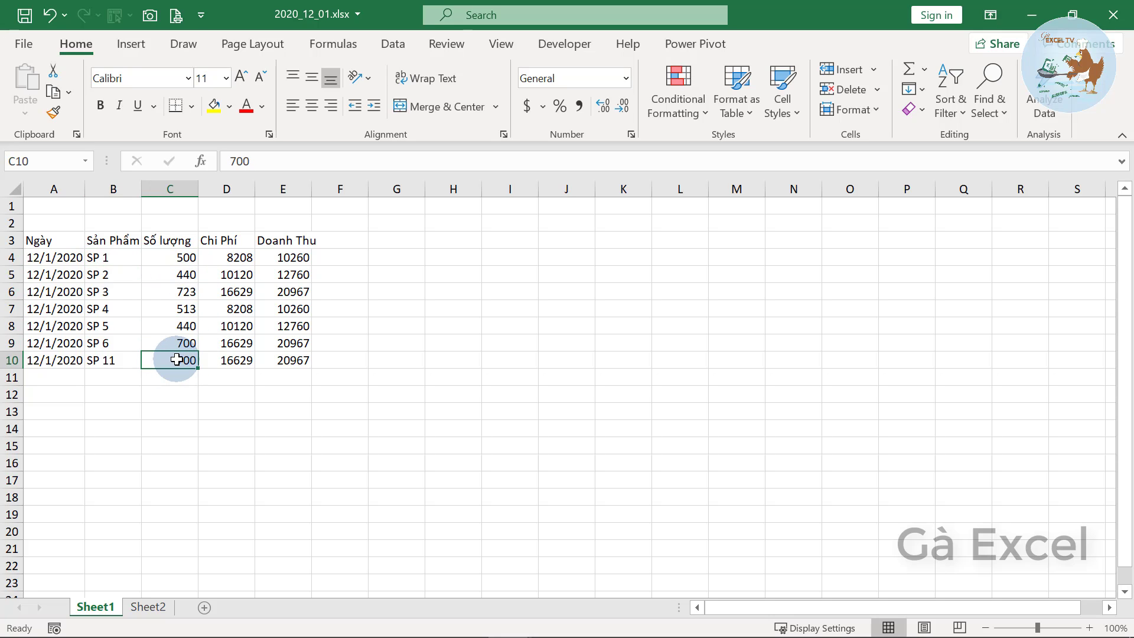
double_click(177, 359)
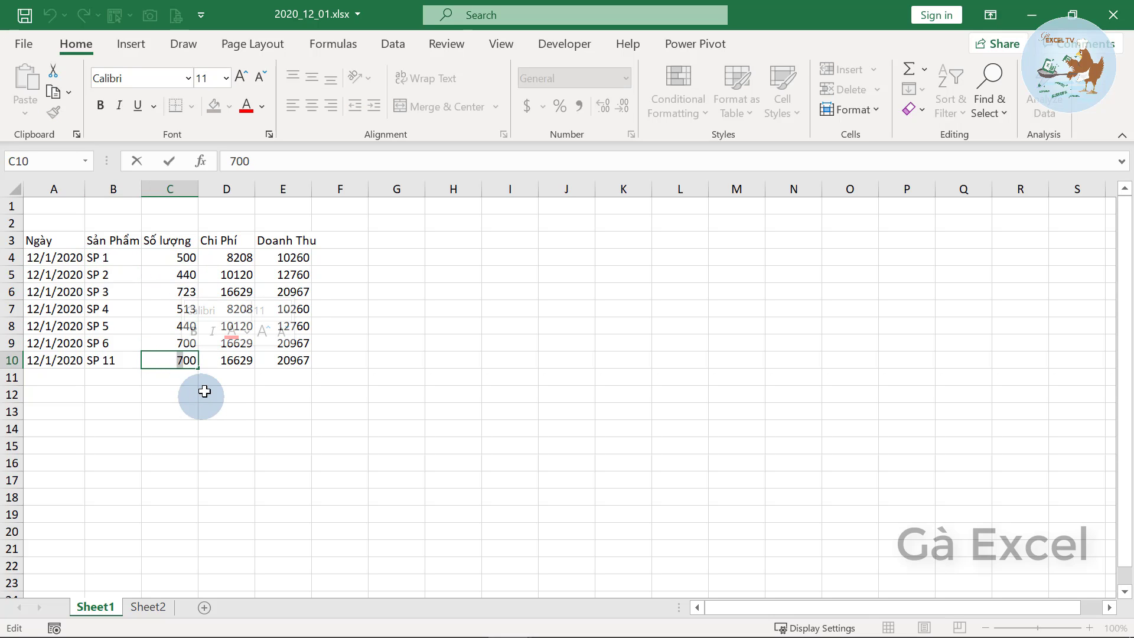
key("BackSpace")
type("8")
left_click(65, 330)
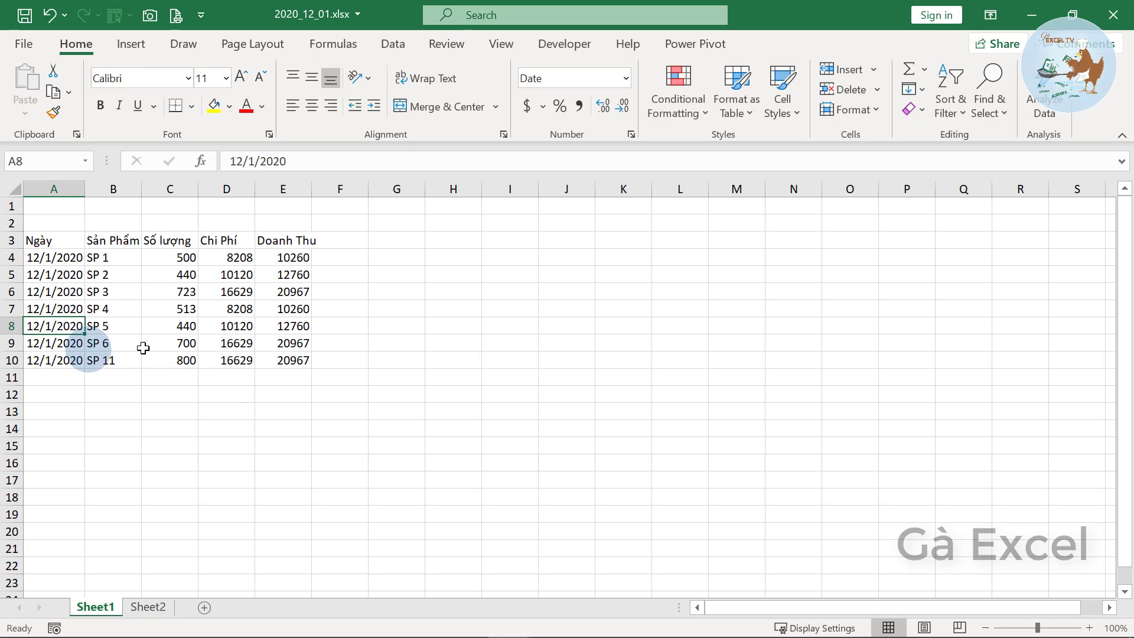
left_click(109, 357)
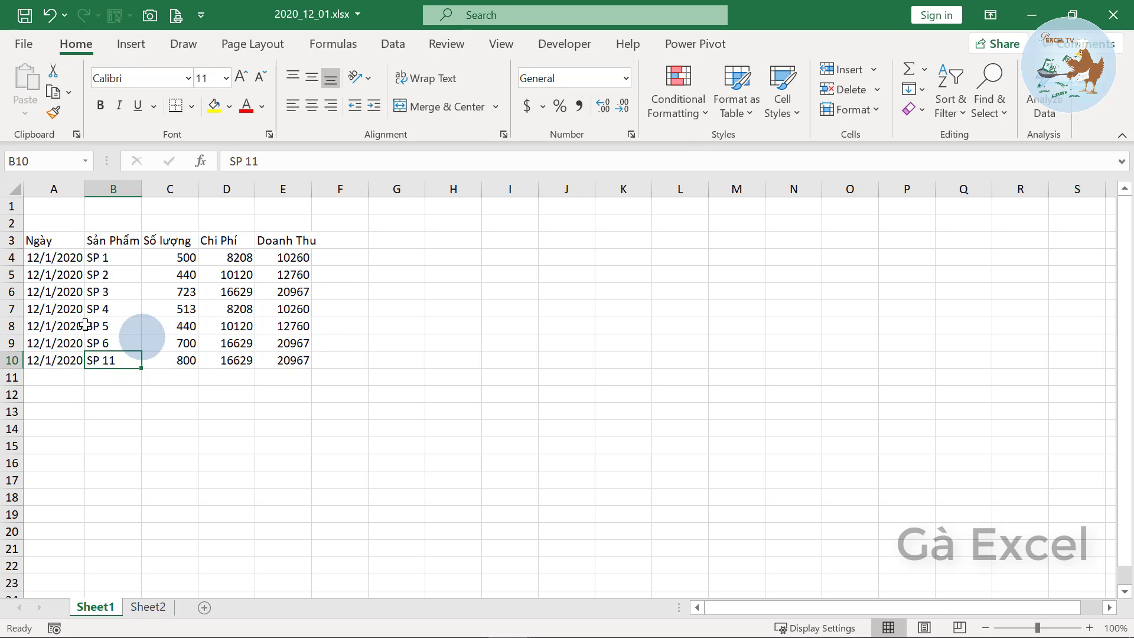
Delete the SP 4 row, then save and close 2020_12_01.xlsx.
right_click(5, 309)
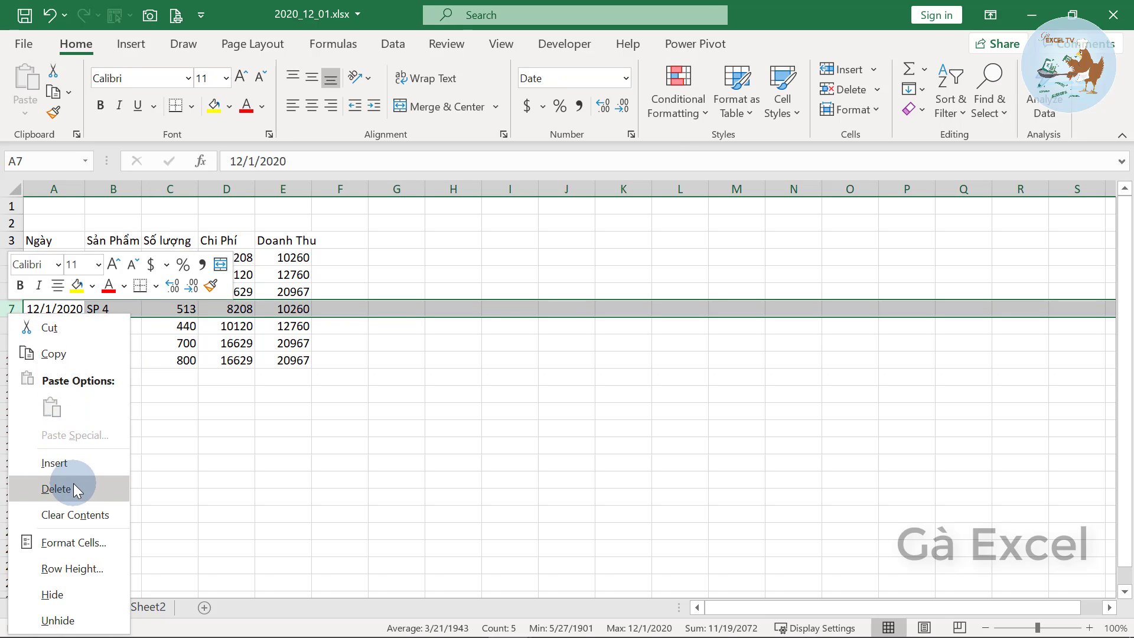
left_click(59, 488)
left_click(160, 324)
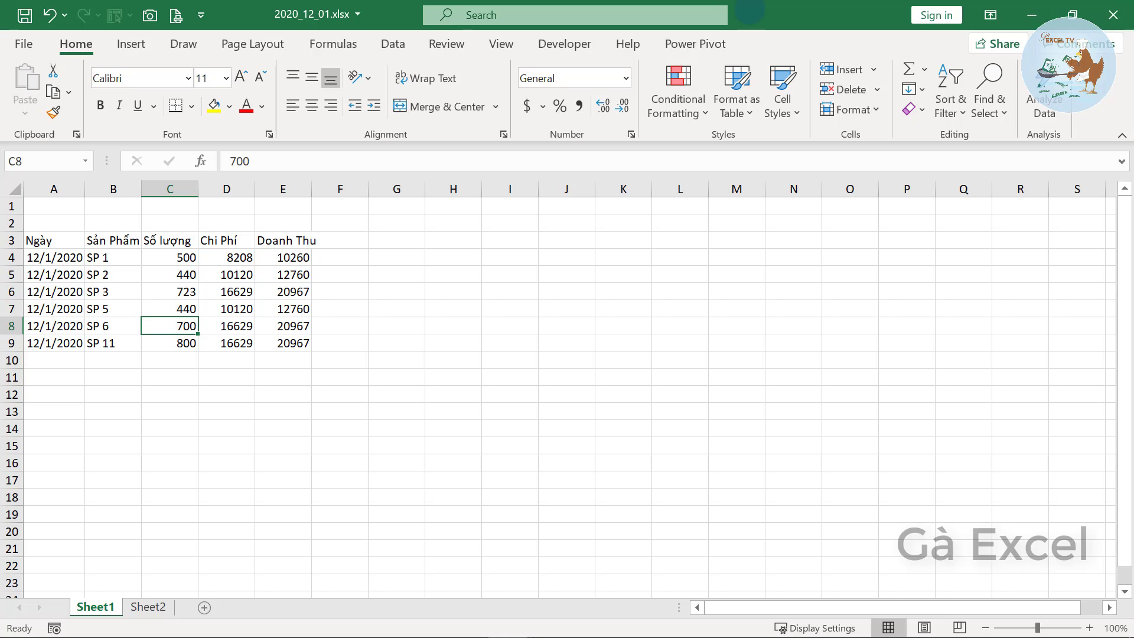
left_click(1118, 26)
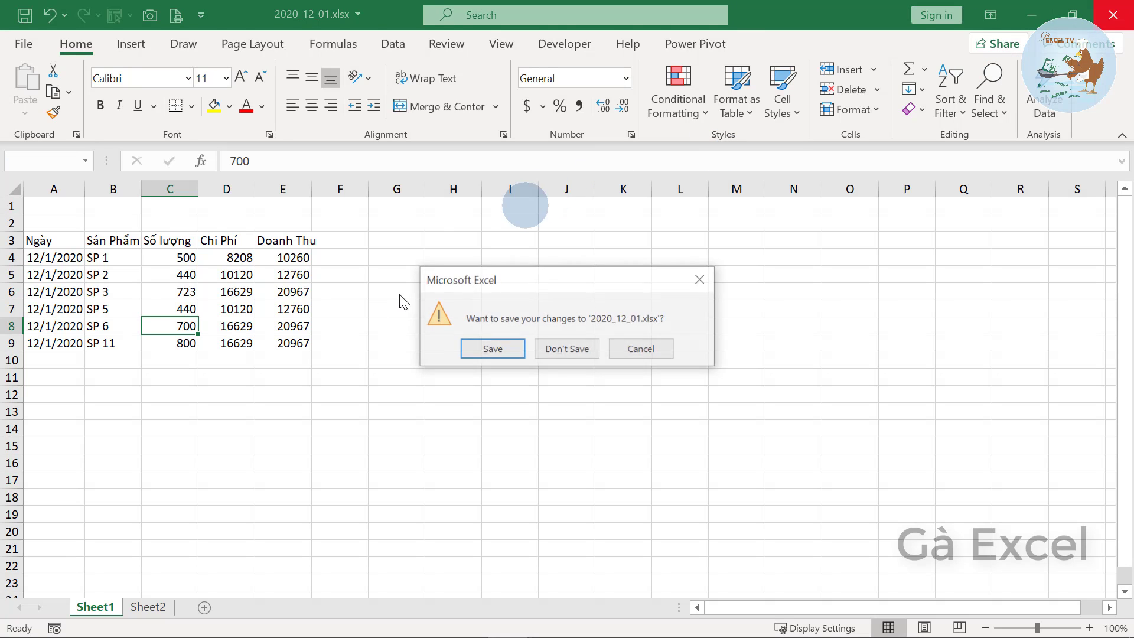
left_click(503, 348)
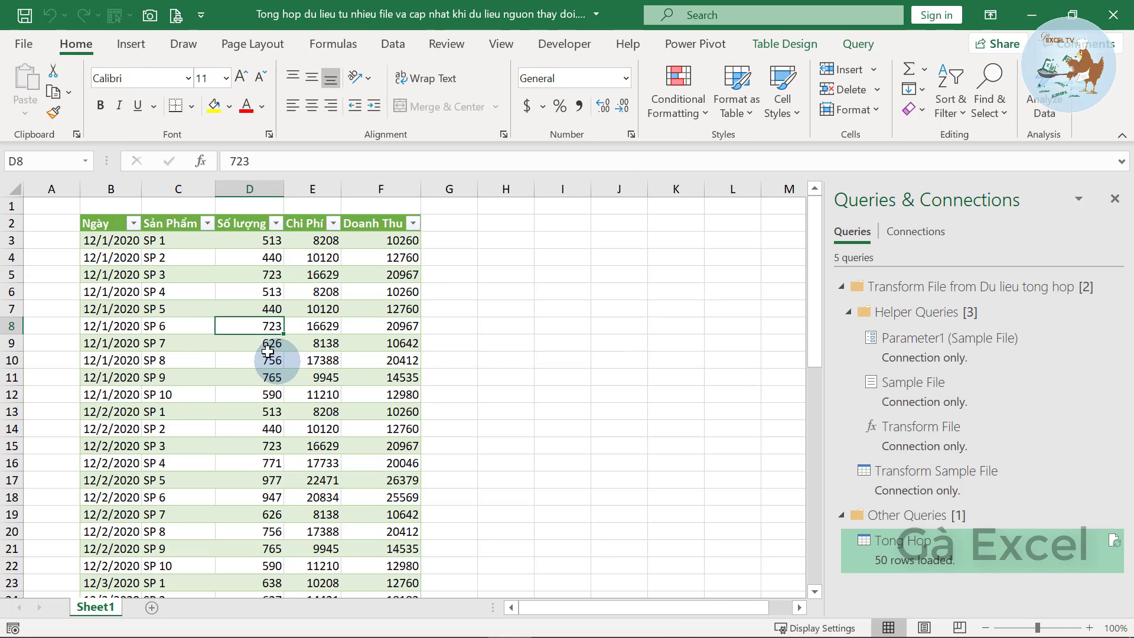
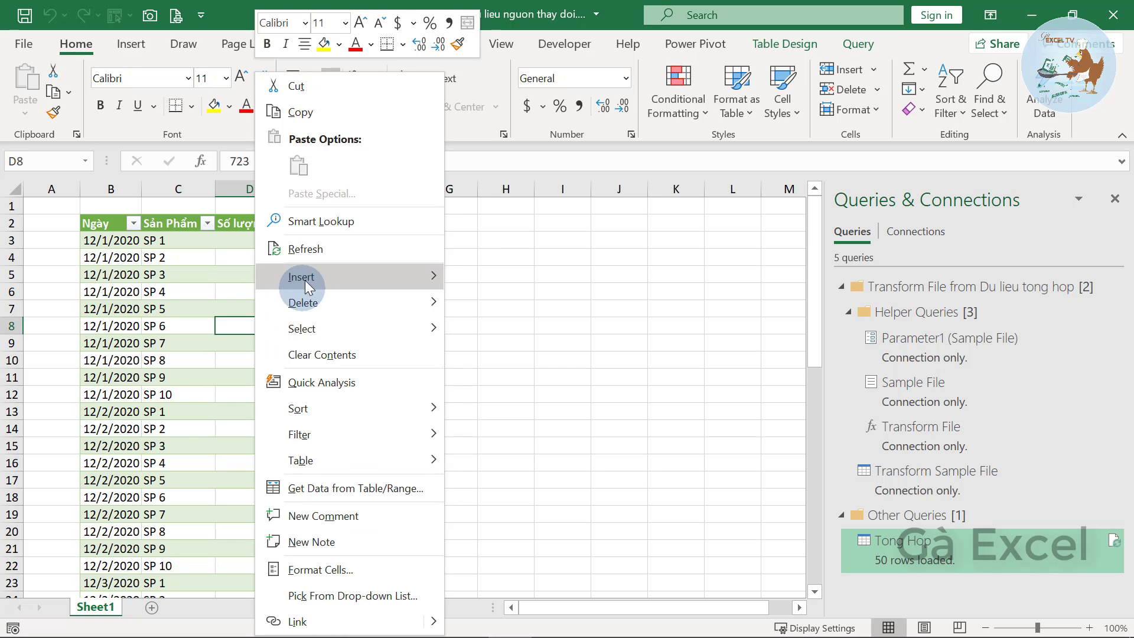
Refresh the Tong Hop table, confirm D3 is 500, D7 700 and D8 800, then minimize Excel.
left_click(314, 248)
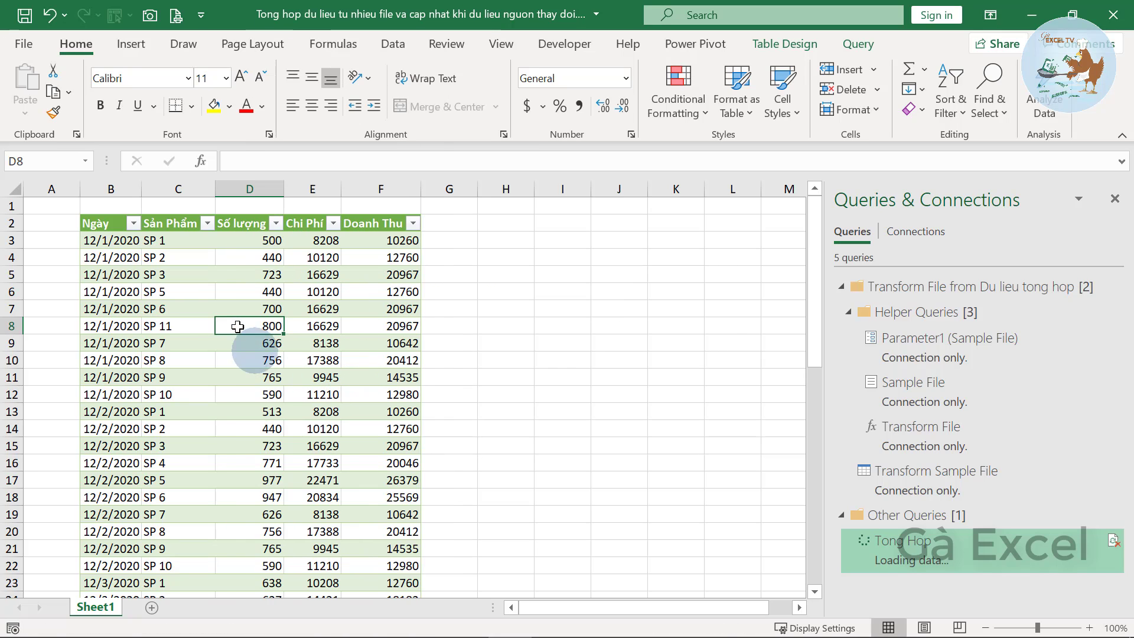
left_click(177, 291)
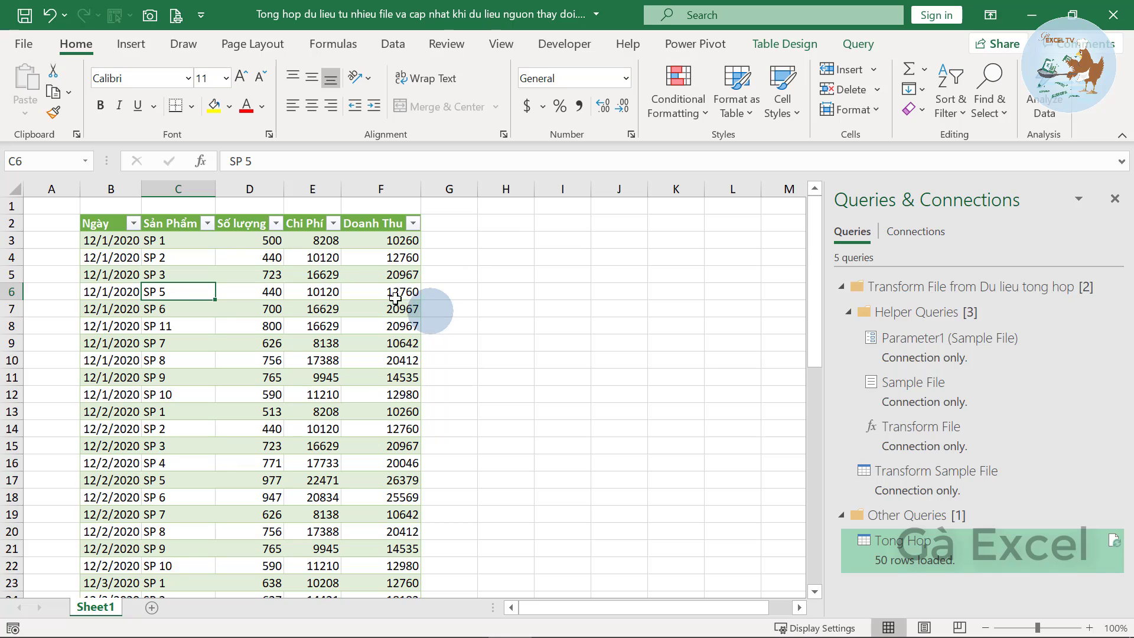
left_click(256, 244)
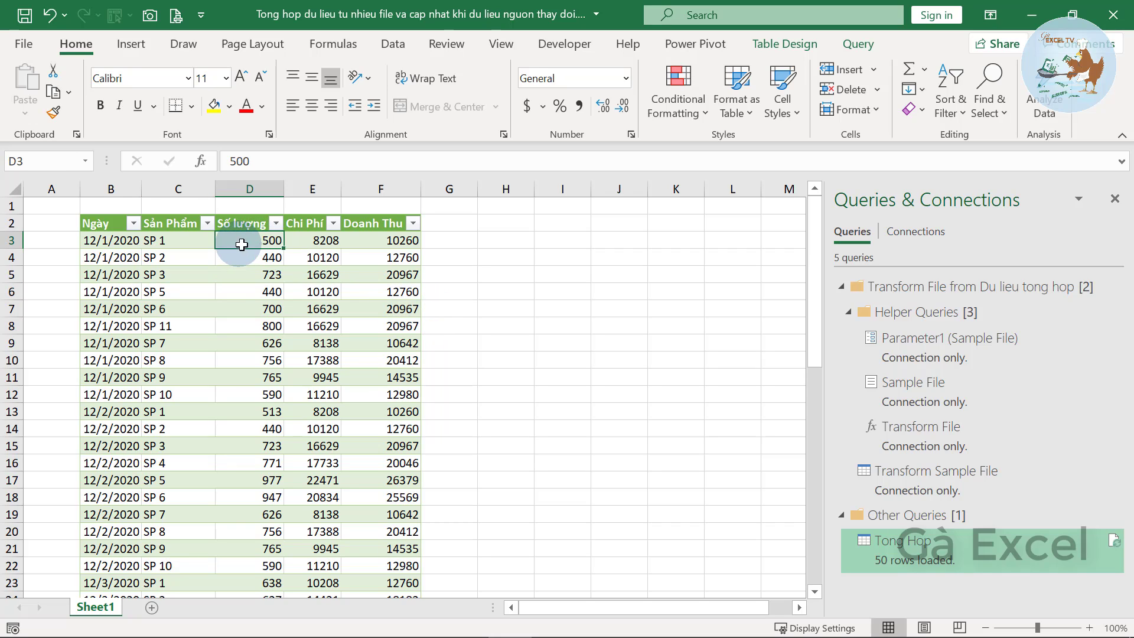
left_click(251, 307)
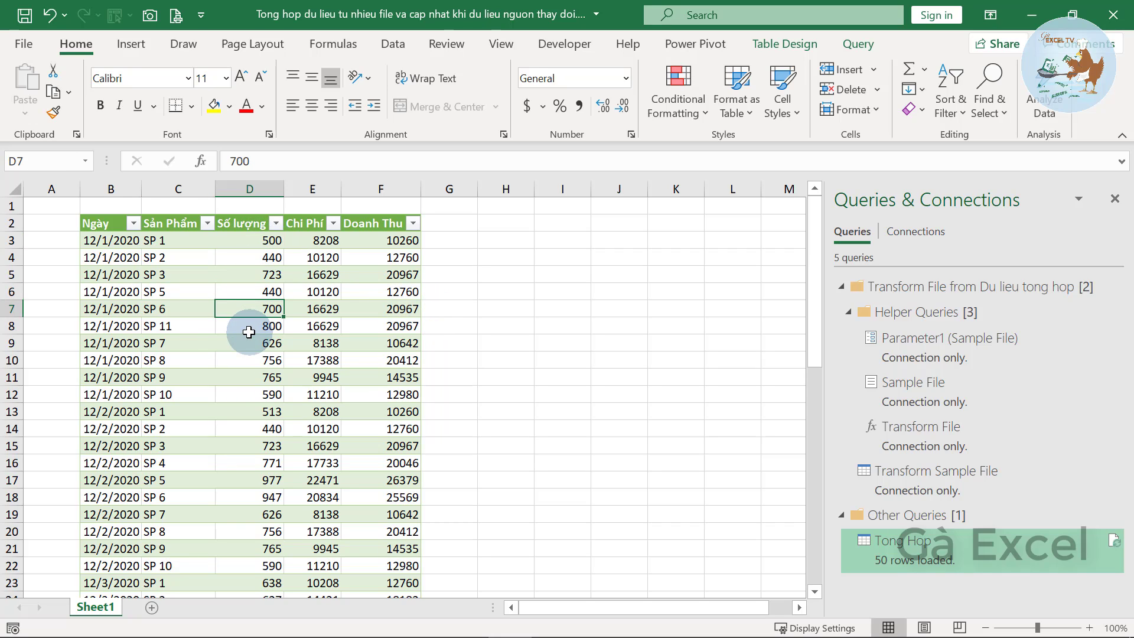
left_click(252, 325)
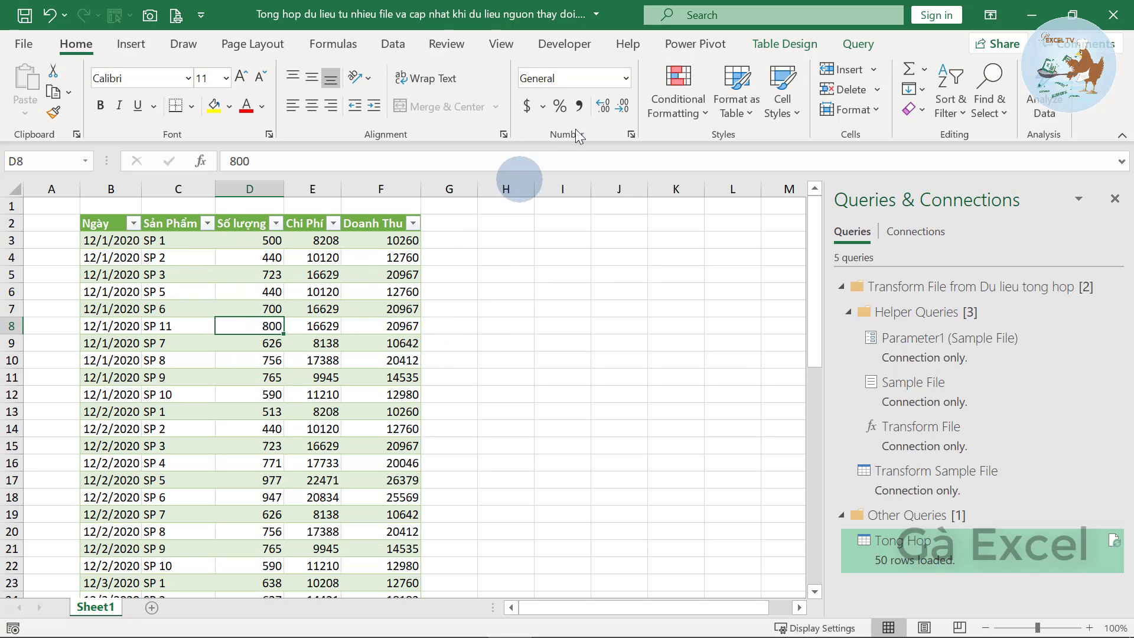
left_click(1028, 11)
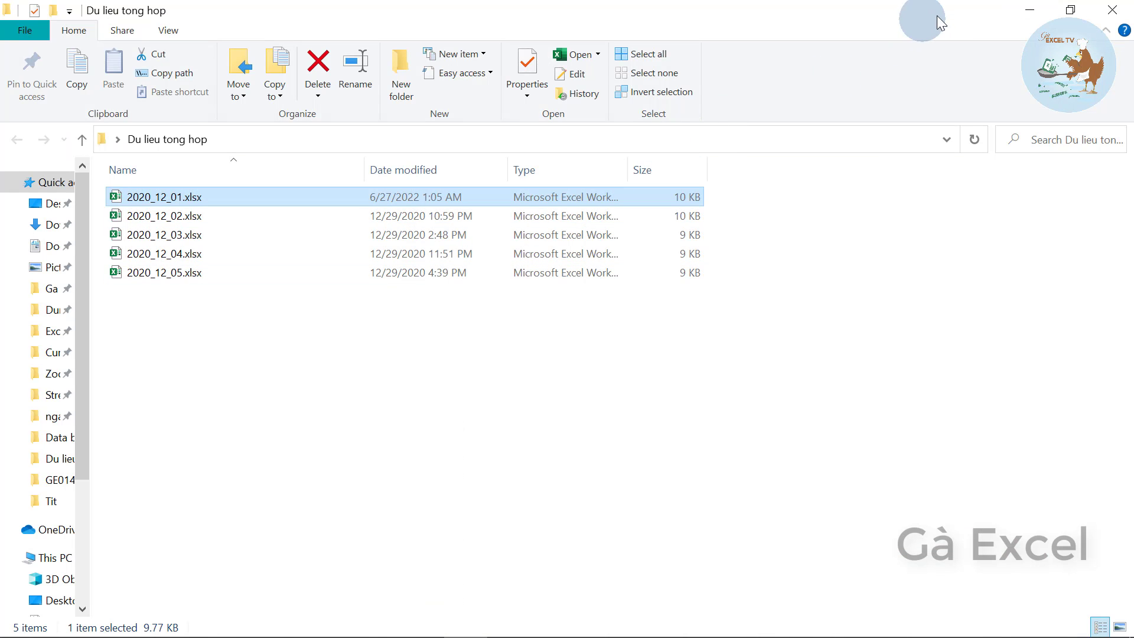
Copy 2020_12_06.xlsx from the desktop and paste it into the maximized Du lieu tong hop folder.
left_click(1025, 12)
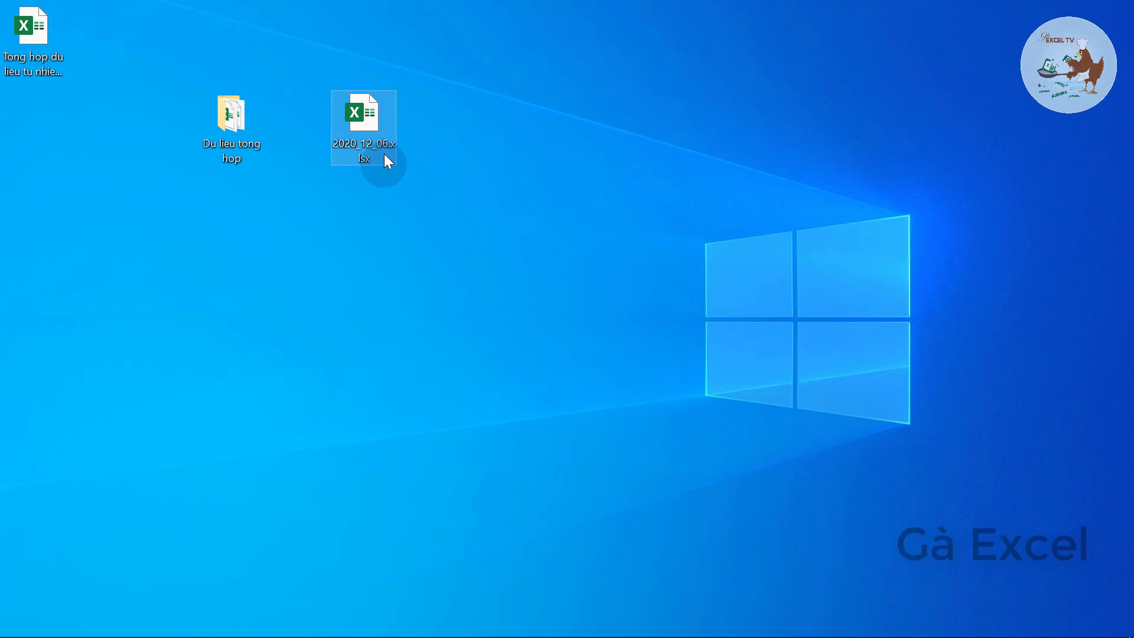
mouse_move(364, 126)
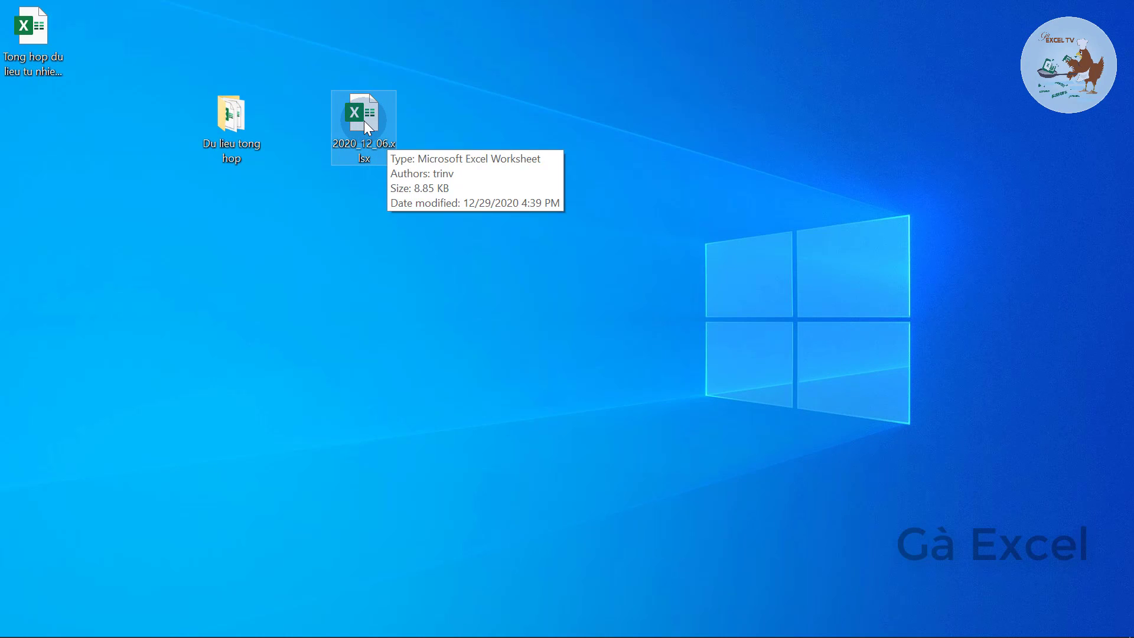
right_click(364, 120)
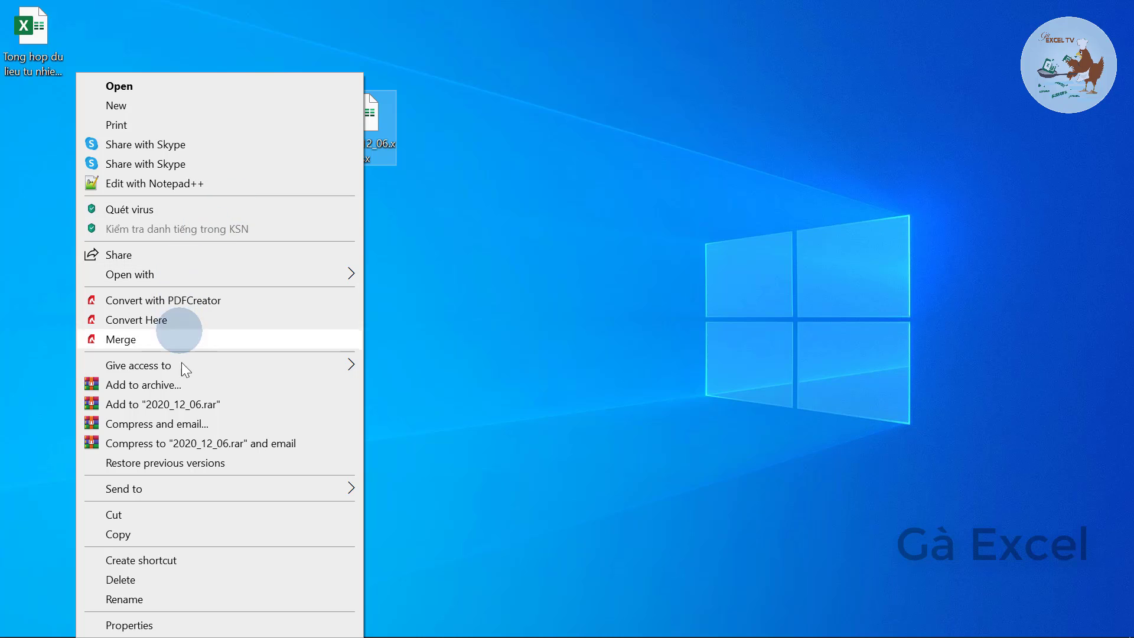
left_click(229, 535)
left_click(245, 141)
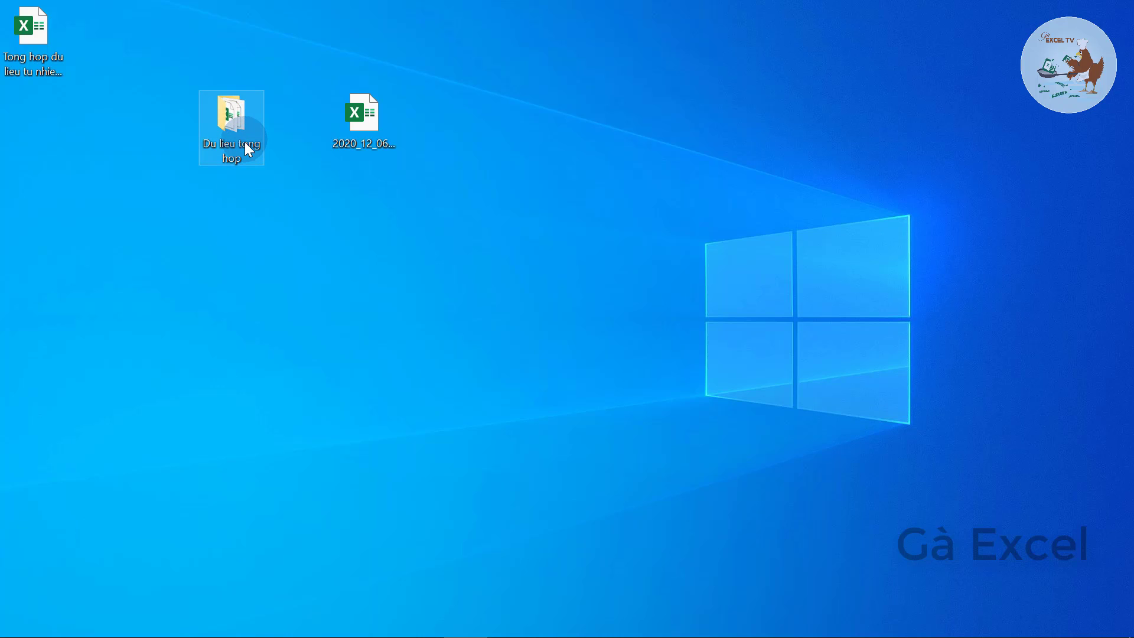
double_click(245, 142)
left_click(479, 68)
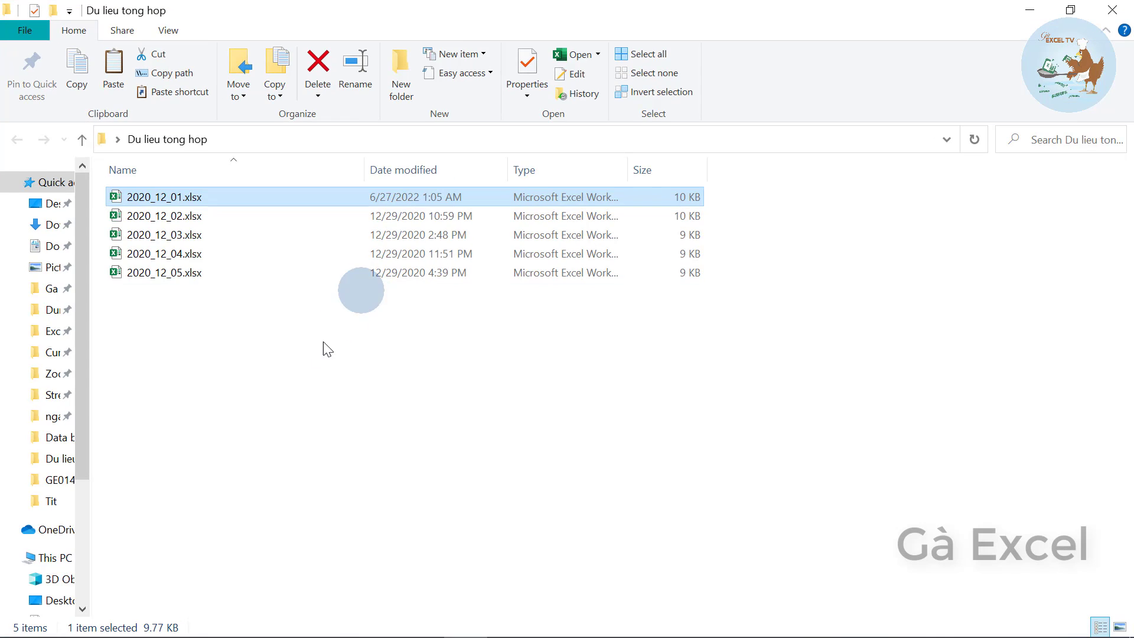
left_click(152, 302)
key("ctrl+v")
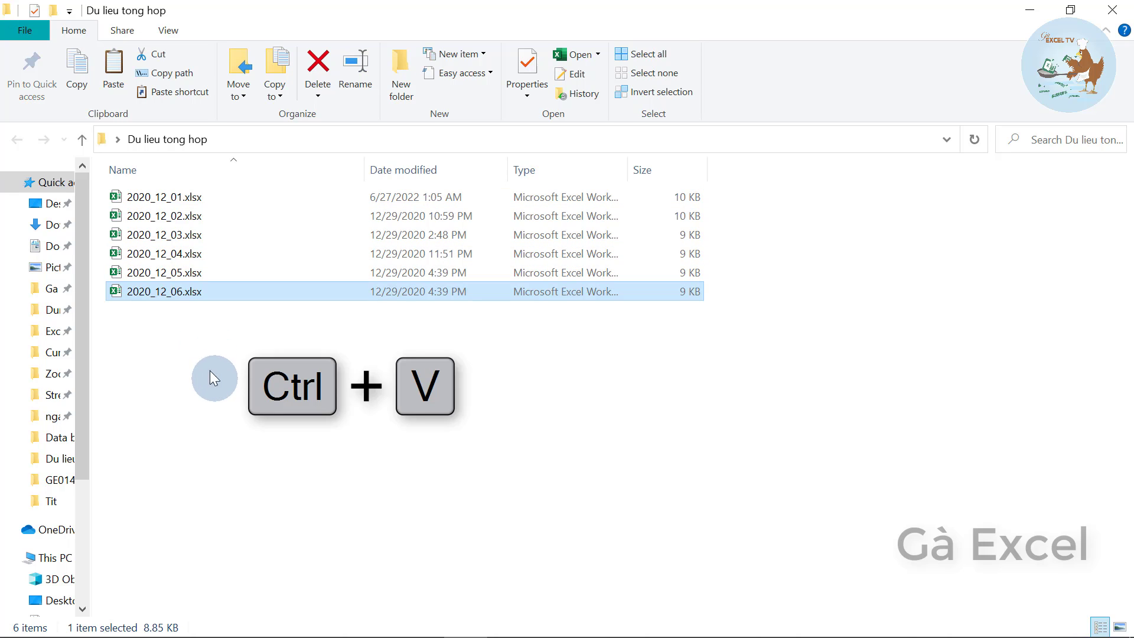
Open 2020_12_06.xlsx and inspect its SP 1 to SP 10 products and dates.
double_click(169, 297)
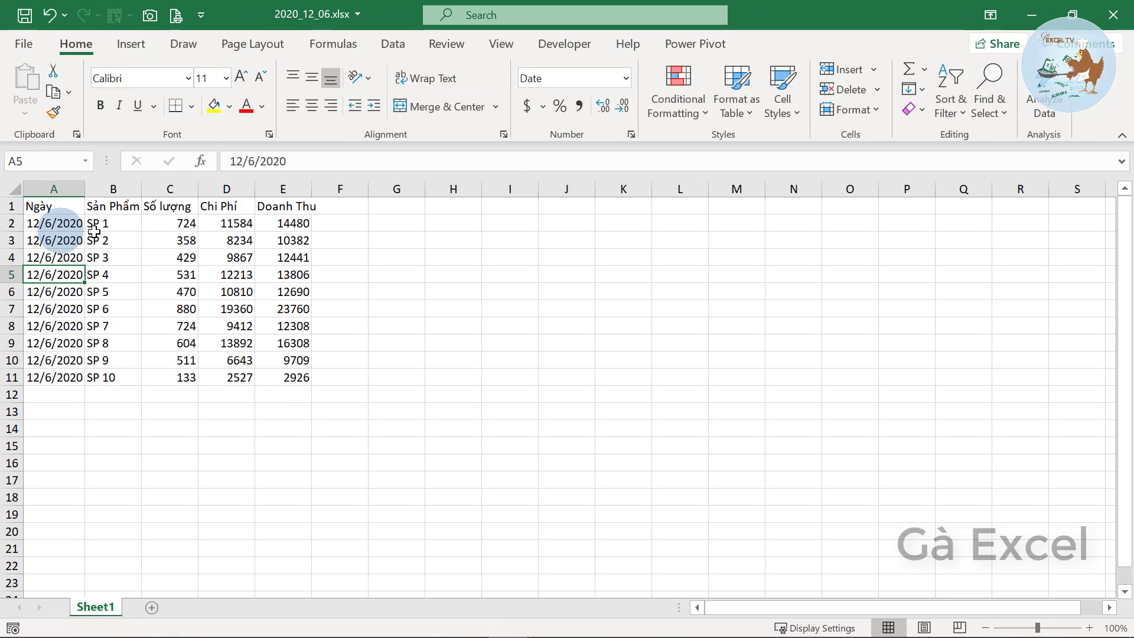
left_click_drag(94, 228, 112, 376)
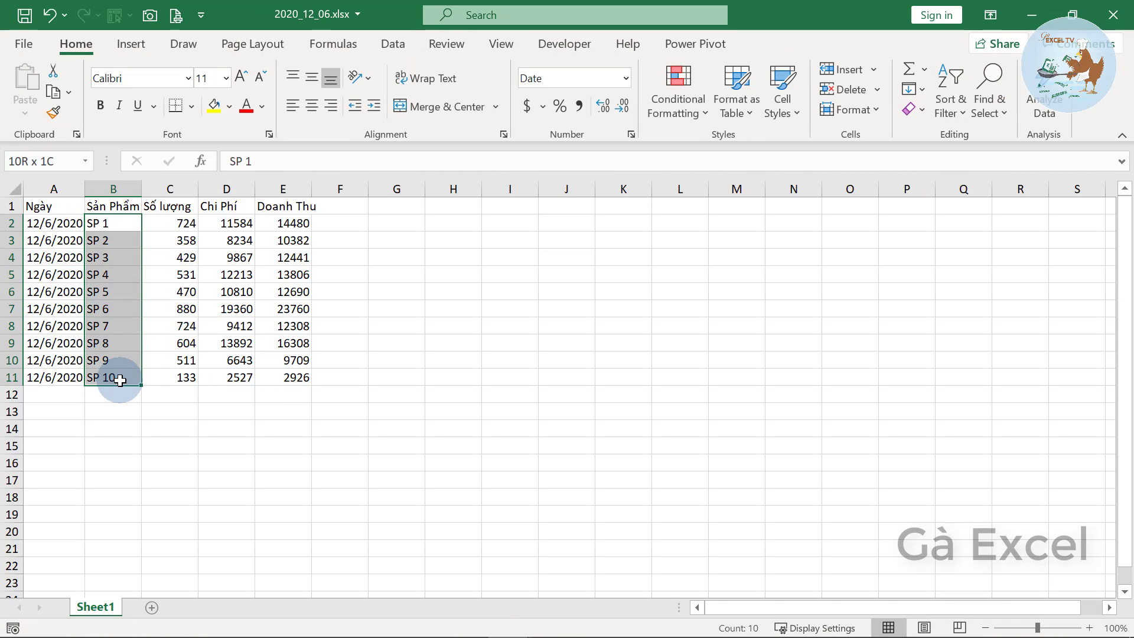
left_click(76, 328)
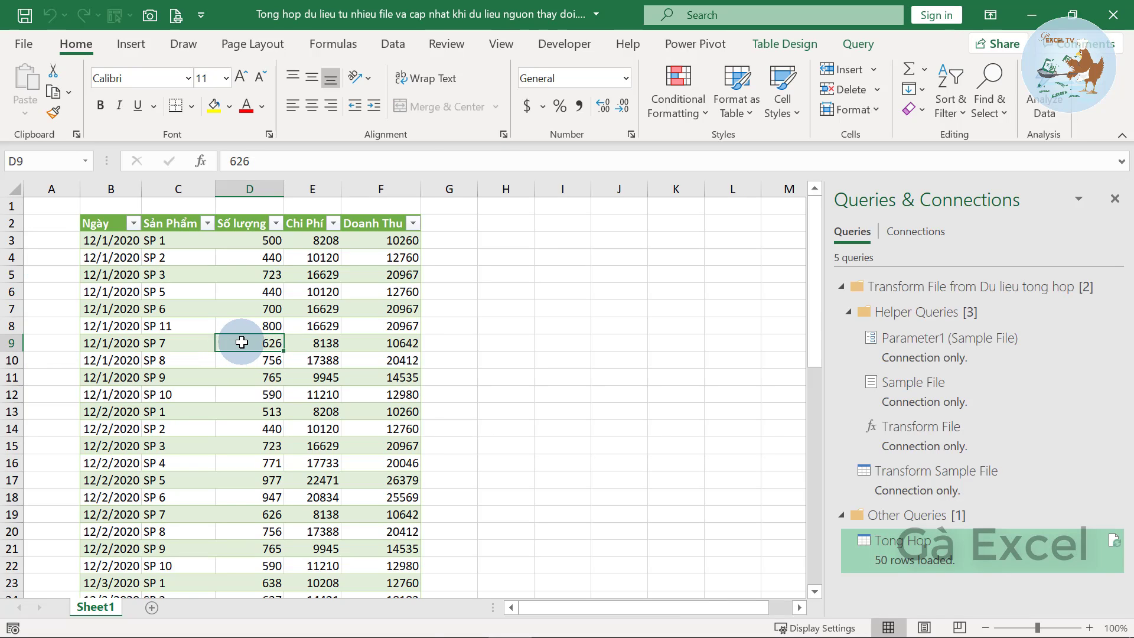
Refresh the Tong Hop table and review the ten new 12/6/2020 rows at the bottom.
right_click(242, 343)
left_click(289, 248)
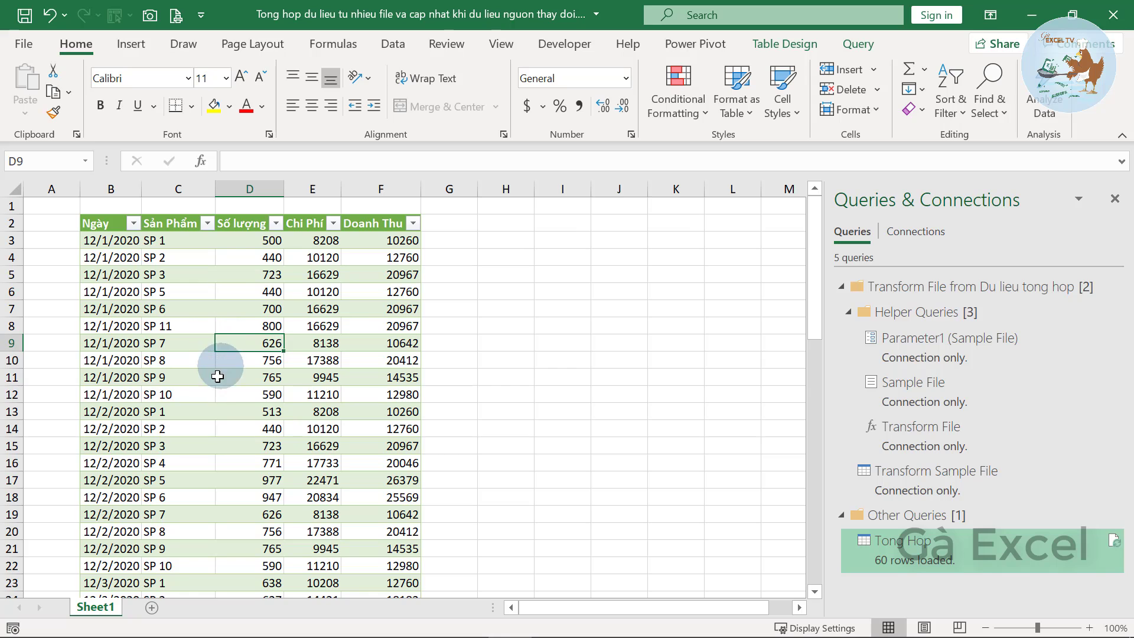
scroll(205, 389, "down", 7)
scroll(185, 392, "down", 5)
scroll(185, 393, "down", 6)
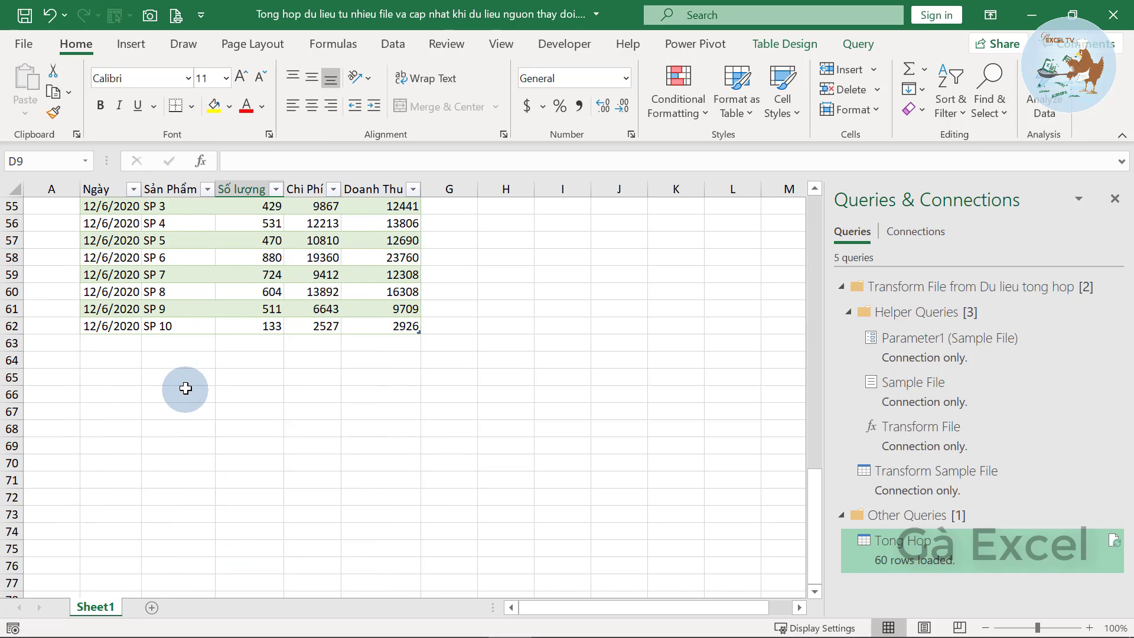
scroll(182, 387, "up", 3)
left_click_drag(169, 326, 187, 483)
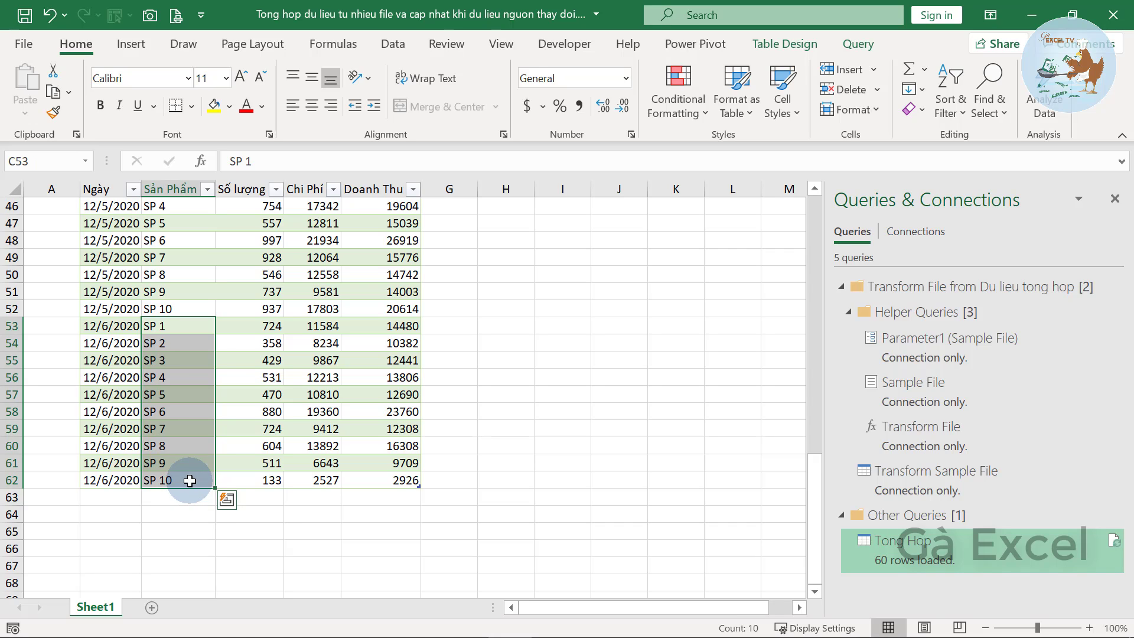
left_click(211, 443)
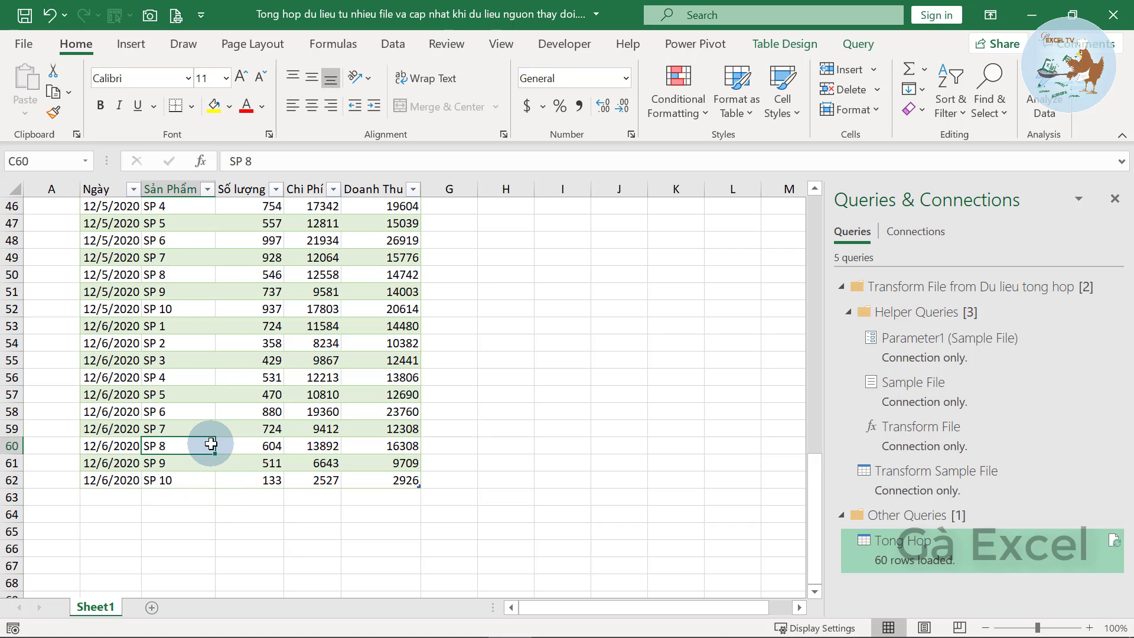
scroll(213, 463, "up", 6)
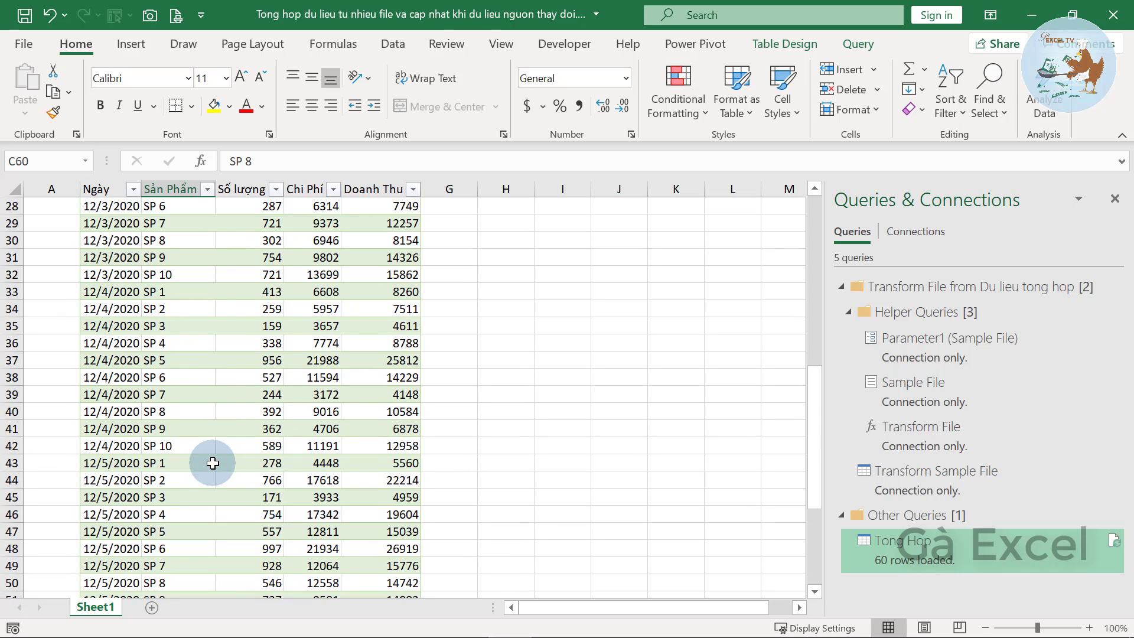
scroll(213, 463, "up", 6)
scroll(213, 464, "up", 4)
left_click(259, 358)
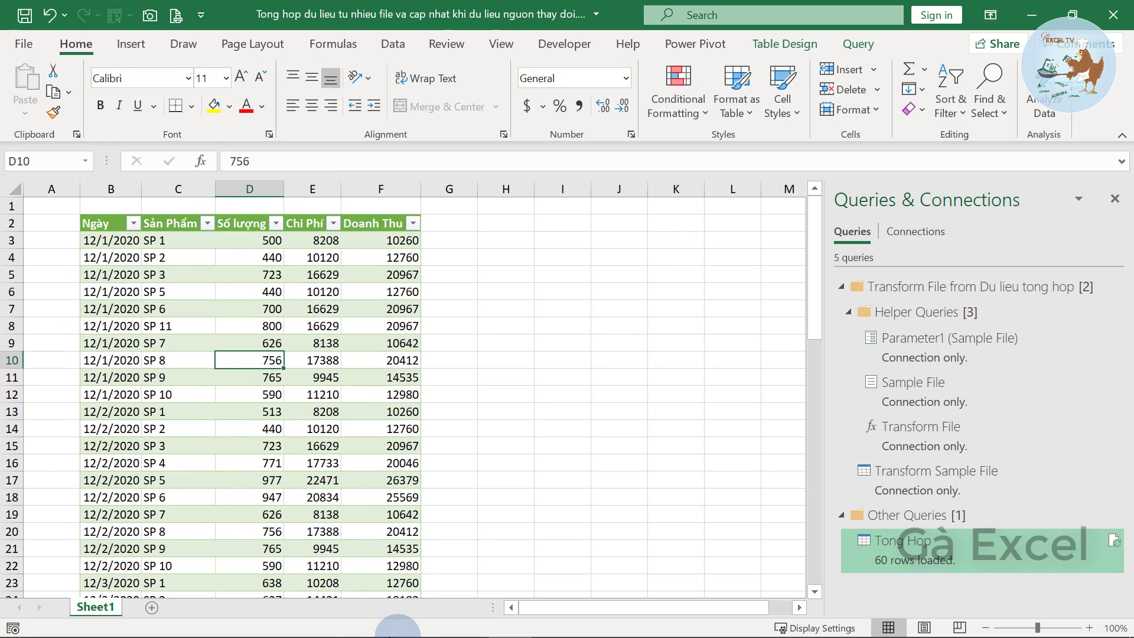
Minimize the folder and Excel windows, then cut the Du lieu tong hop folder on the desktop.
left_click(465, 620)
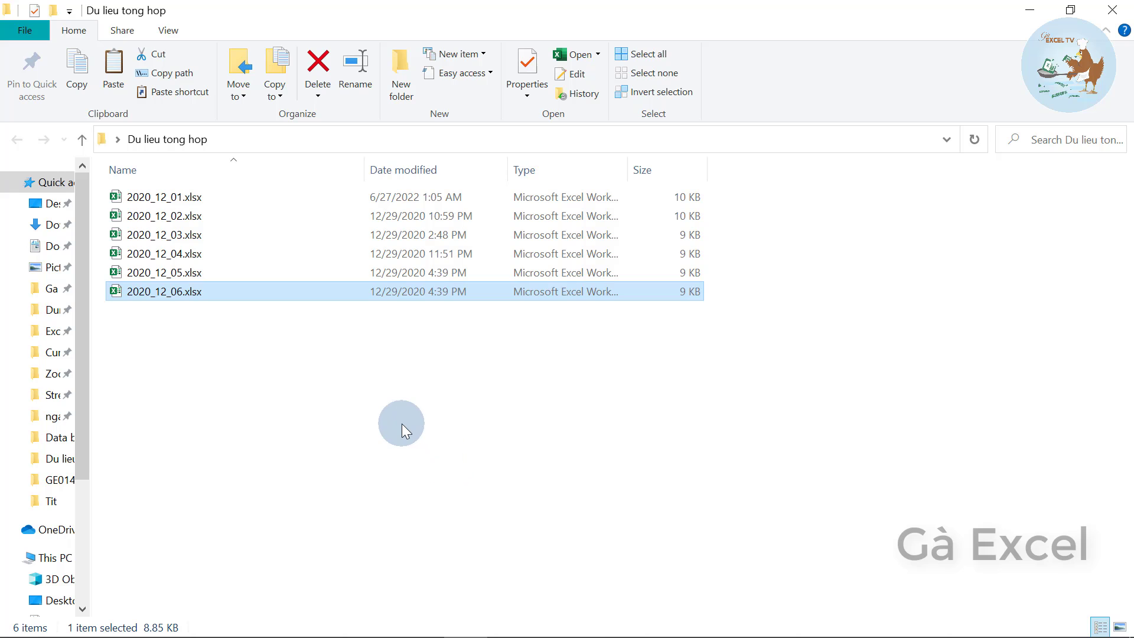
left_click(1029, 10)
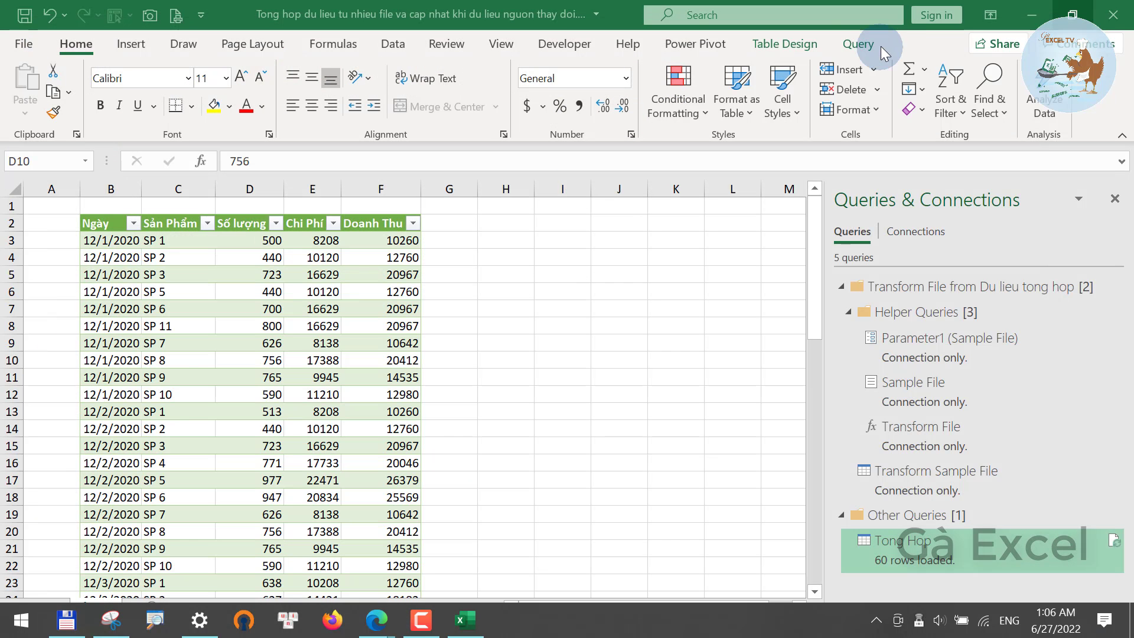
left_click(1032, 15)
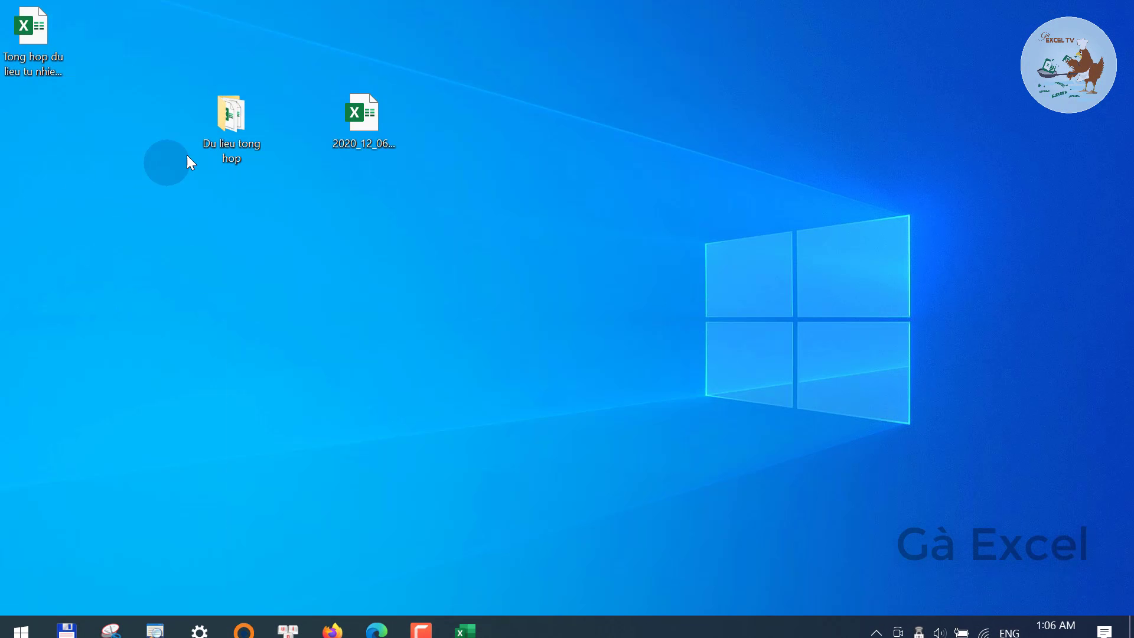
right_click(227, 133)
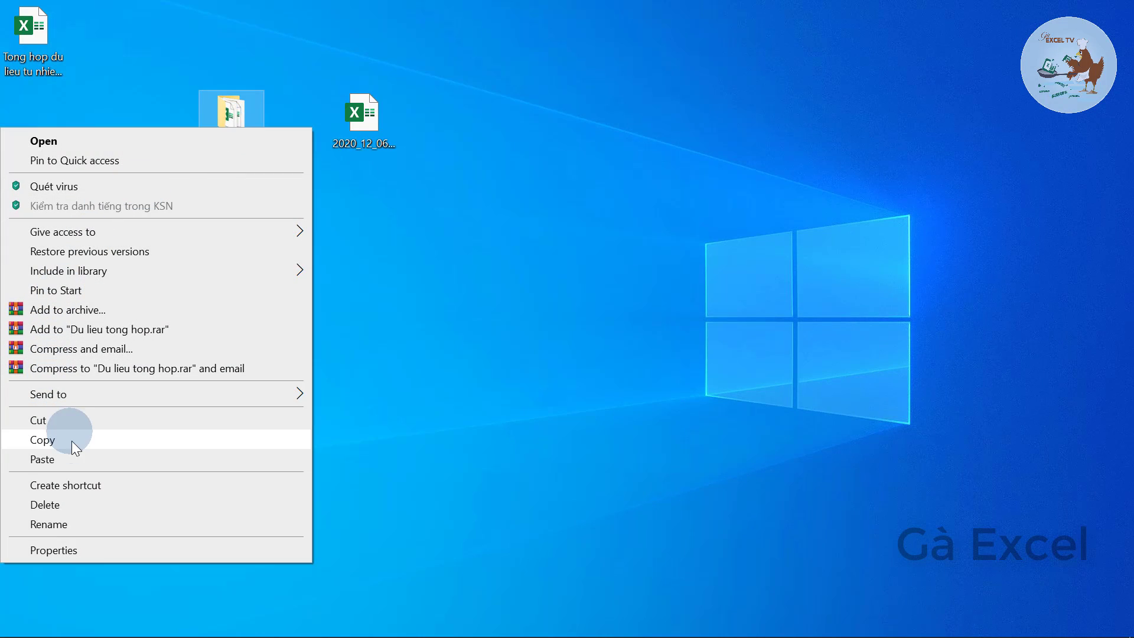
left_click(82, 422)
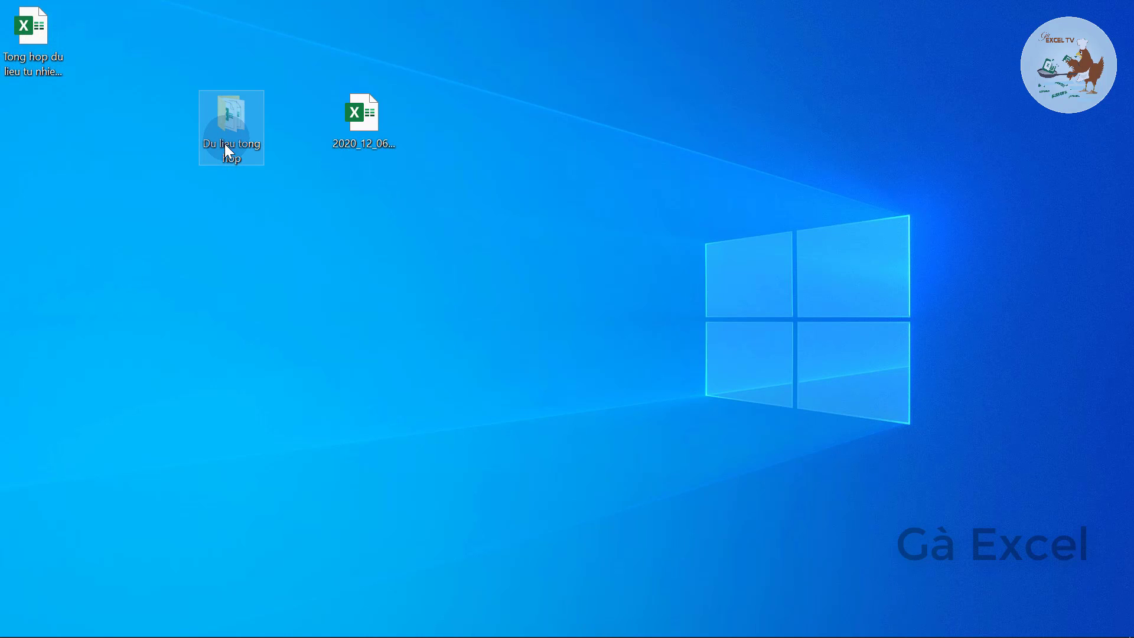
mouse_move(217, 634)
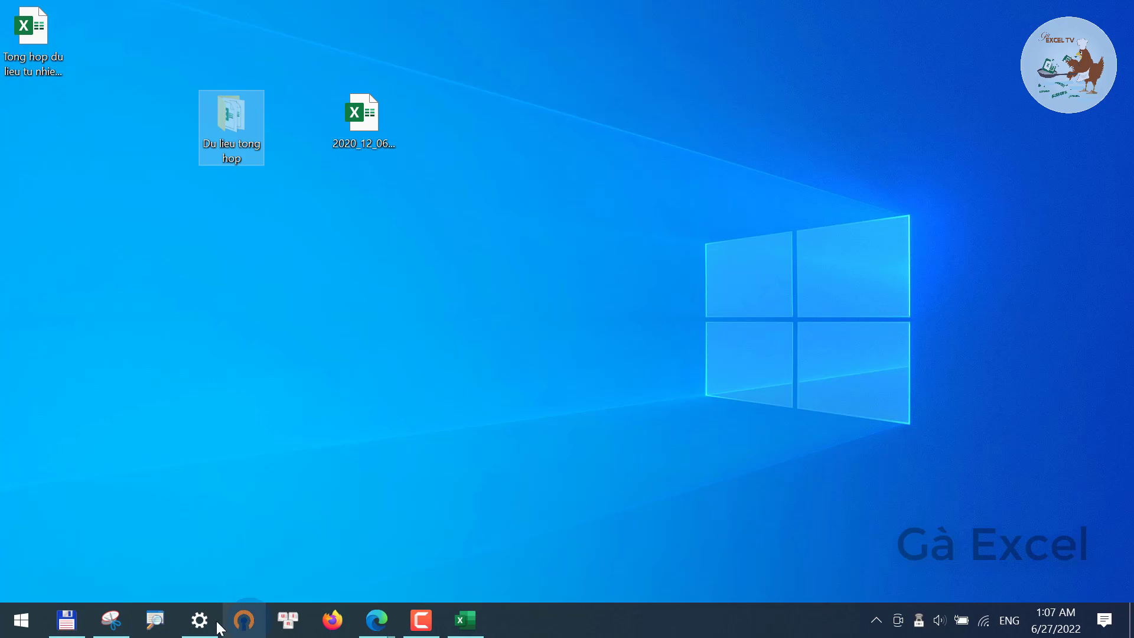
Paste the cut folder into Downloads, retry after the Folder In Use warning, then return to Excel.
key("super+e")
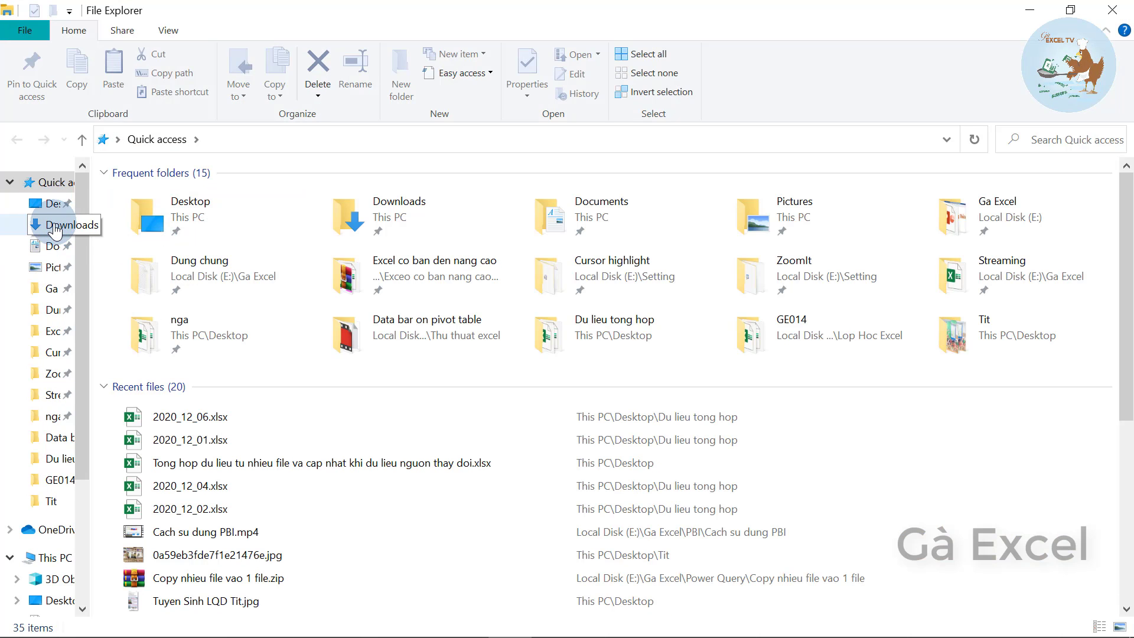
left_click(52, 225)
right_click(292, 276)
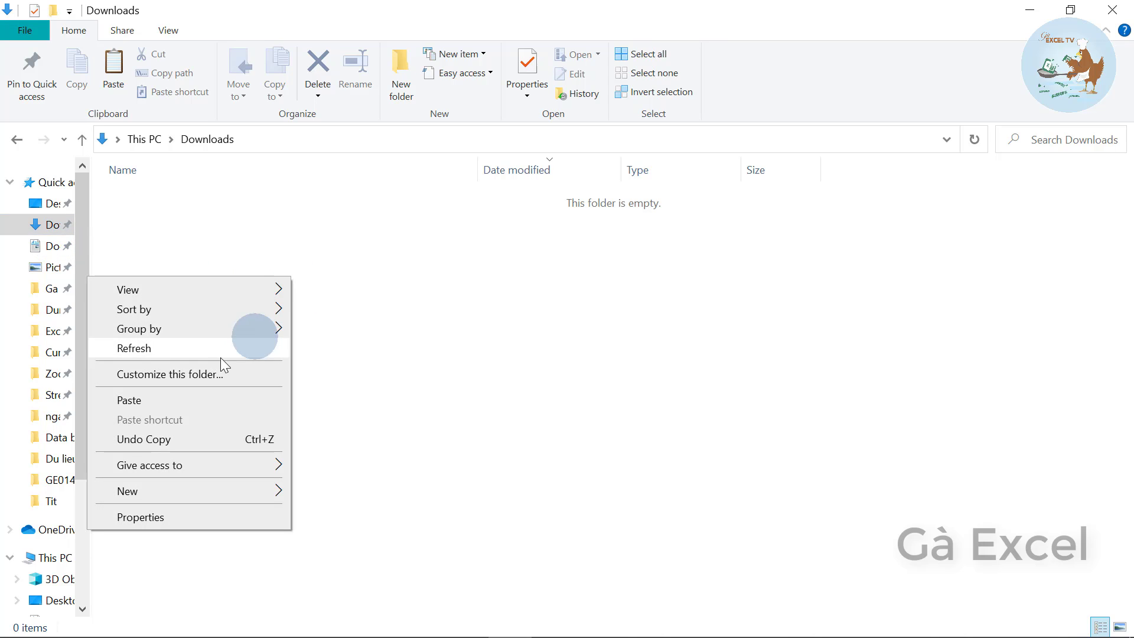
left_click(208, 405)
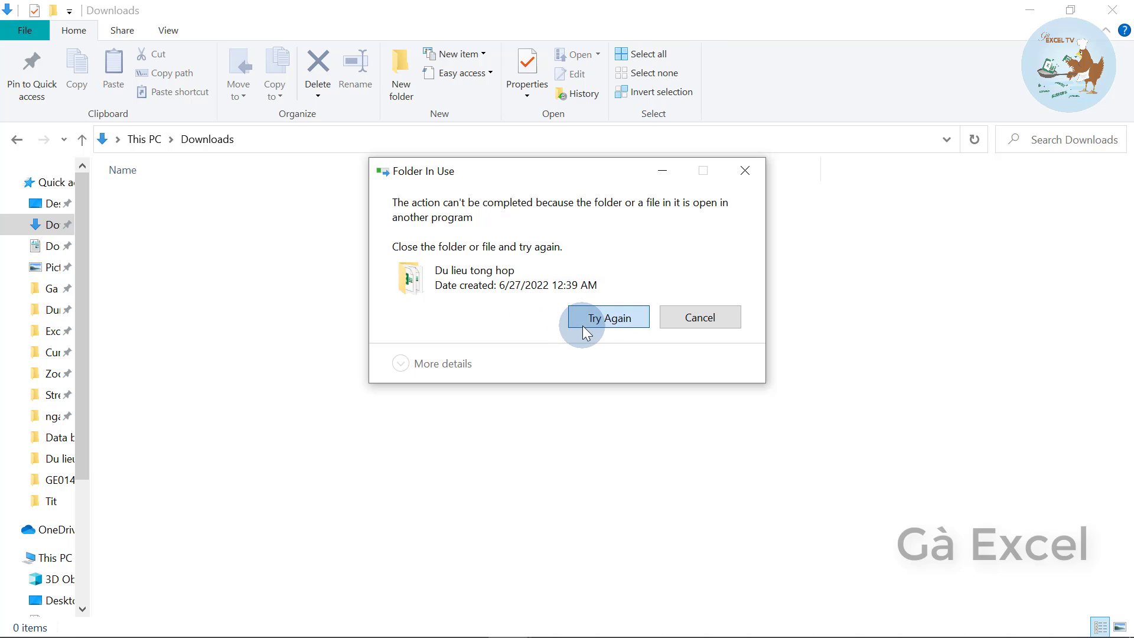
left_click(585, 331)
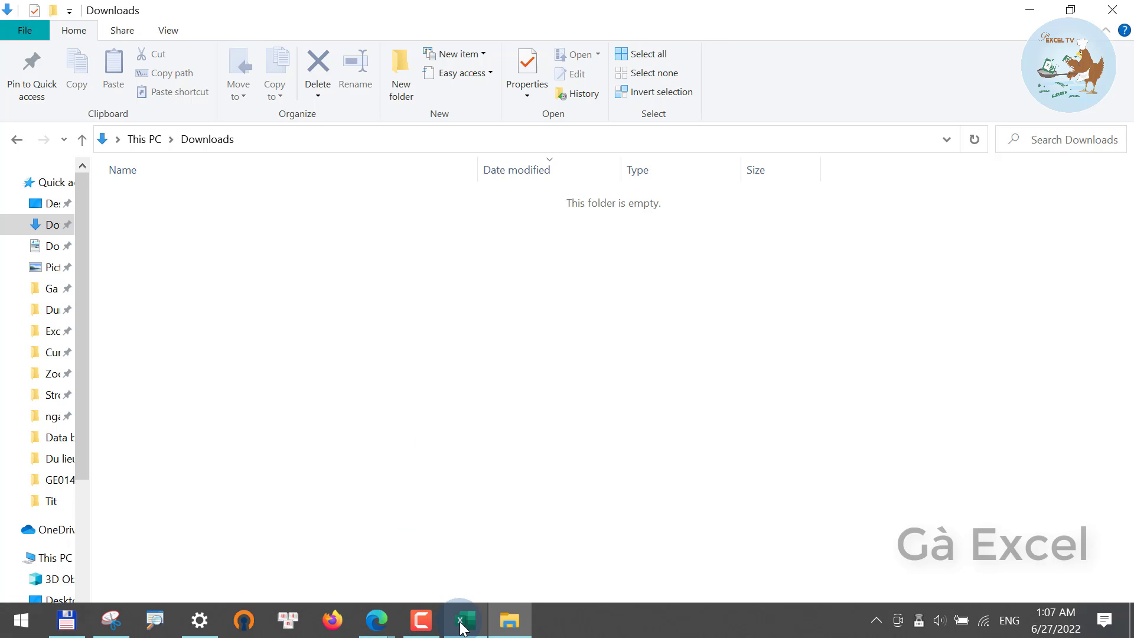
left_click(465, 621)
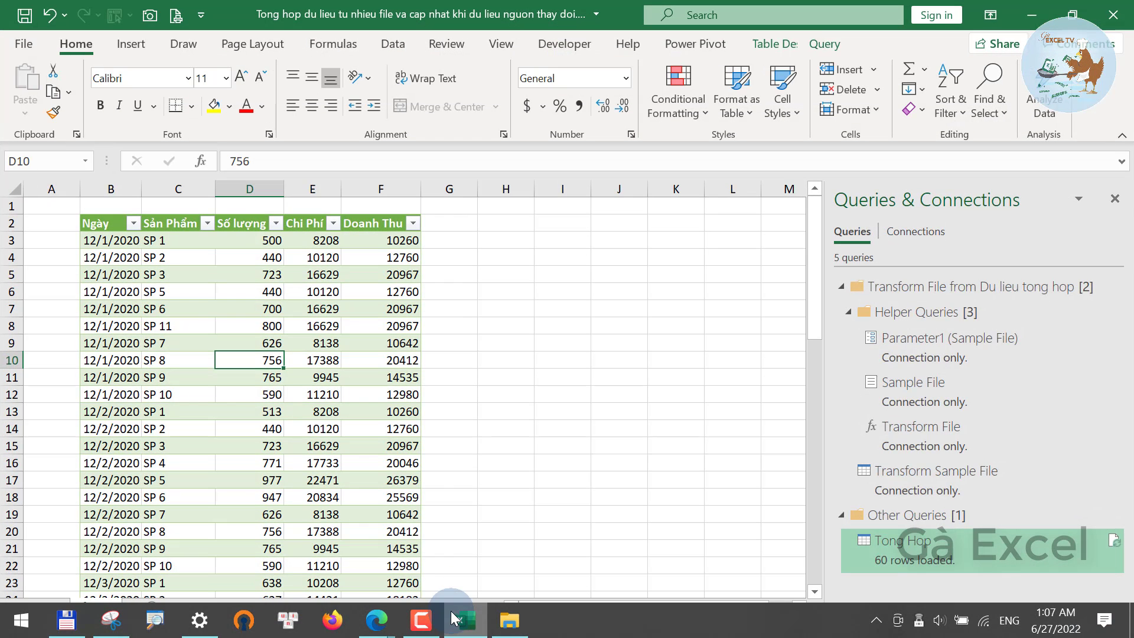
Close the summary workbook so the Du lieu tong hop folder is no longer in use.
left_click(1114, 24)
left_click(514, 357)
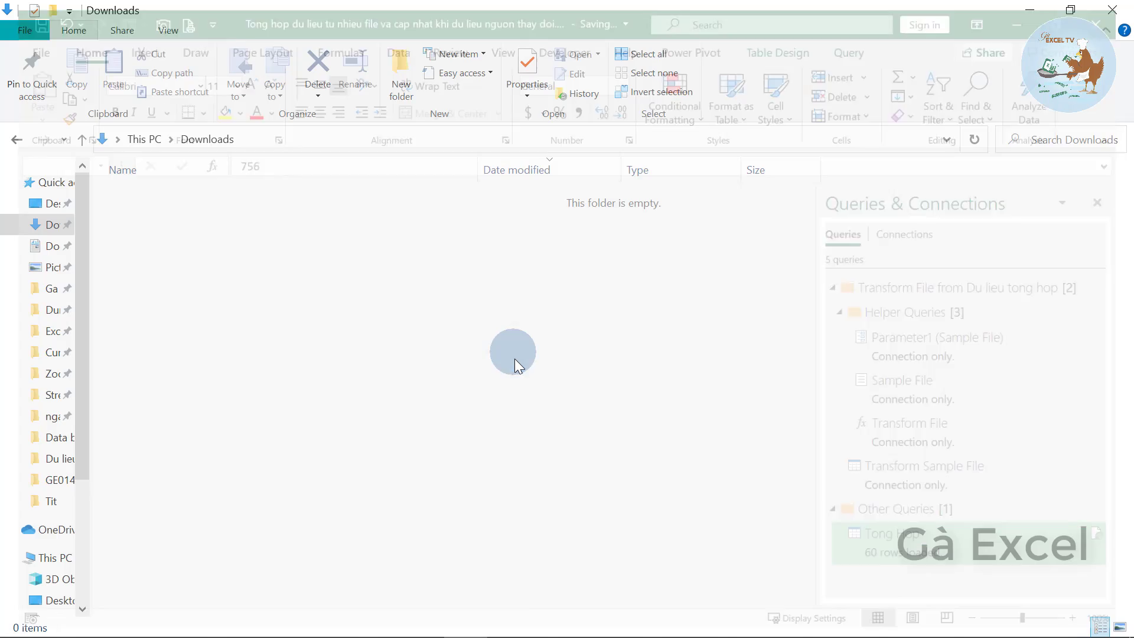
right_click(168, 234)
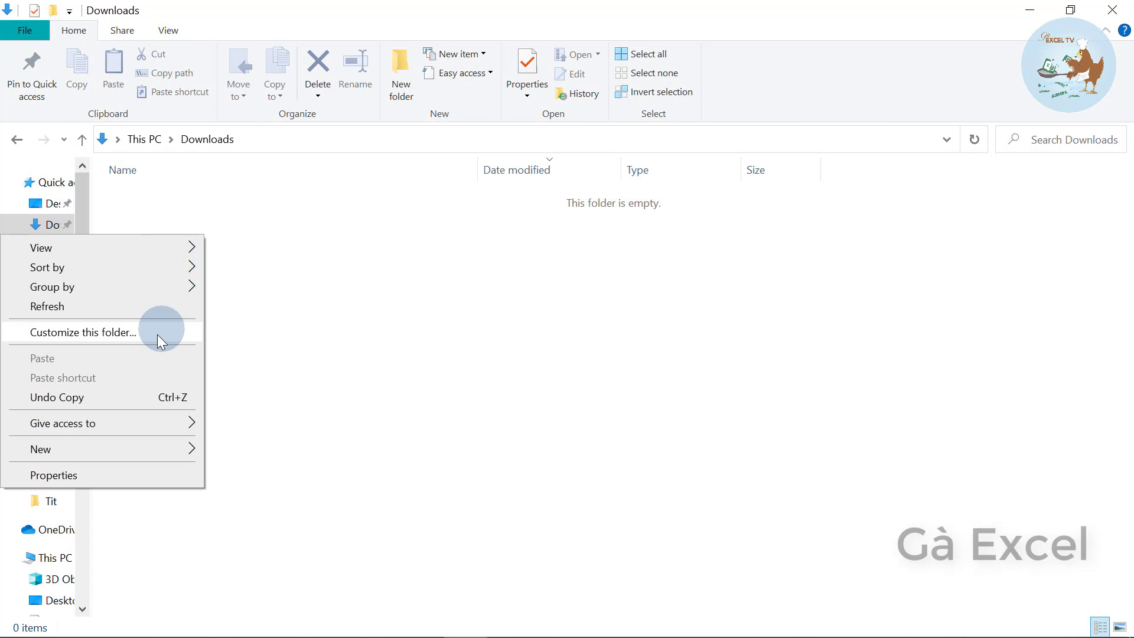
left_click(404, 349)
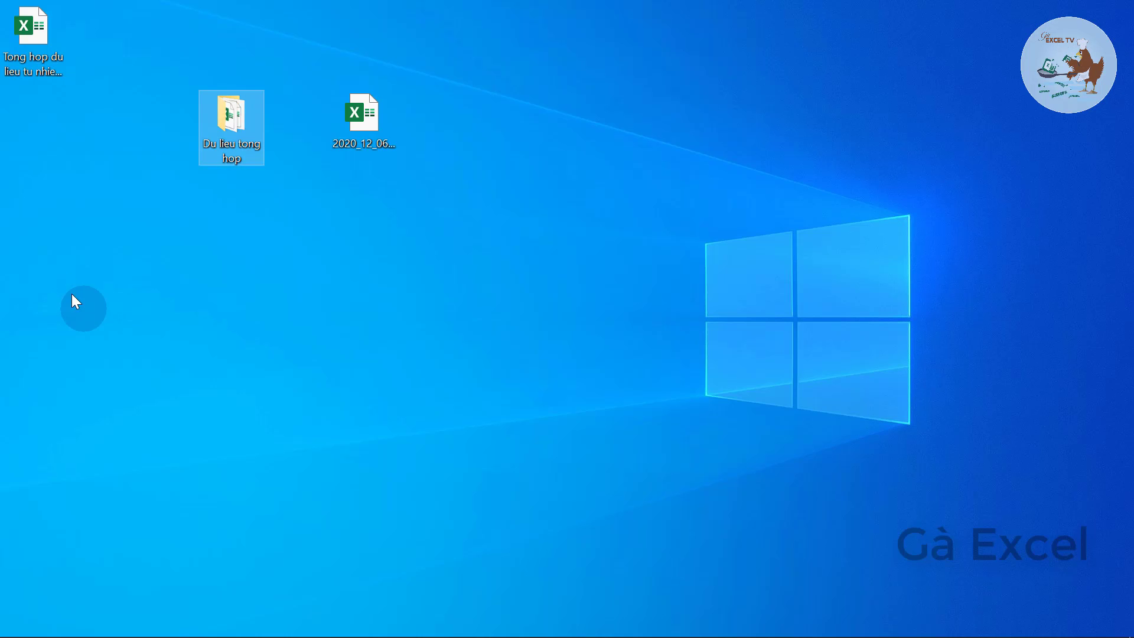
Cut the Du lieu tong hop folder from the desktop and paste it into Downloads.
right_click(237, 115)
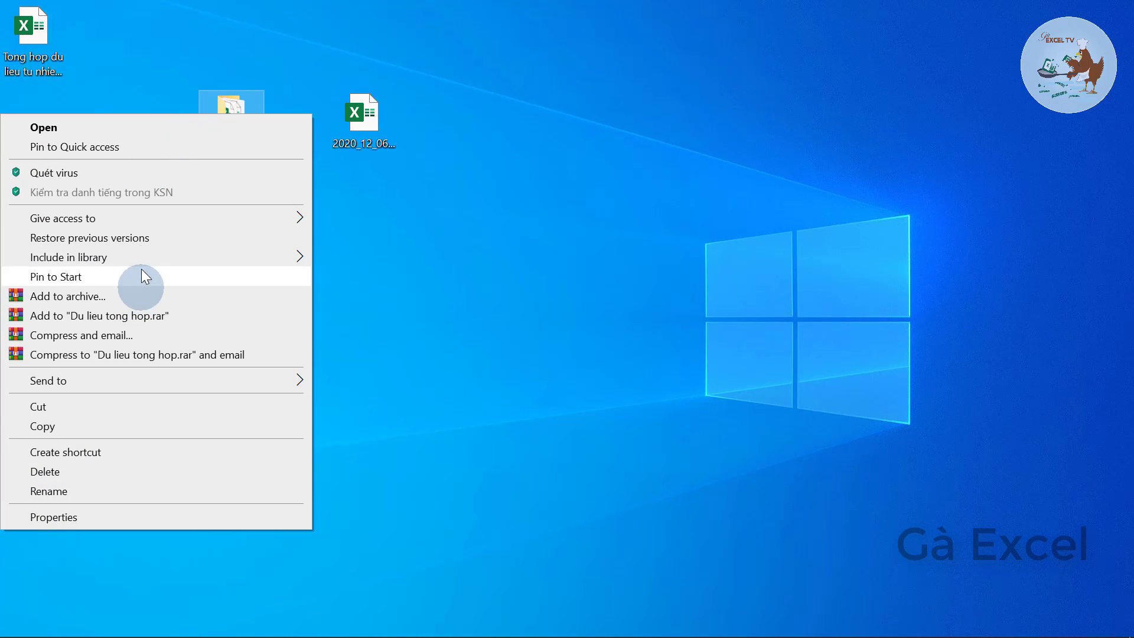
left_click(135, 408)
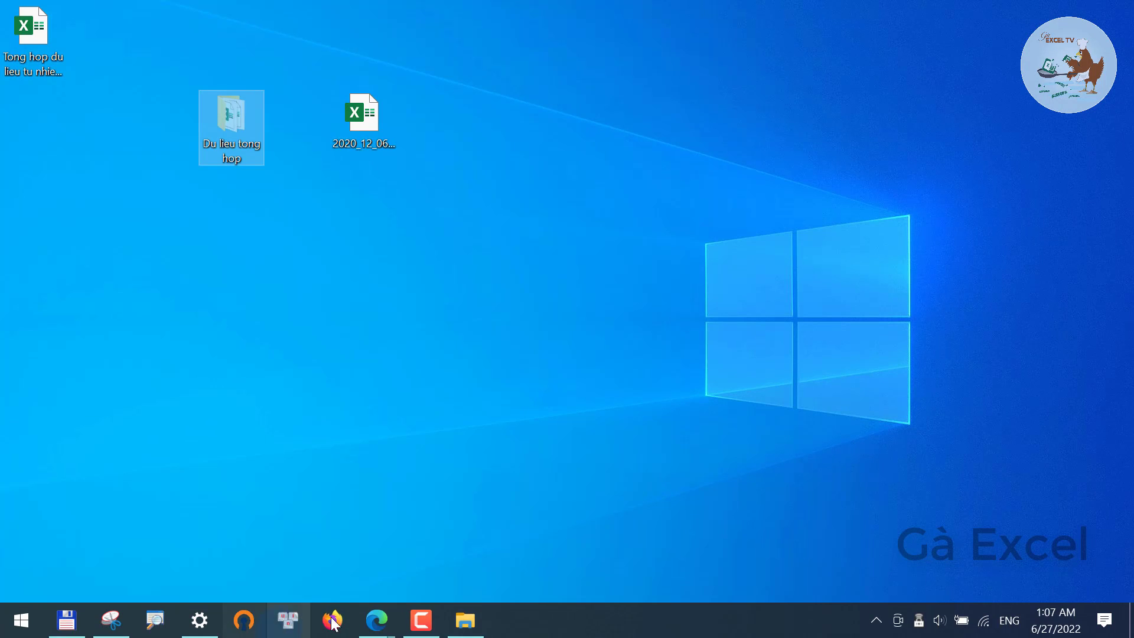
left_click(465, 620)
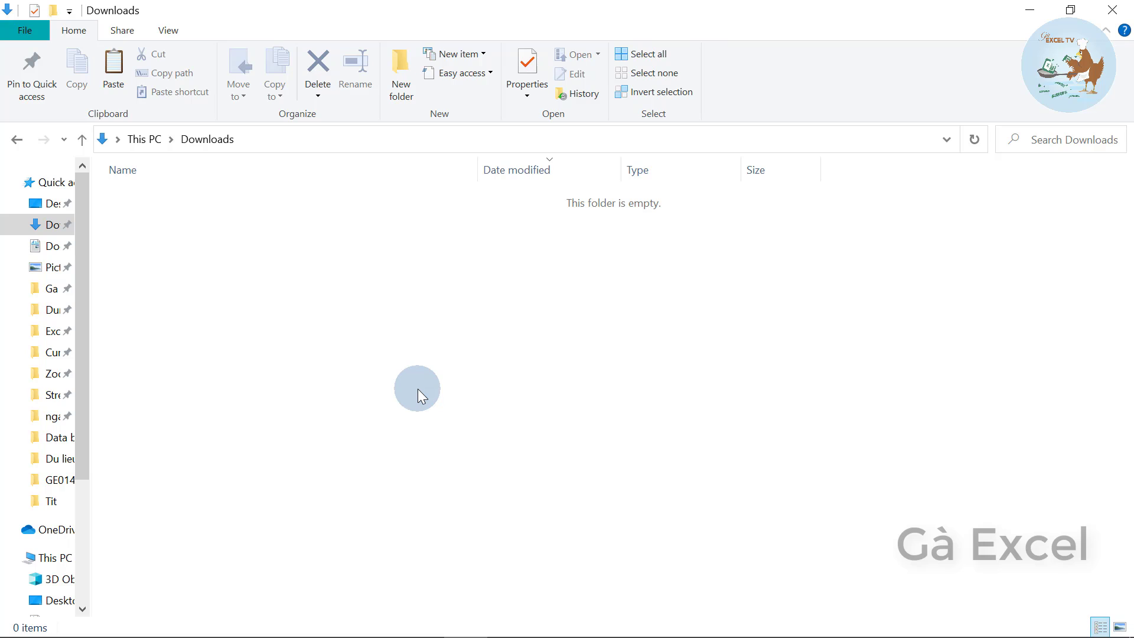
key("ctrl+v")
left_click(279, 361)
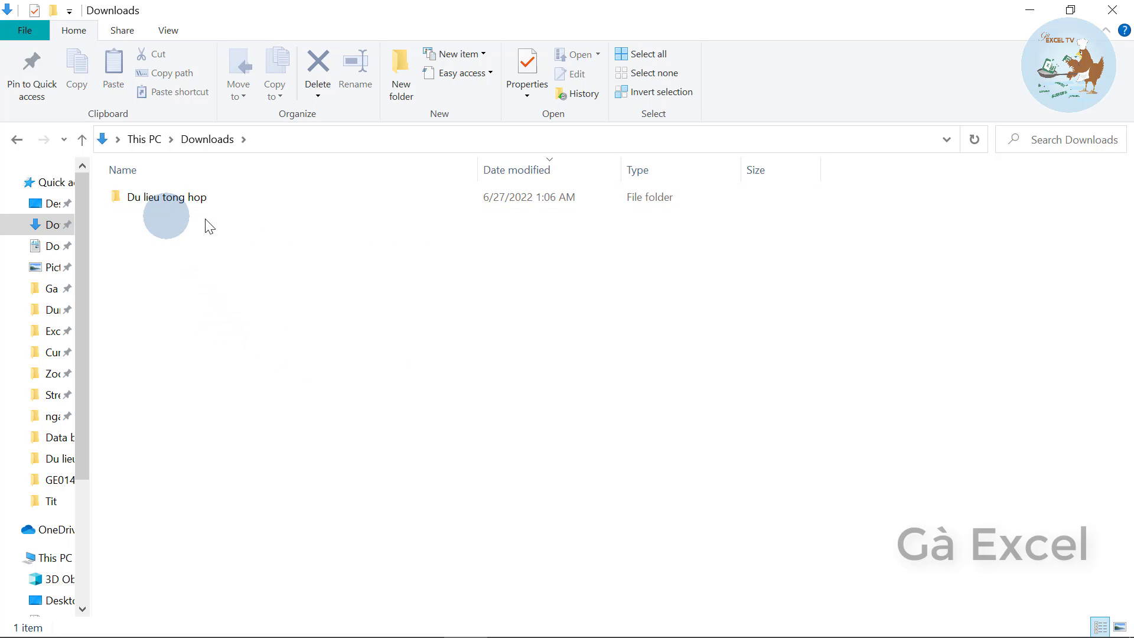
Close the Downloads window and reopen the combining workbook from the desktop.
left_click(1117, 18)
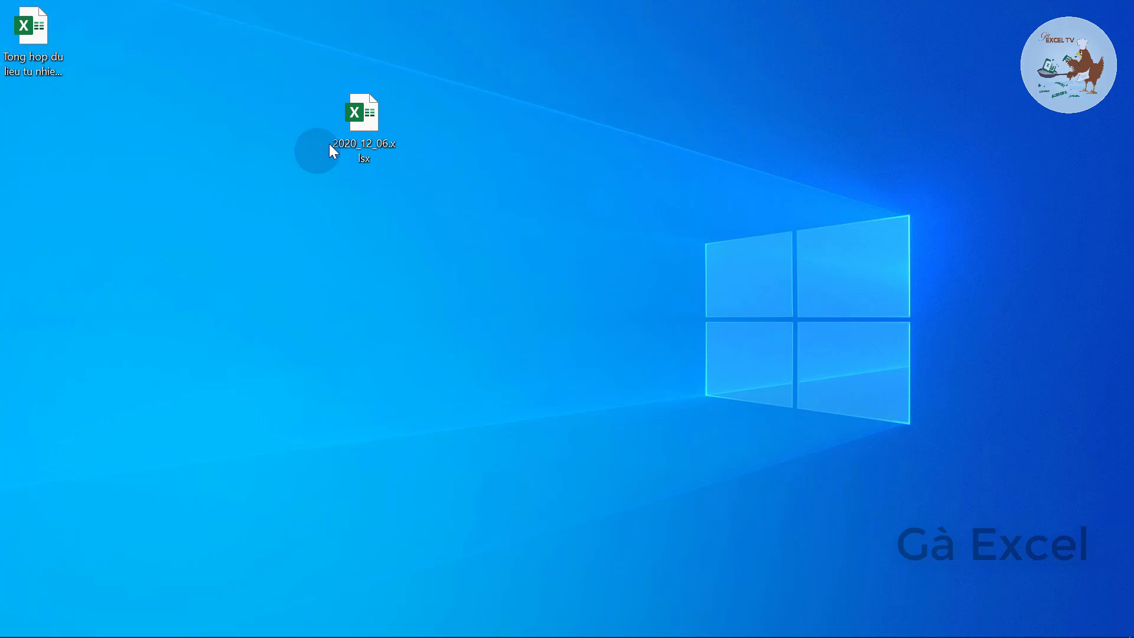
double_click(33, 36)
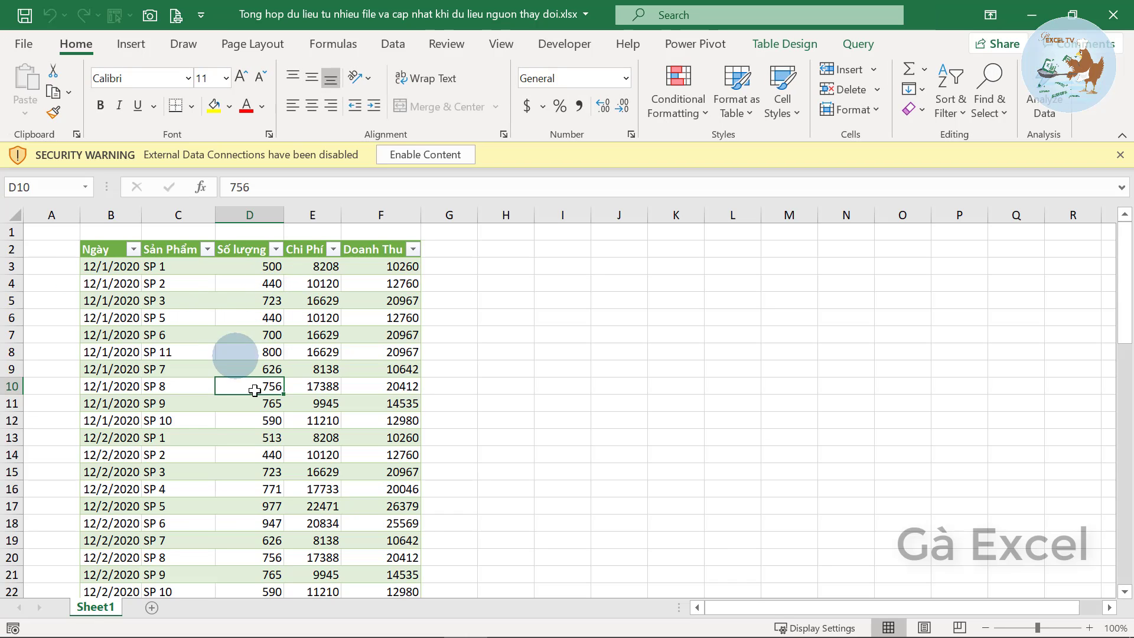
left_click(260, 401)
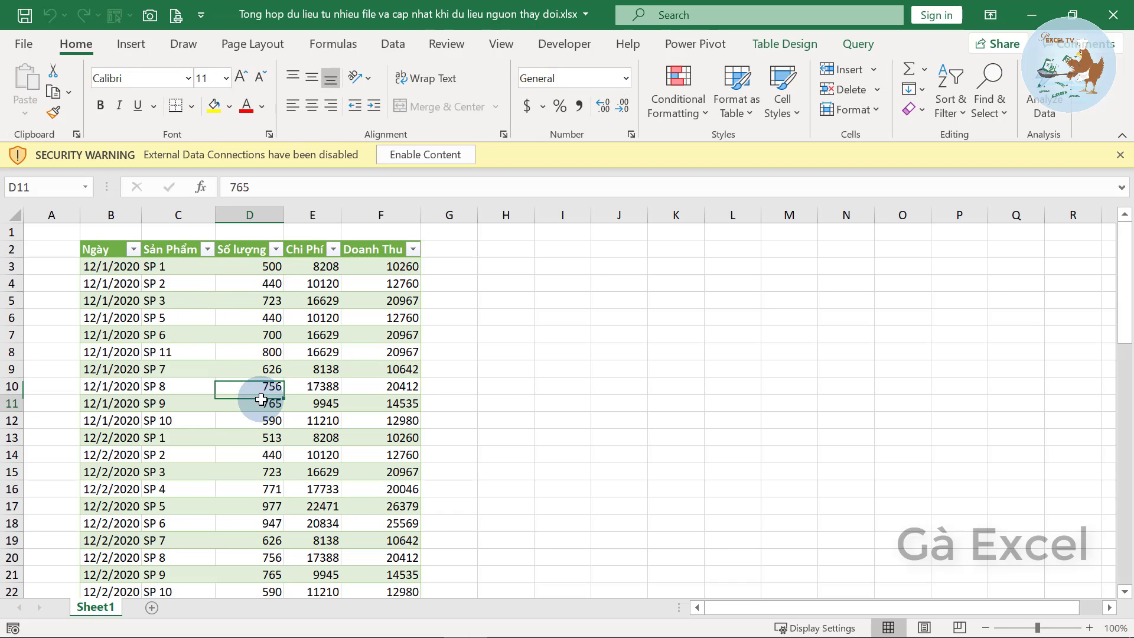
Refresh the table, allow the external connection, and dismiss the DataSource.NotFound error for the desktop folder.
right_click(256, 350)
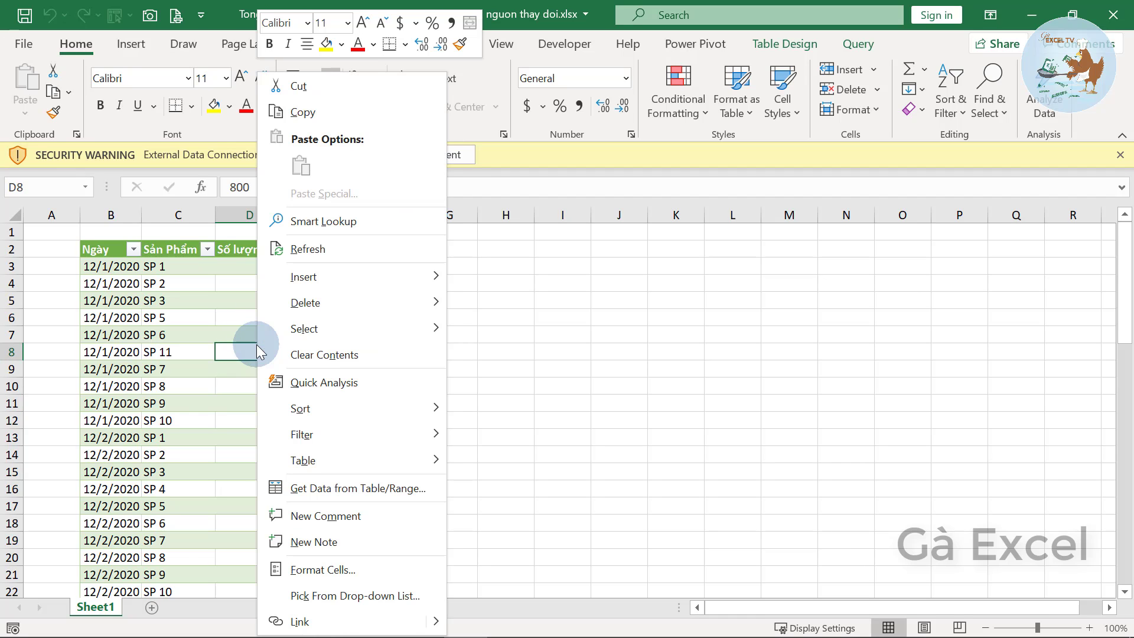
left_click(325, 252)
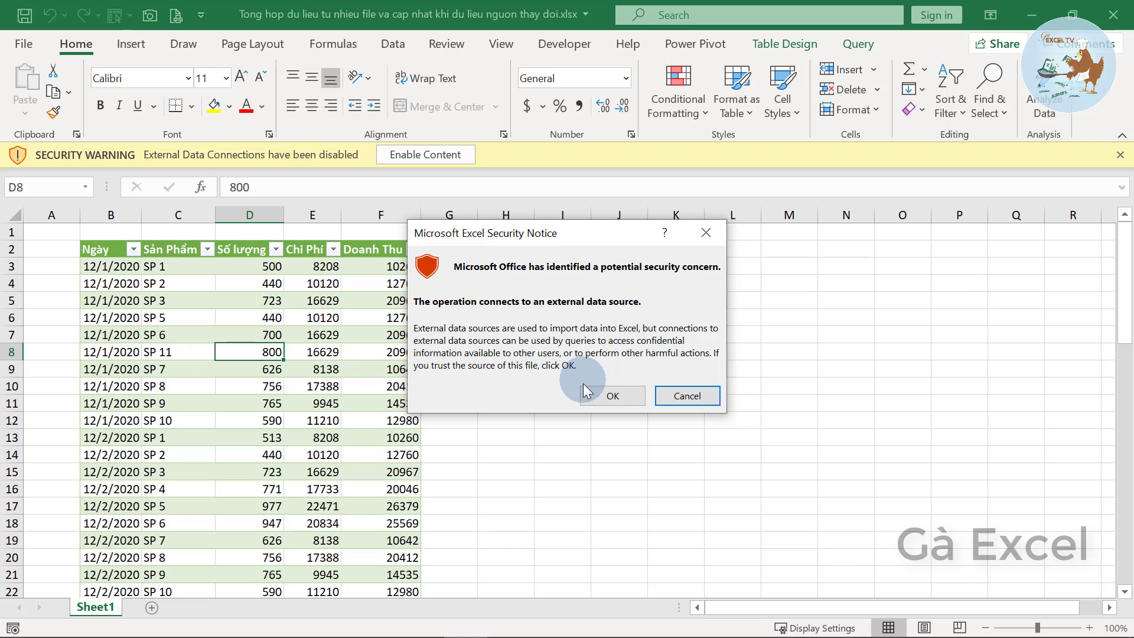
left_click(597, 403)
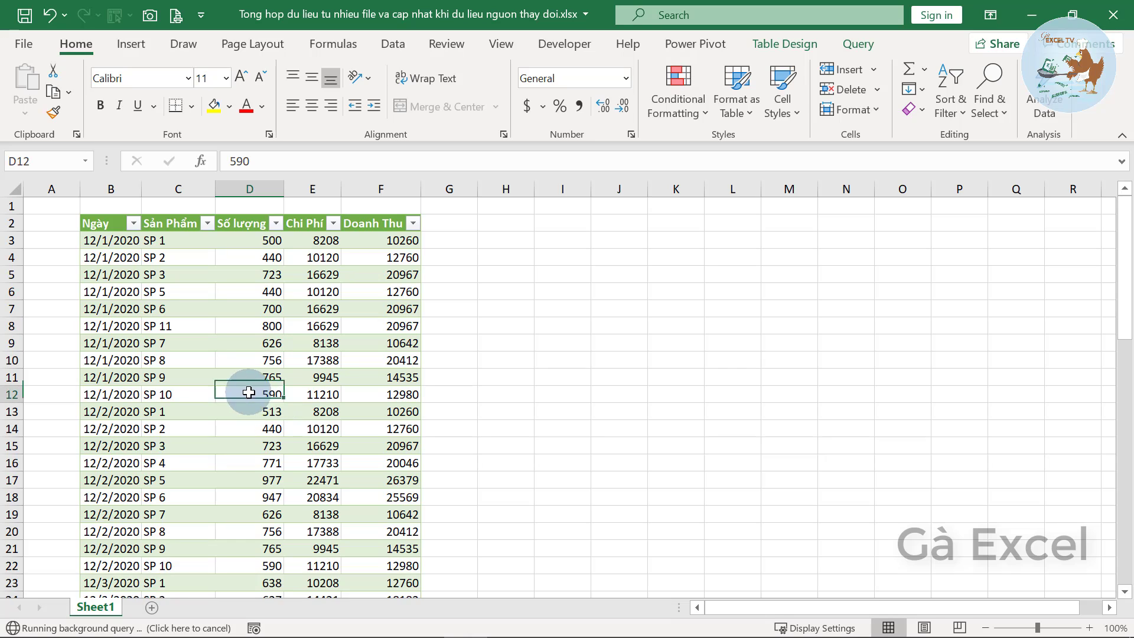
left_click(245, 360)
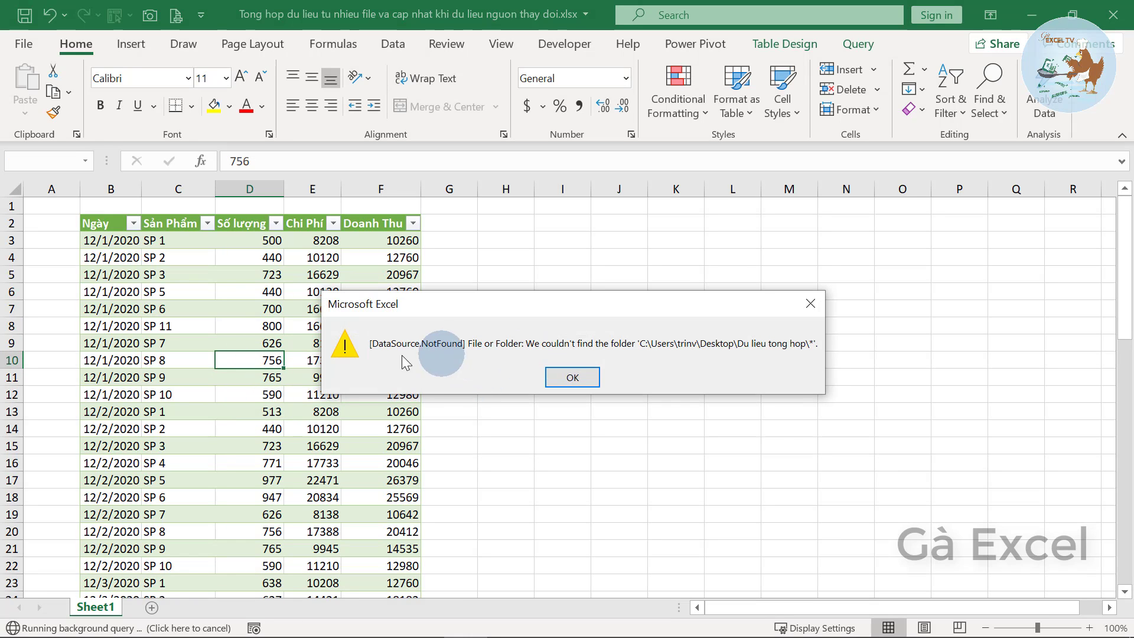
left_click(568, 379)
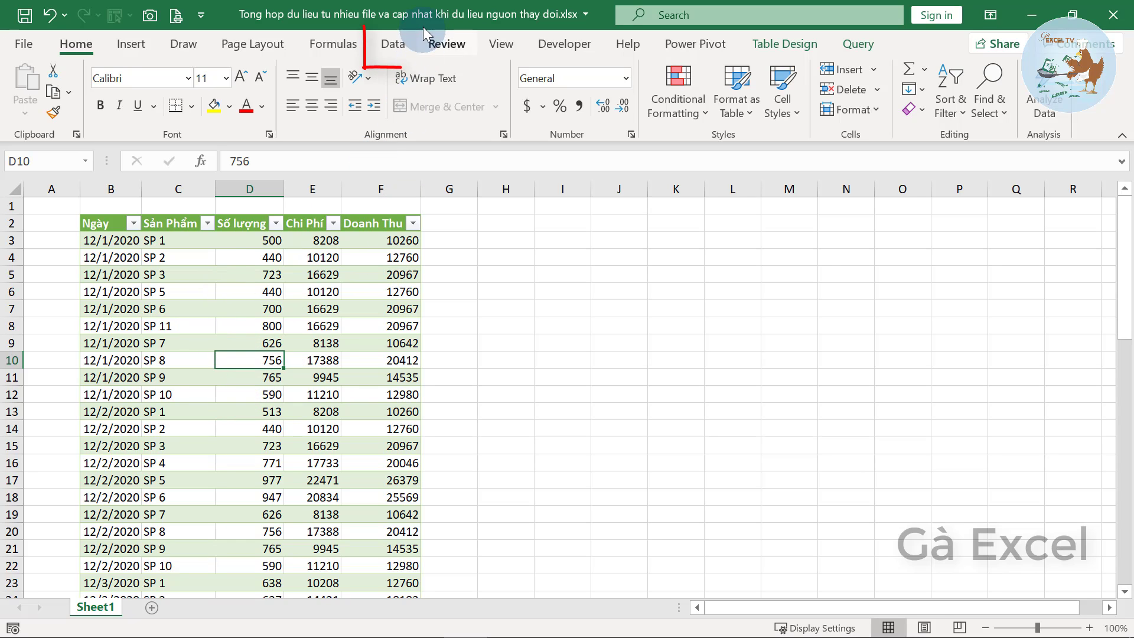
Open the Tong Hop query in Power Query Editor and set parameters to Always allow.
left_click(390, 43)
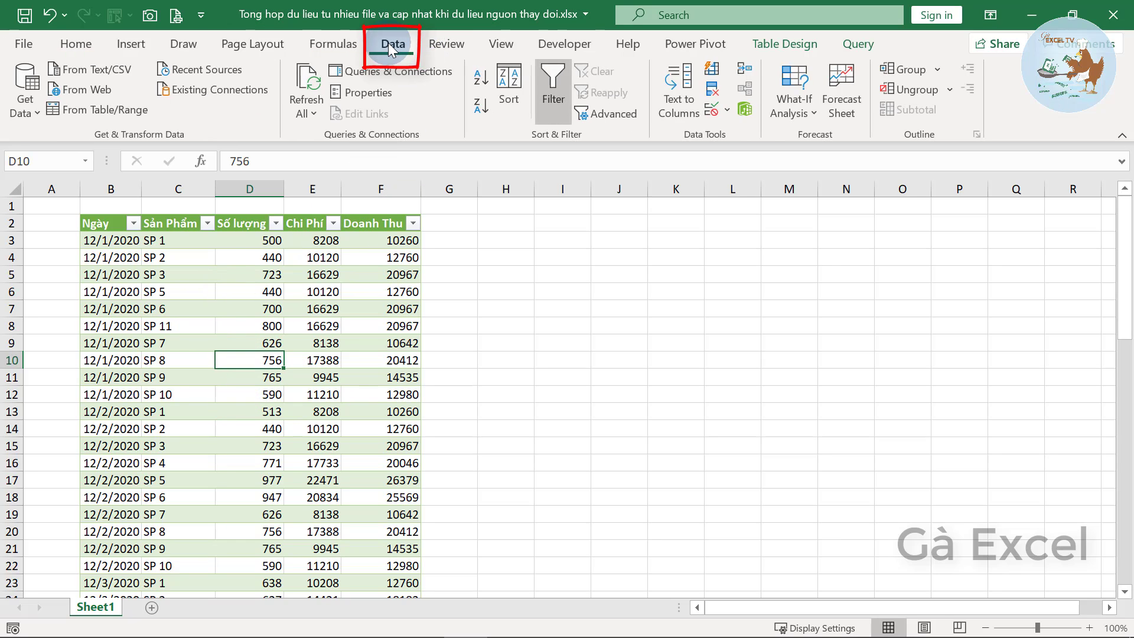
left_click(395, 75)
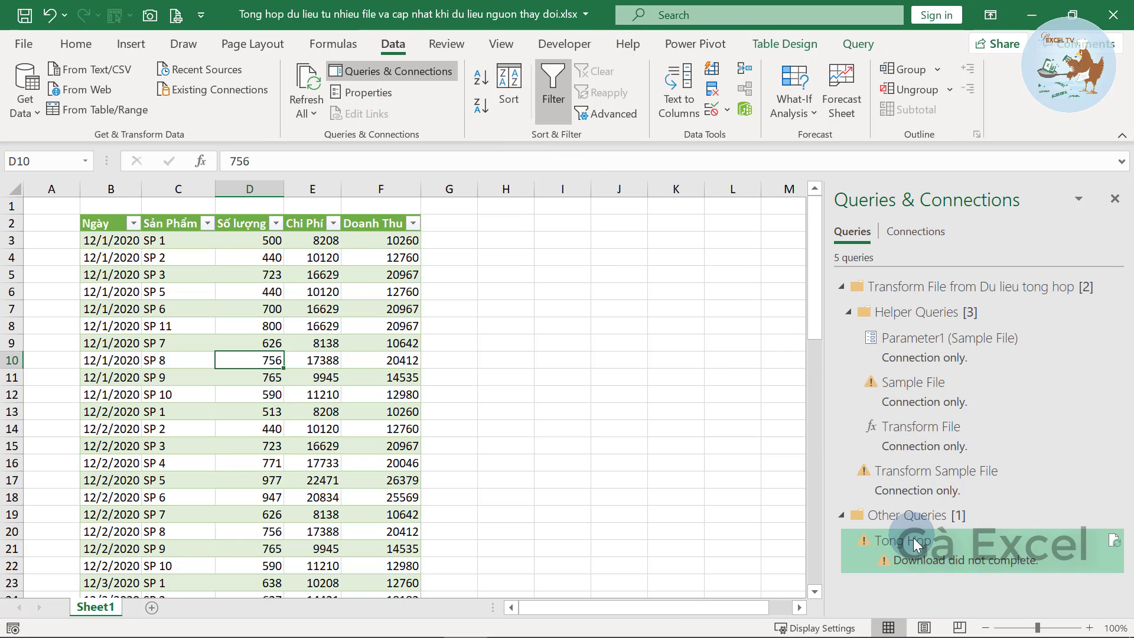
double_click(943, 549)
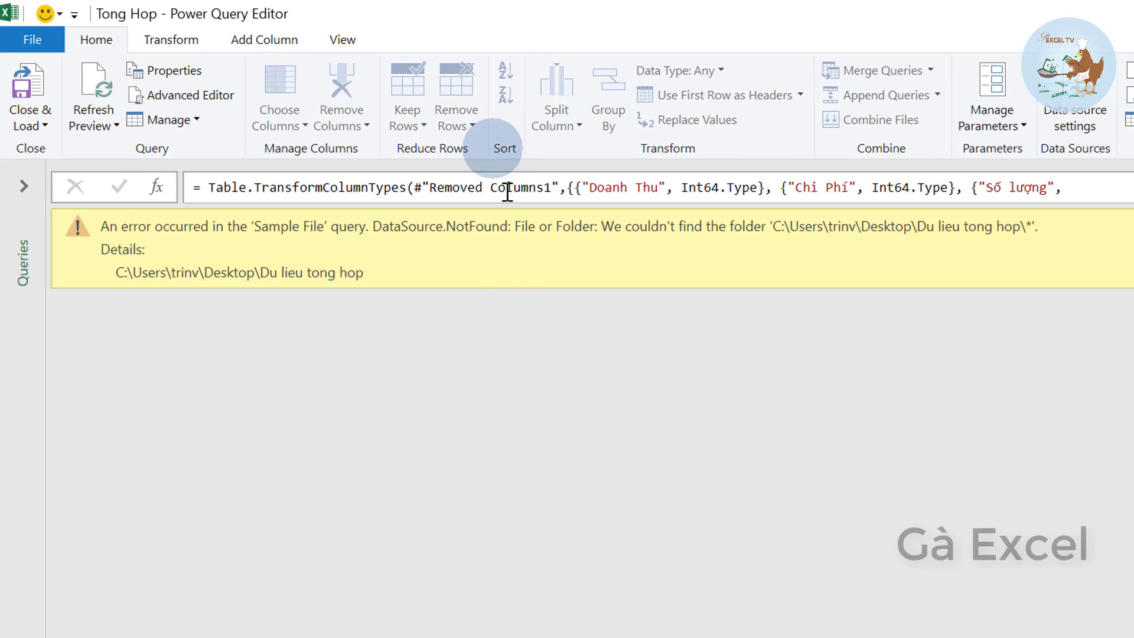
left_click(343, 40)
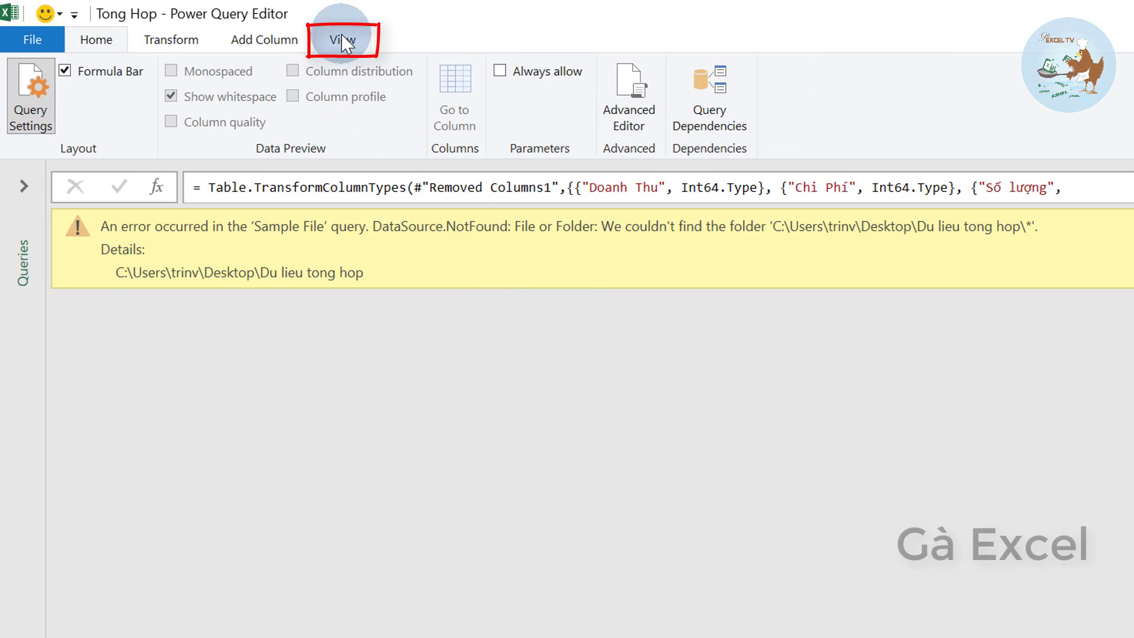
left_click(548, 71)
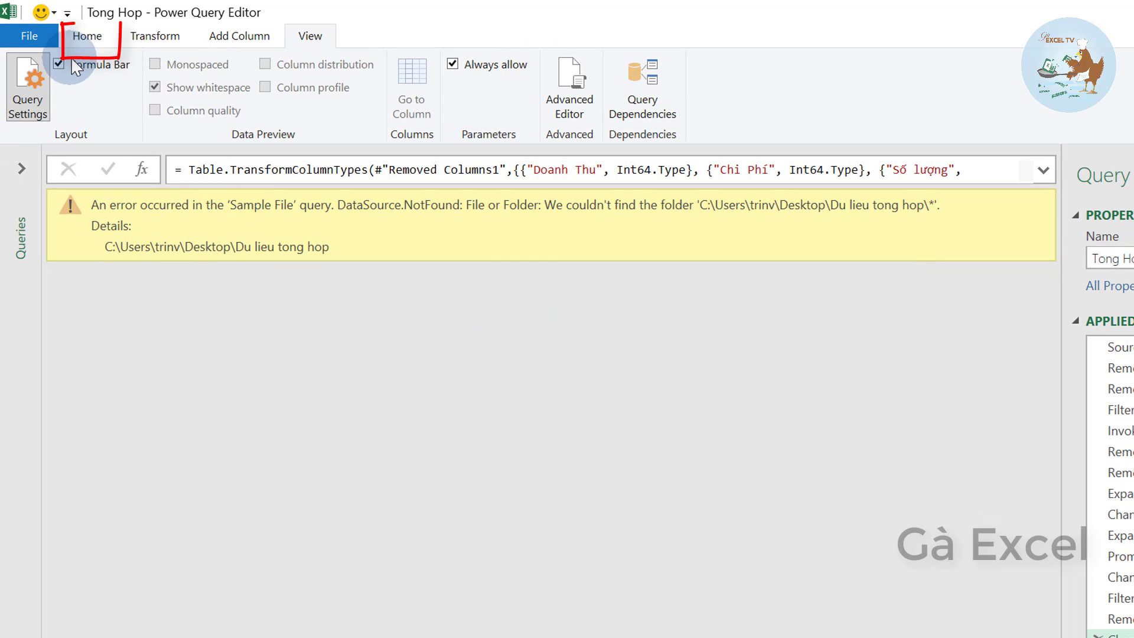
left_click(89, 37)
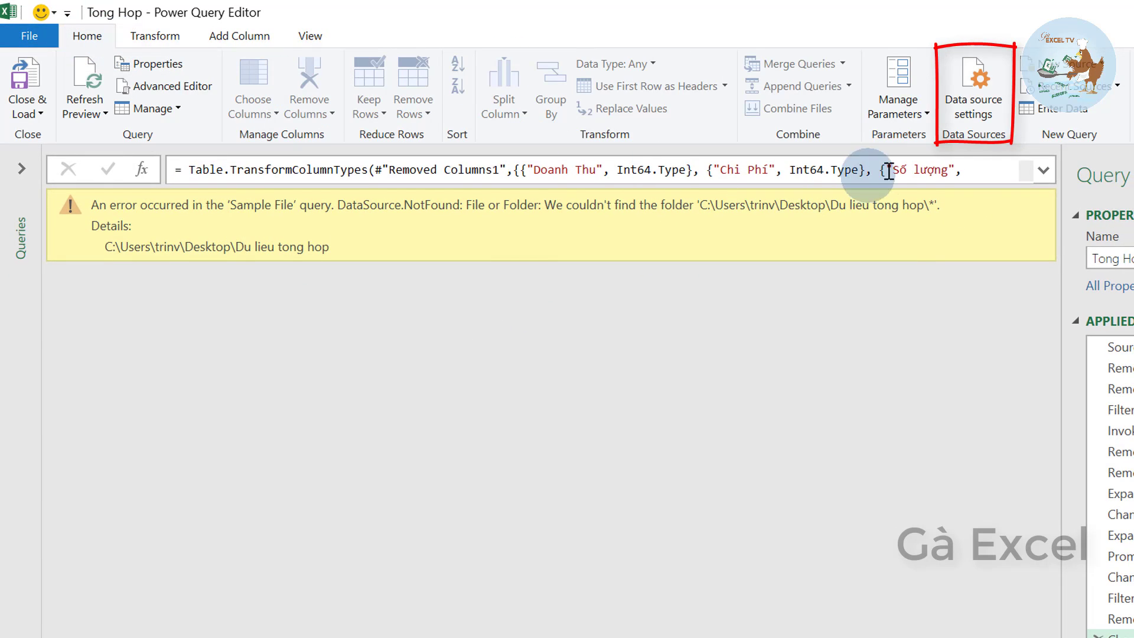
In Data source settings, choose Change Source for the desktop Du lieu tong hop folder.
left_click(980, 72)
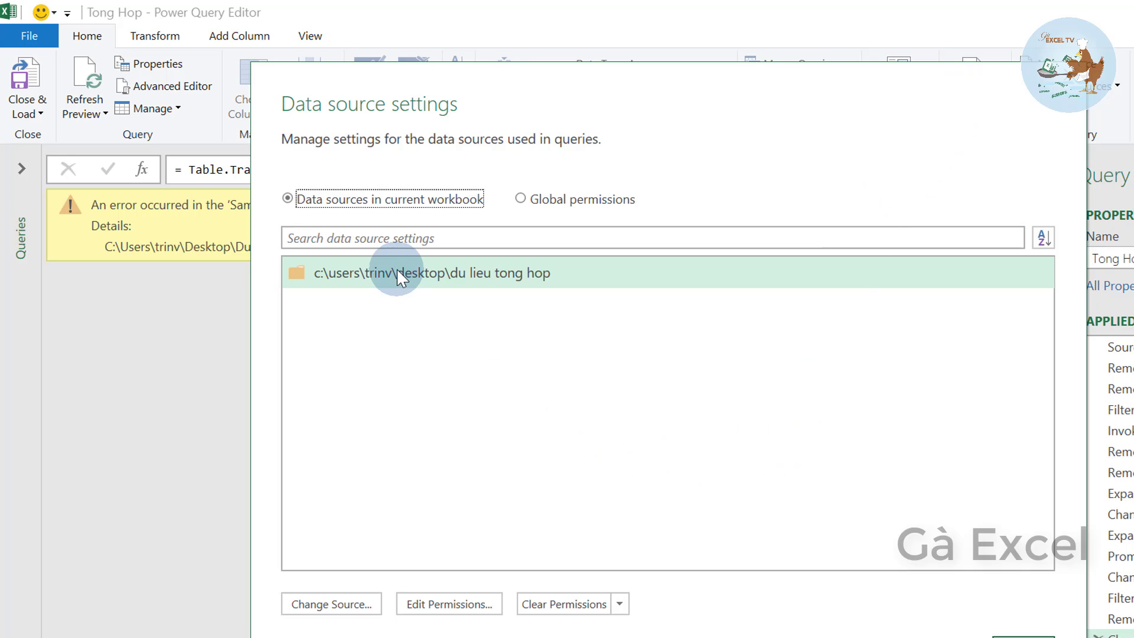
left_click(408, 284)
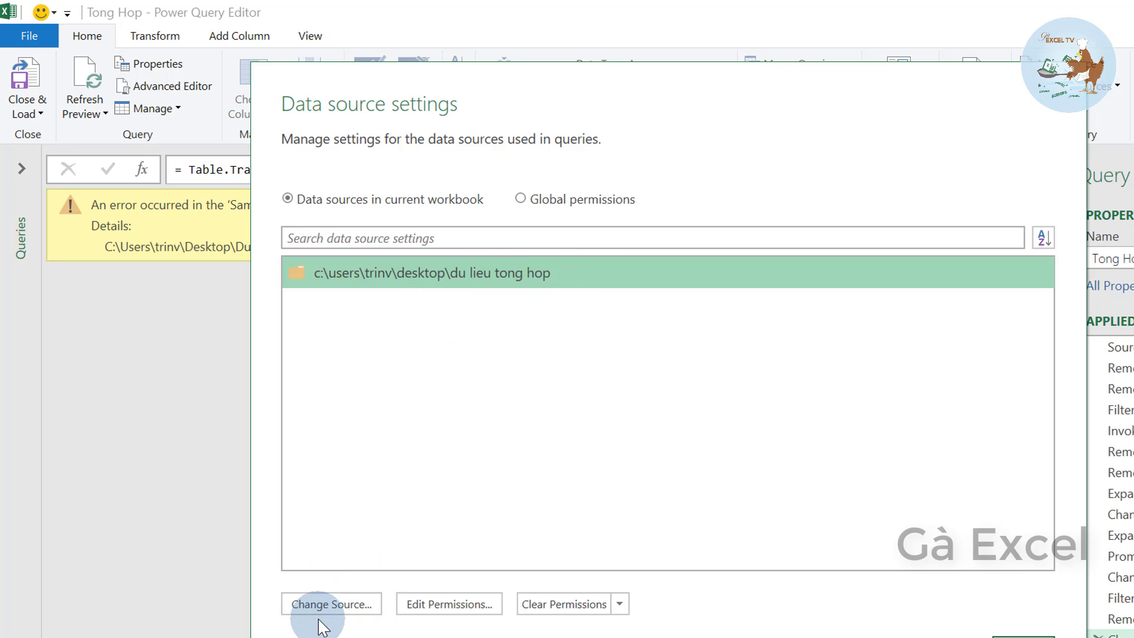
left_click(330, 604)
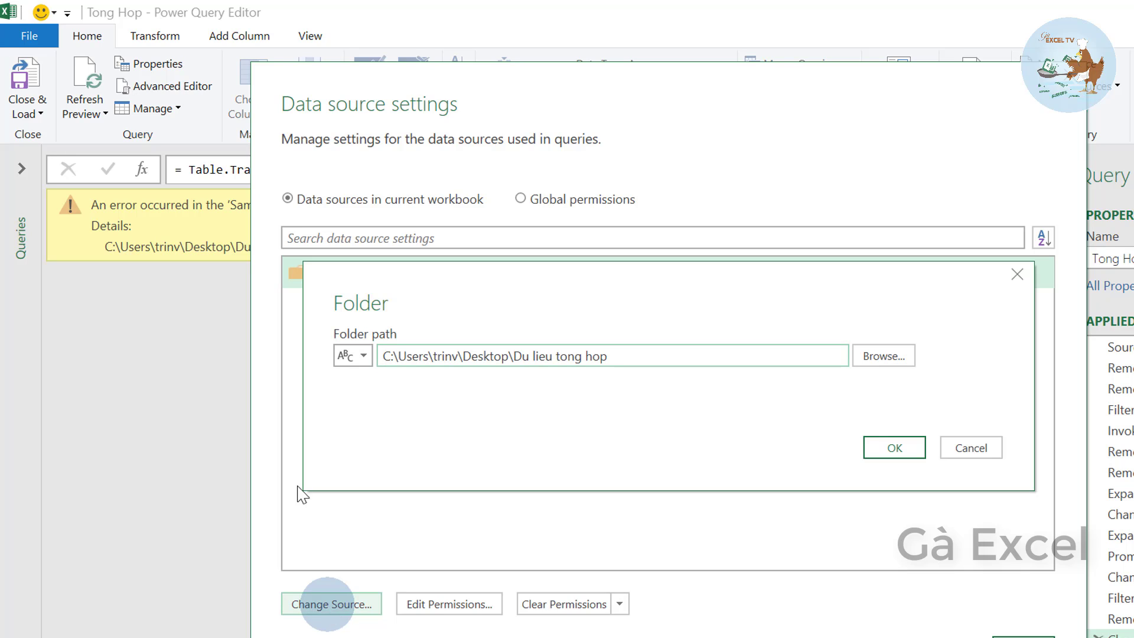
left_click(363, 356)
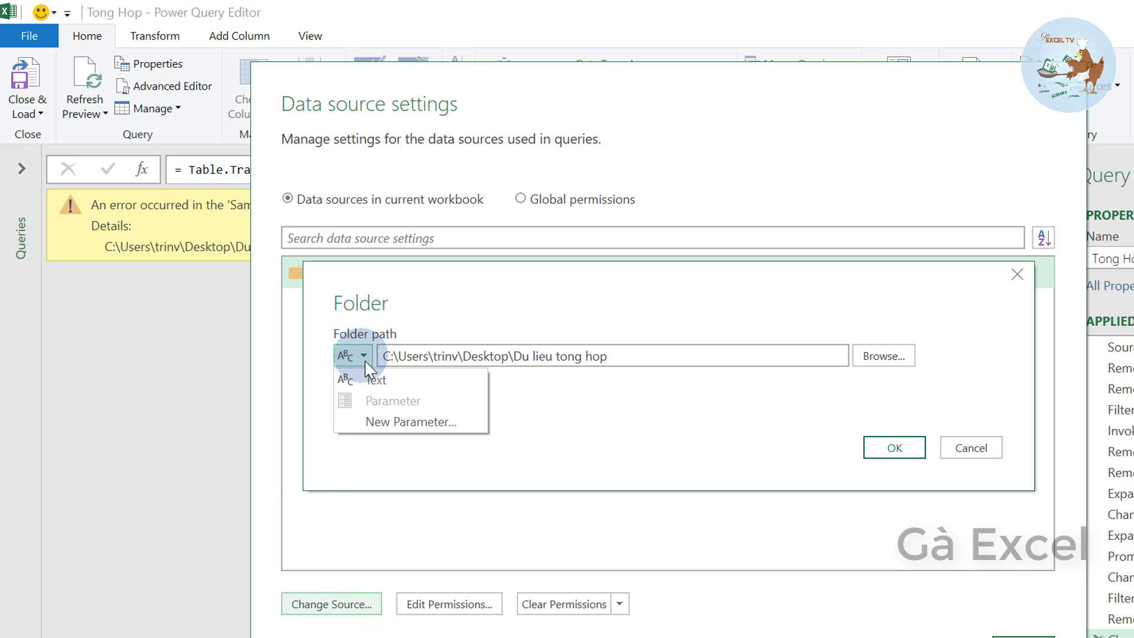
left_click(401, 422)
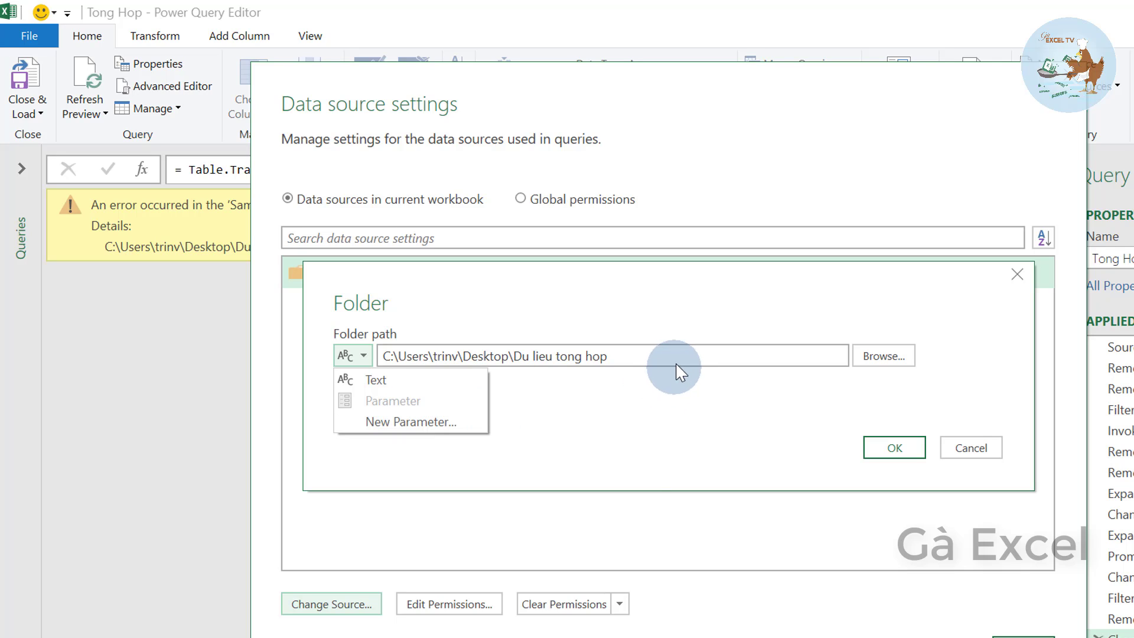
Copy the existing folder path and create a new parameter for it.
left_click(706, 357)
left_click_drag(705, 357, 347, 339)
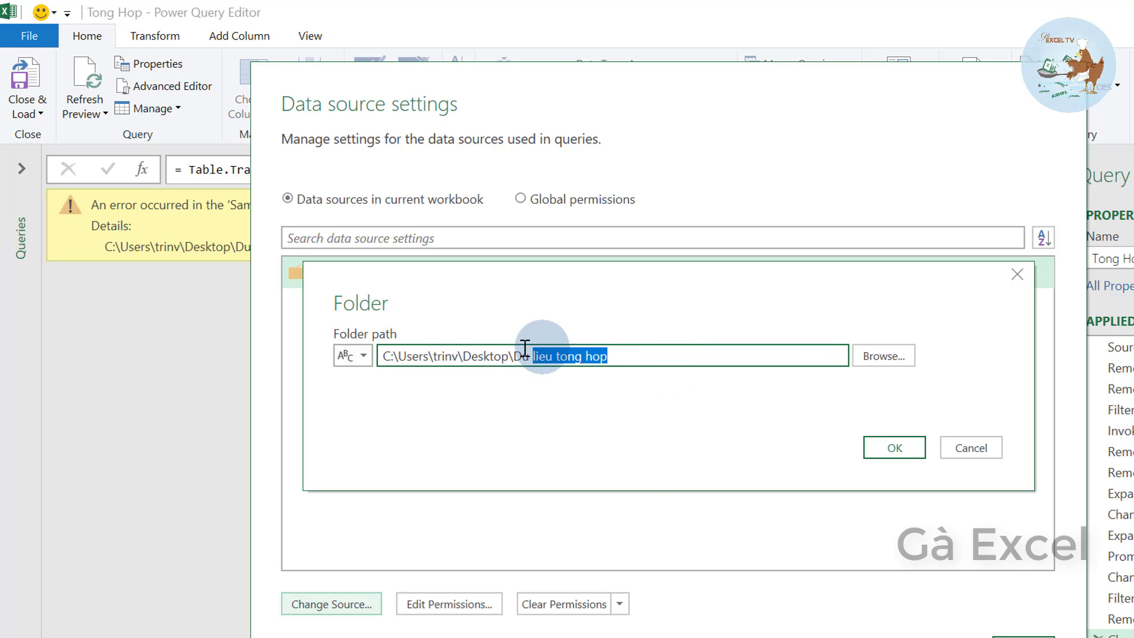
right_click(458, 356)
left_click(387, 414)
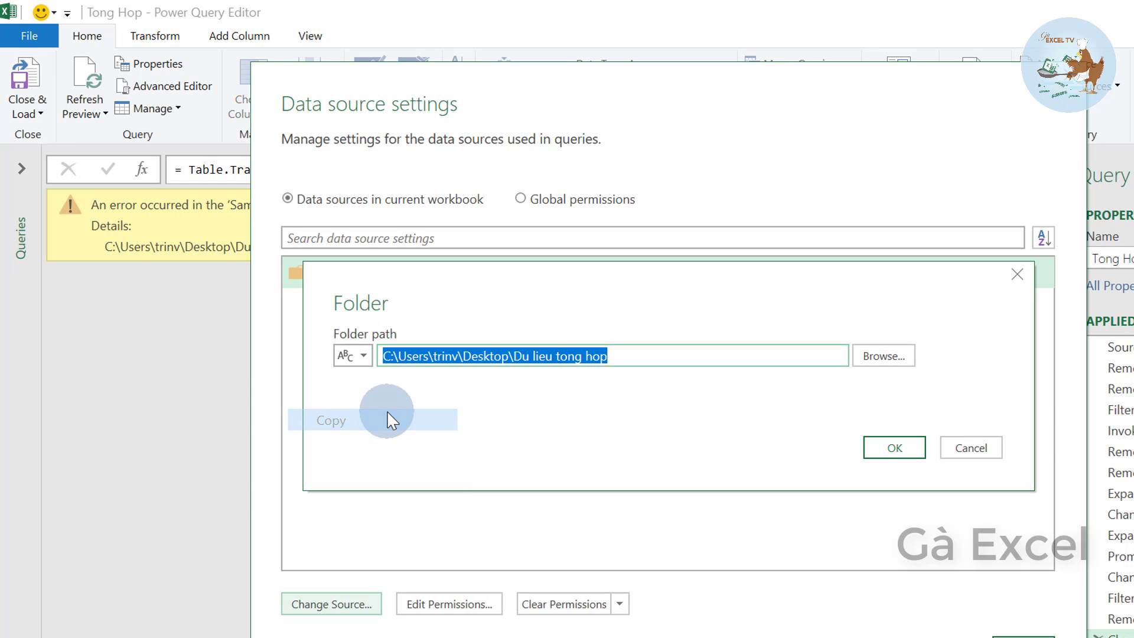
left_click(368, 356)
left_click(405, 416)
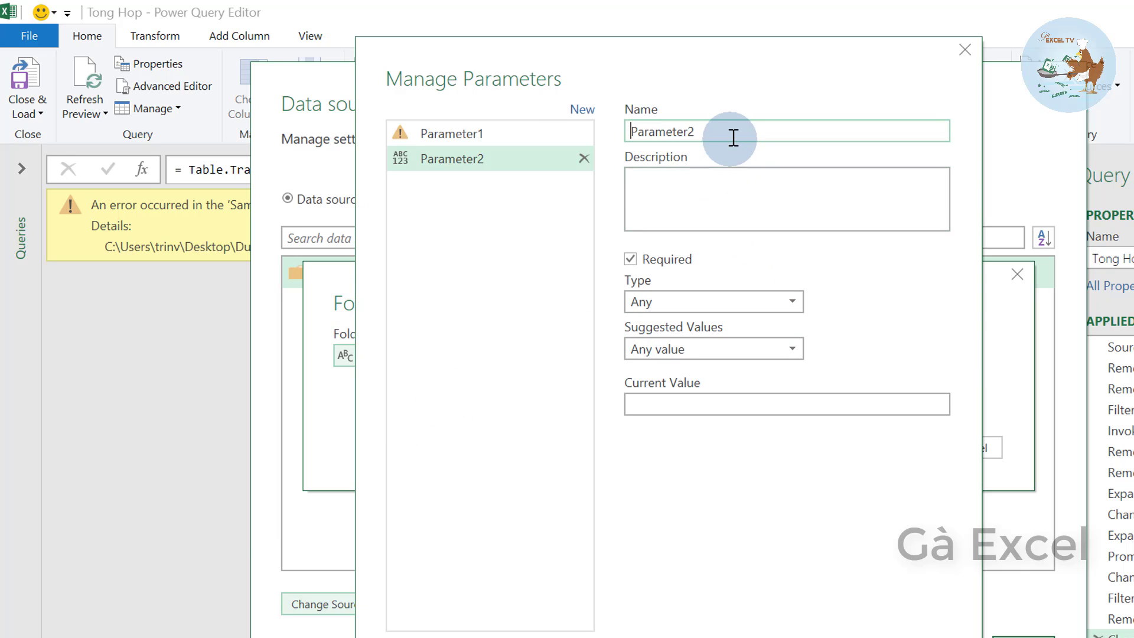
Save a new parameter named Source with the desktop Du lieu tong hop path as its current value.
double_click(731, 131)
left_click(807, 214)
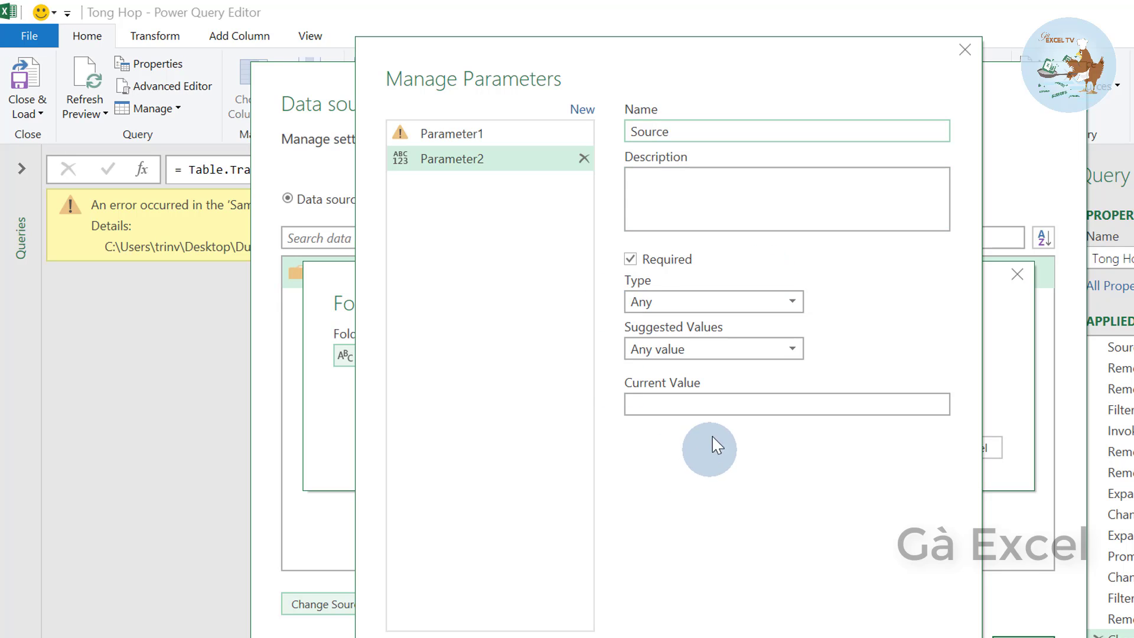
left_click(712, 407)
type("C:\\Users\\trinv\\Desktop\\Du lieu tong hop")
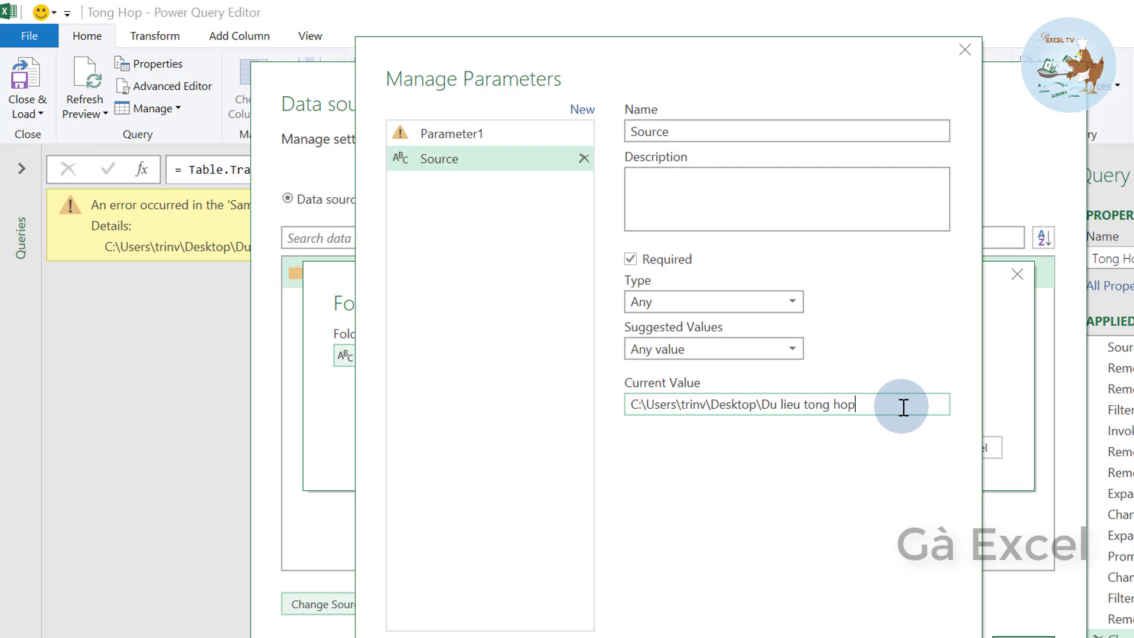
left_click_drag(903, 407, 582, 388)
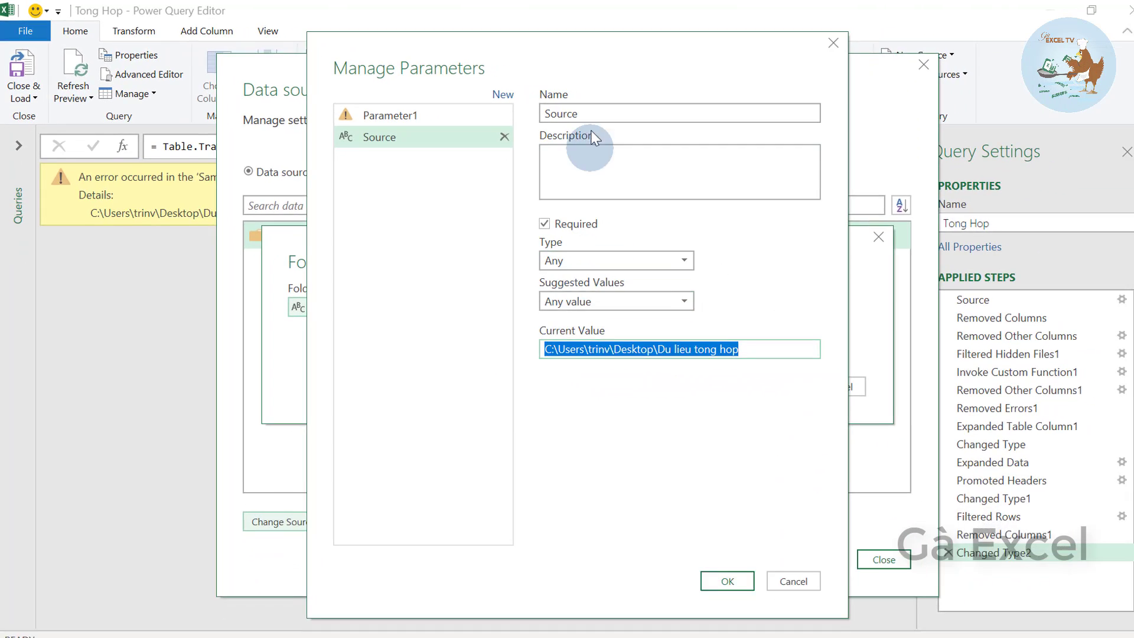
left_click(585, 113)
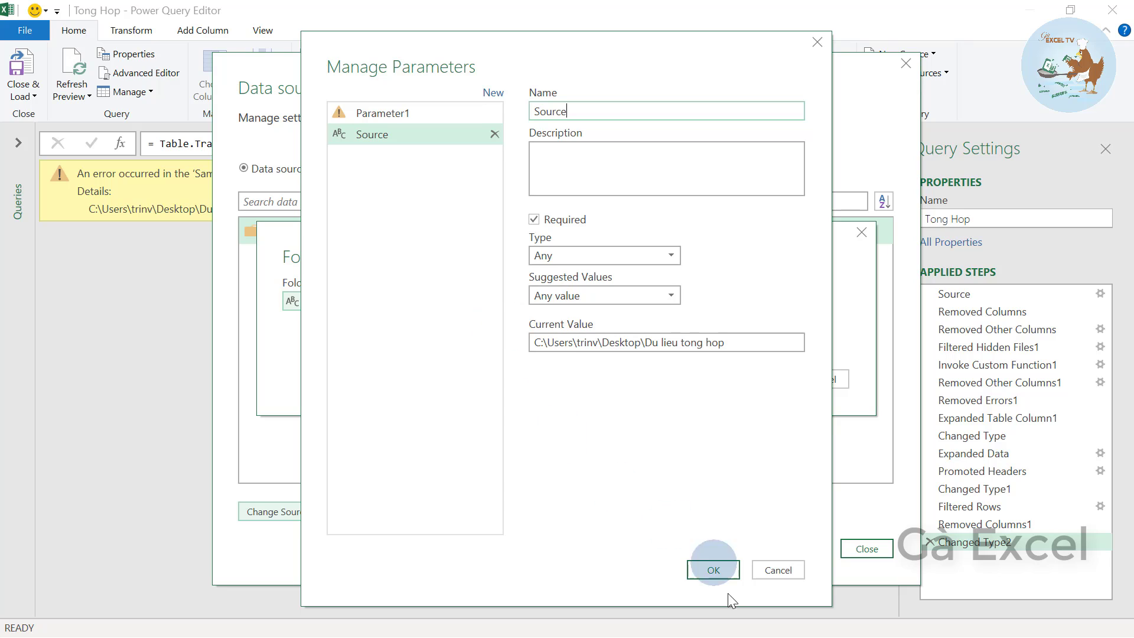
left_click(712, 570)
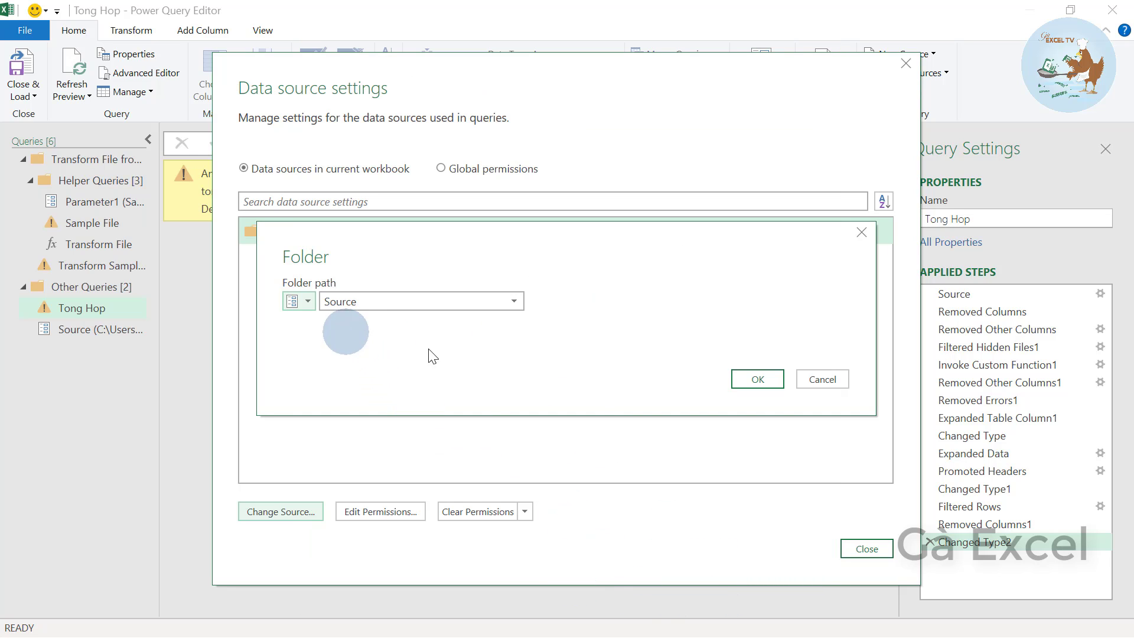
Point the folder source at the Source parameter, close Data source settings, and select the Source query's value.
left_click(758, 379)
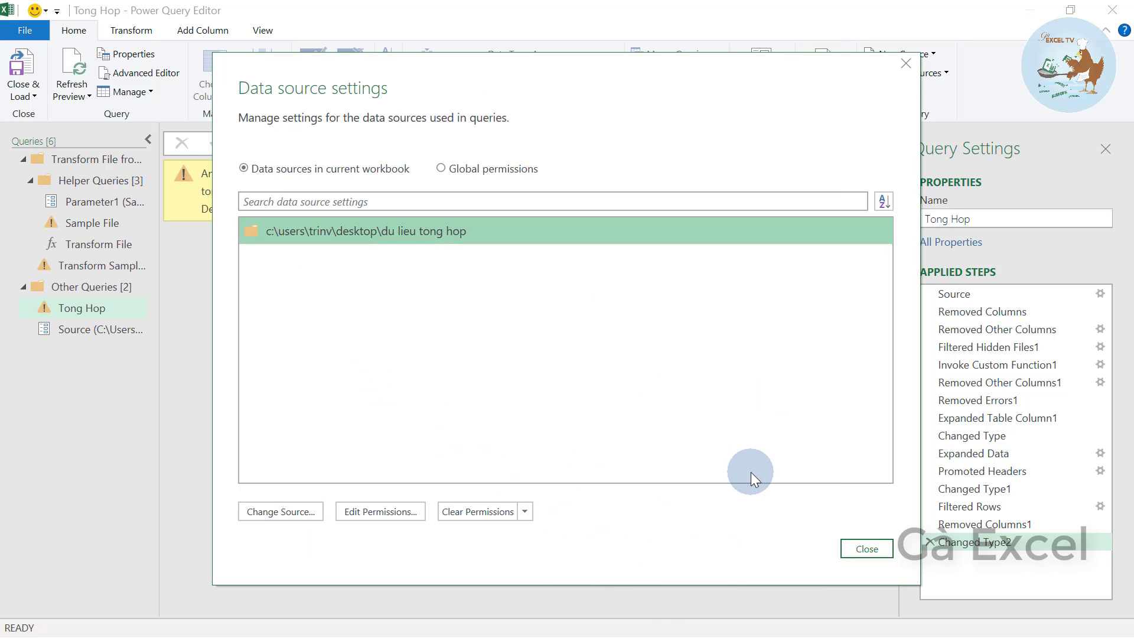
left_click(885, 549)
left_click(87, 331)
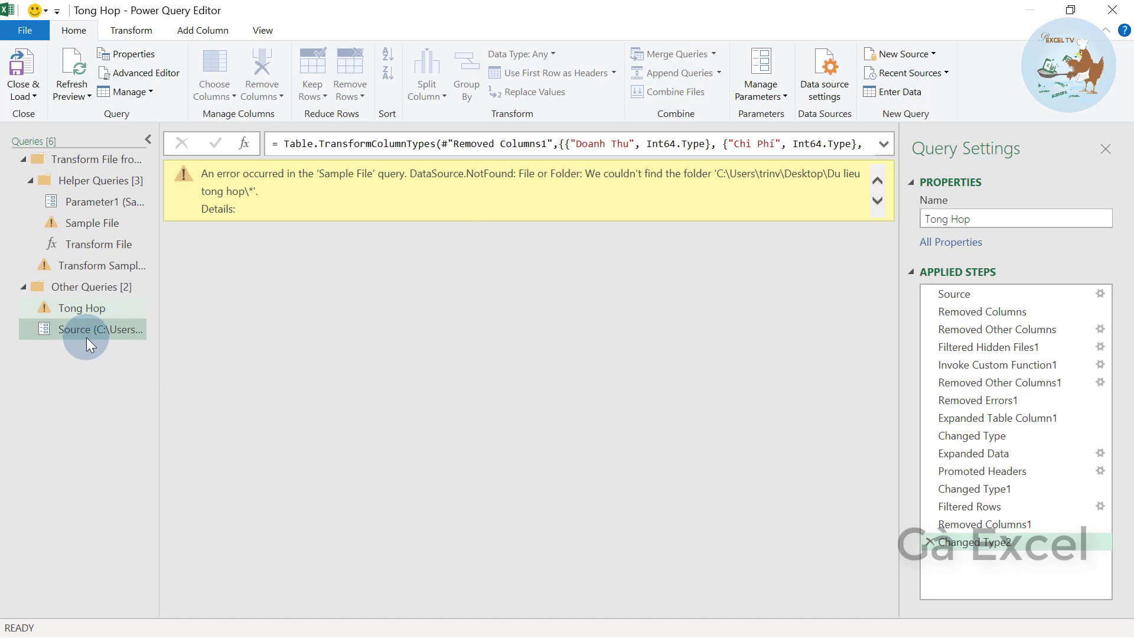
left_click(223, 256)
left_click(182, 174)
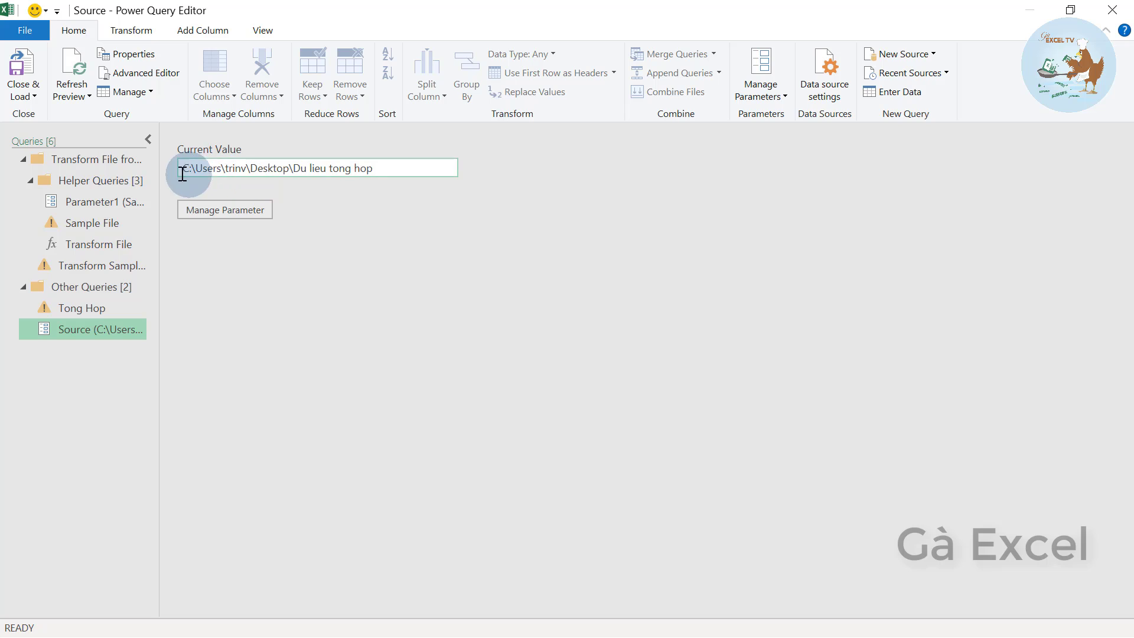
triple_click(410, 192)
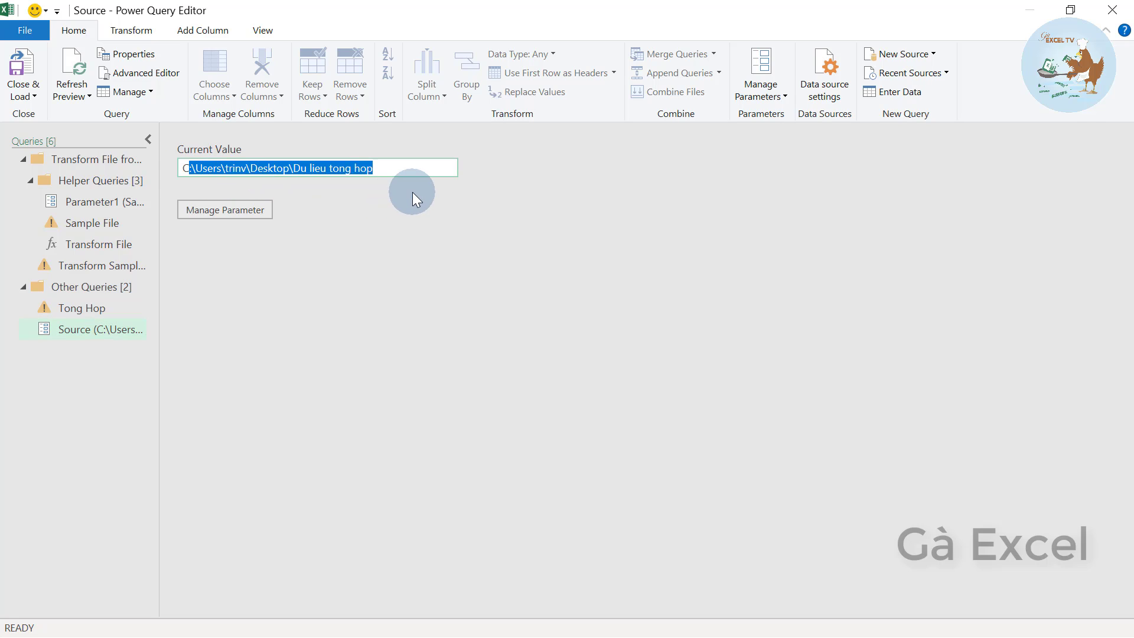
left_click(362, 169)
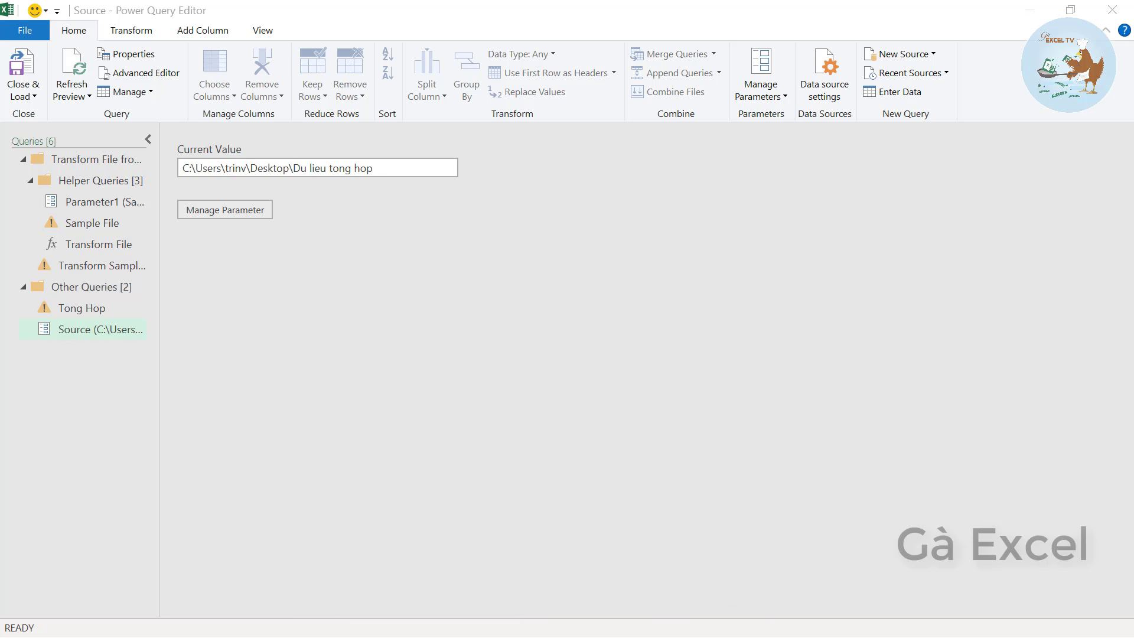
Copy the full path of Downloads\Du lieu tong hop from Explorer's address bar, then minimize Explorer.
key("super+e")
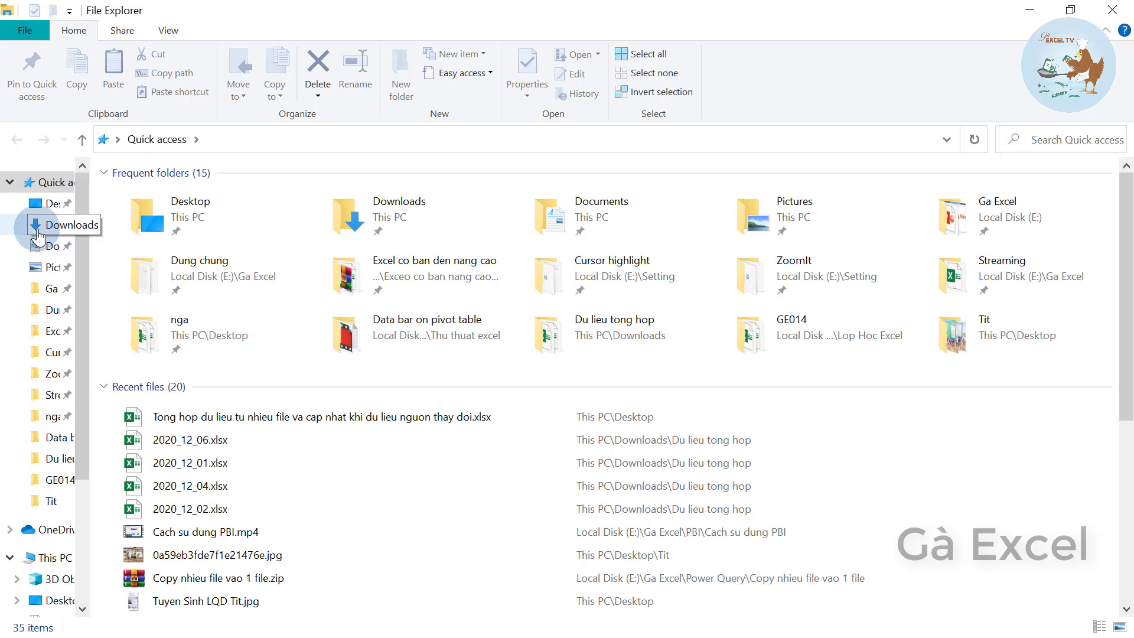
left_click(37, 233)
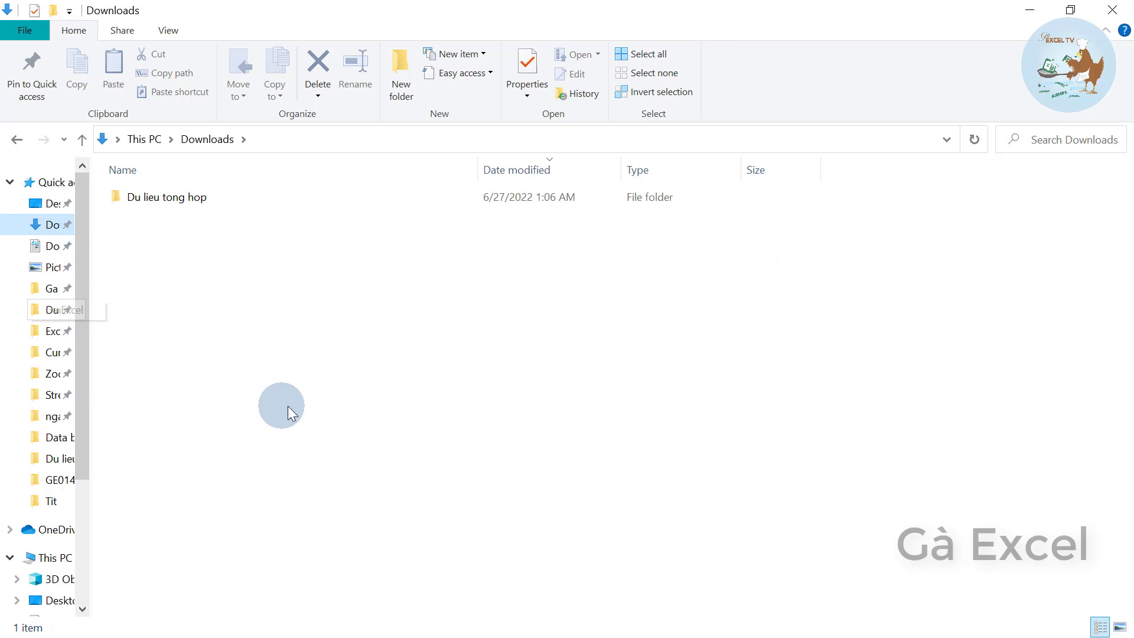
mouse_move(166, 196)
double_click(158, 199)
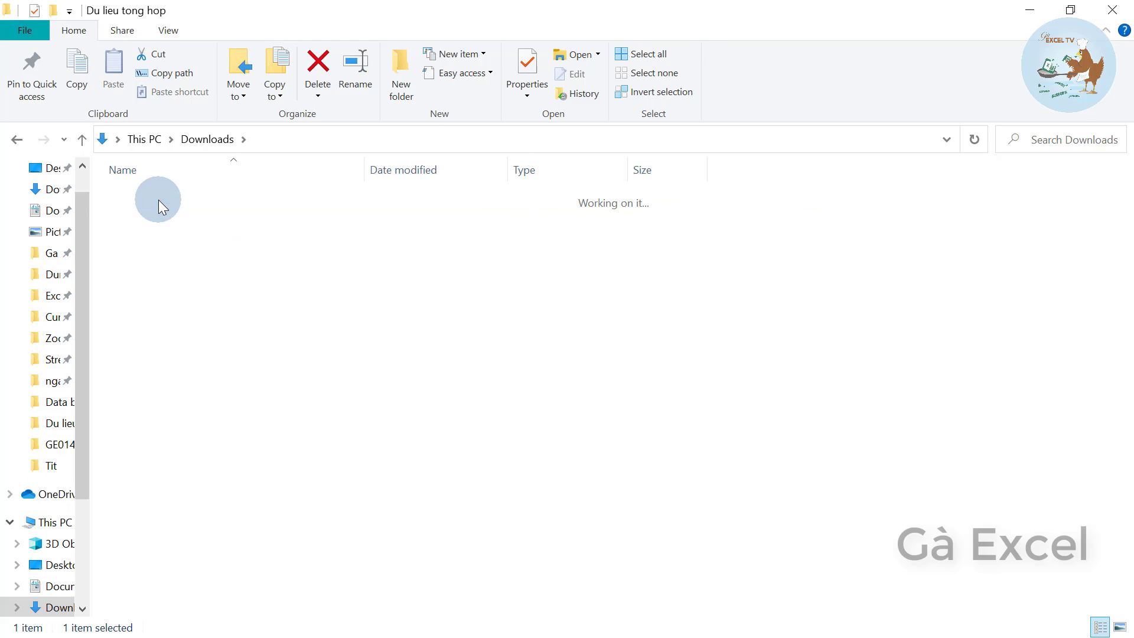
left_click(349, 141)
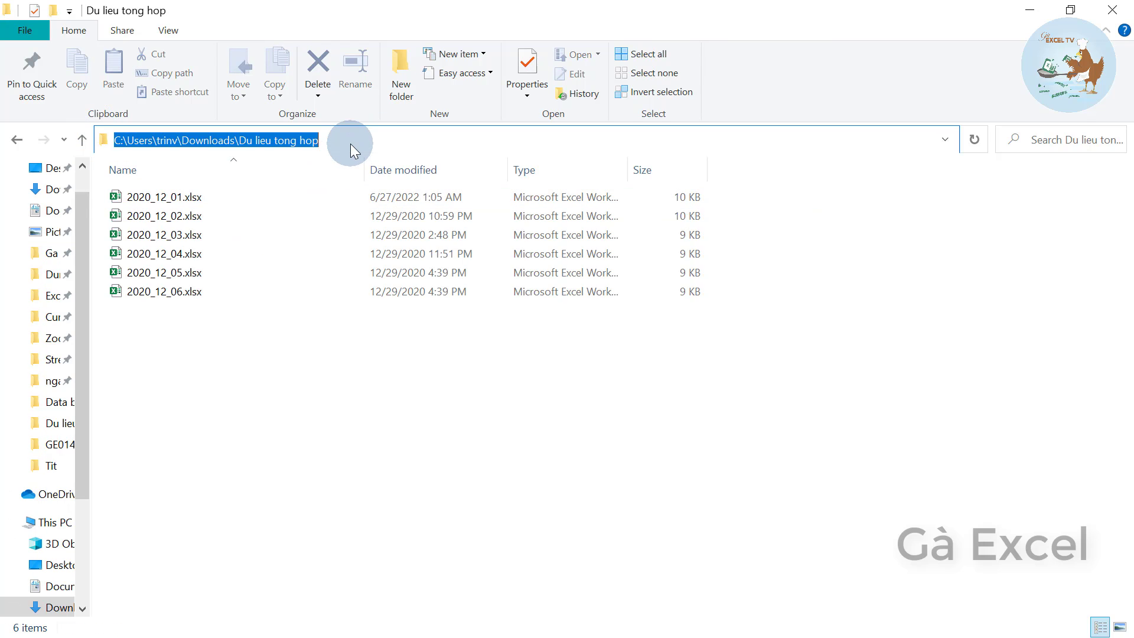
right_click(258, 137)
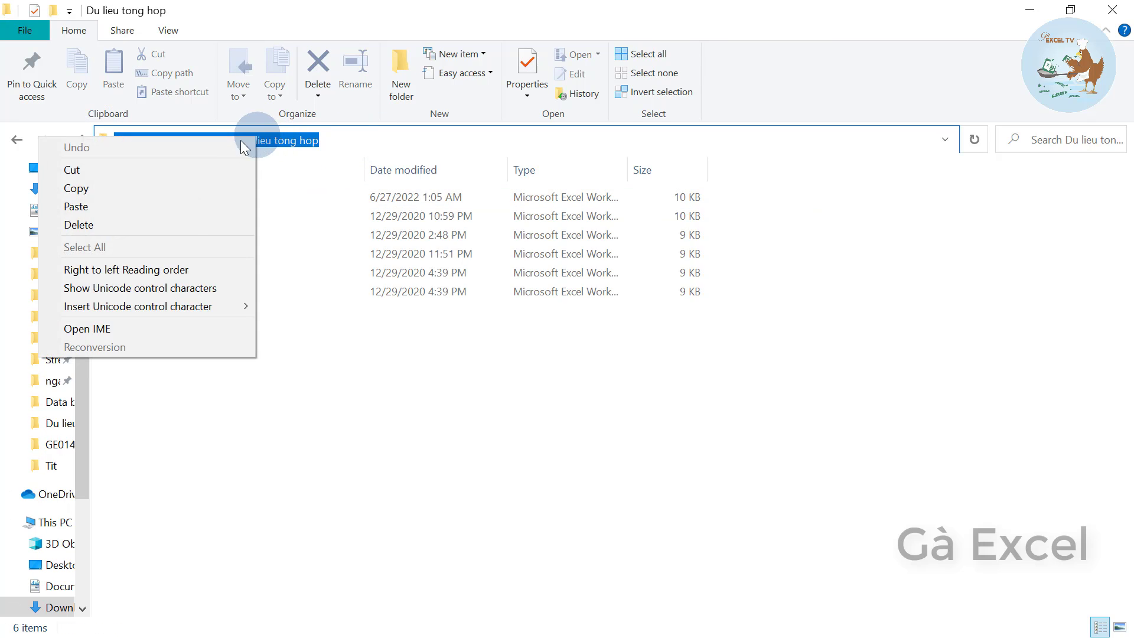
left_click(214, 182)
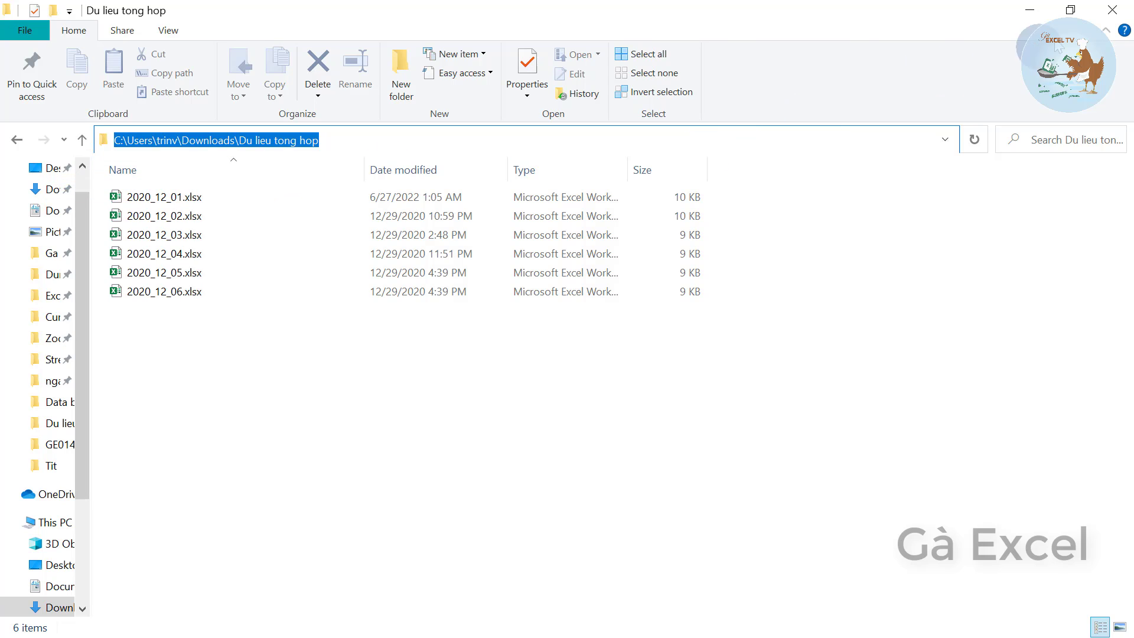
left_click(1030, 10)
left_click(305, 319)
Replace the Source parameter's current value with the pasted Downloads Du lieu tong hop path and refresh previews.
left_click(129, 356)
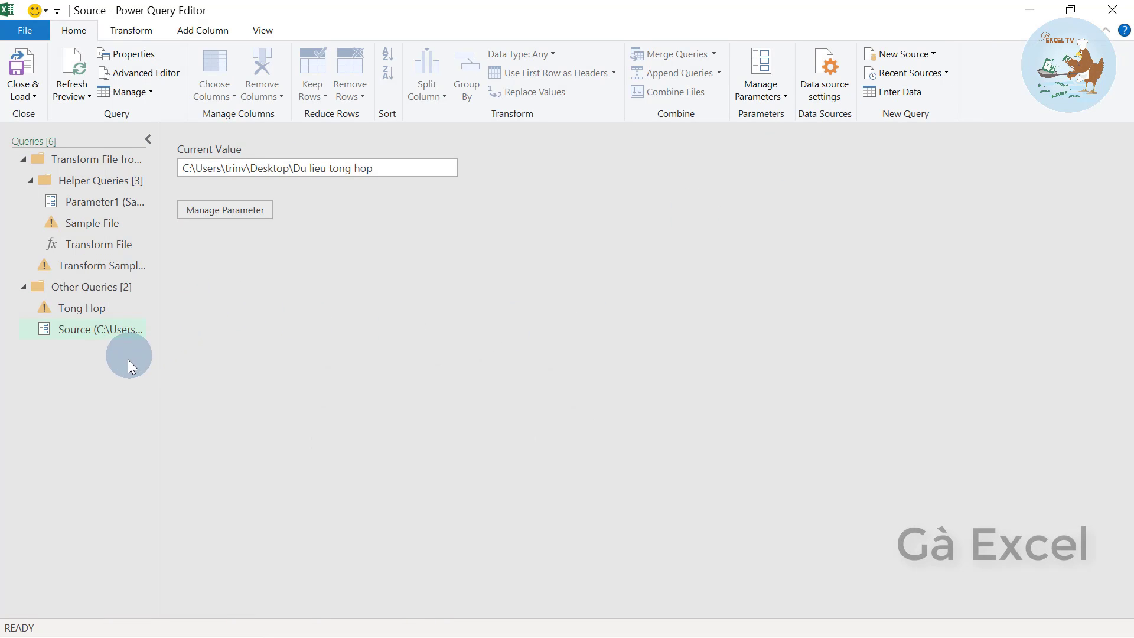
left_click(92, 343)
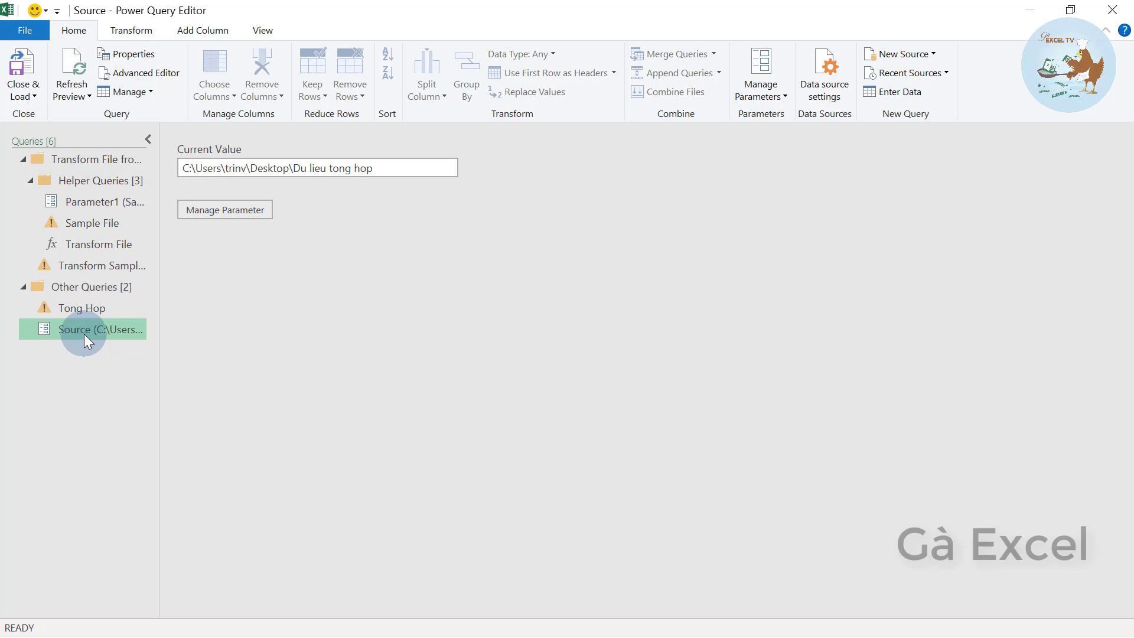
left_click(414, 169)
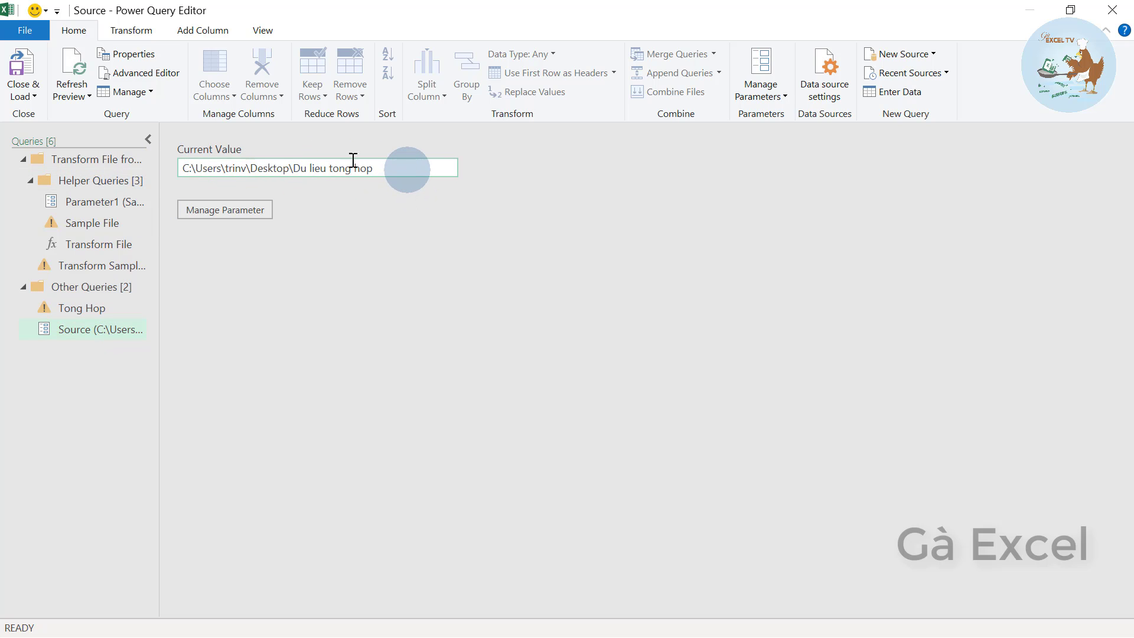
left_click_drag(353, 160, 105, 142)
right_click(253, 177)
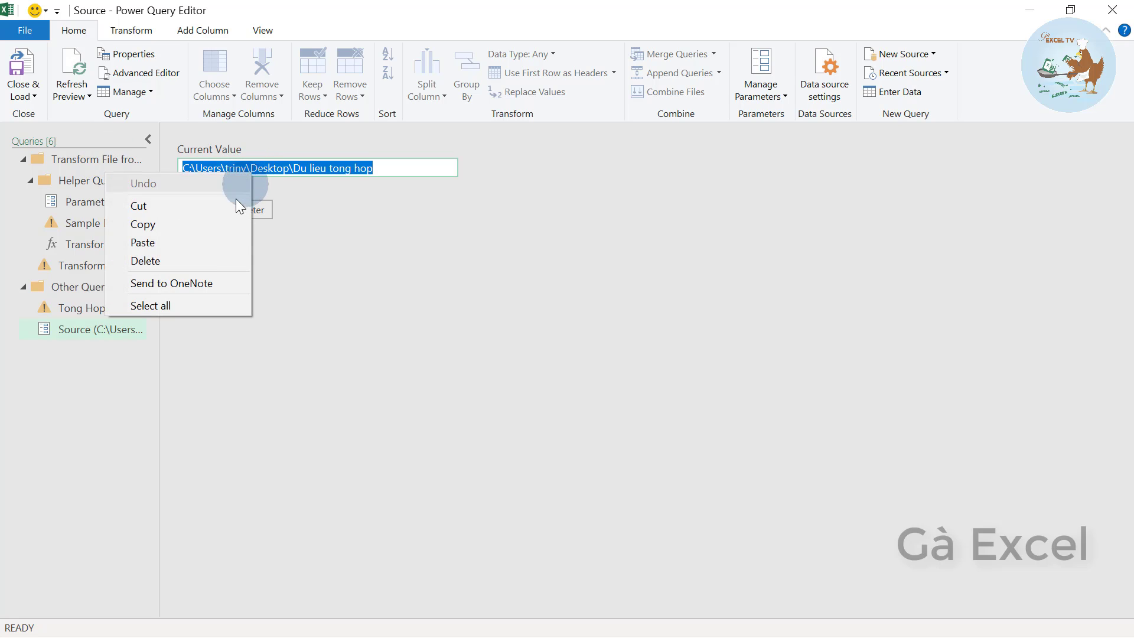
left_click(217, 243)
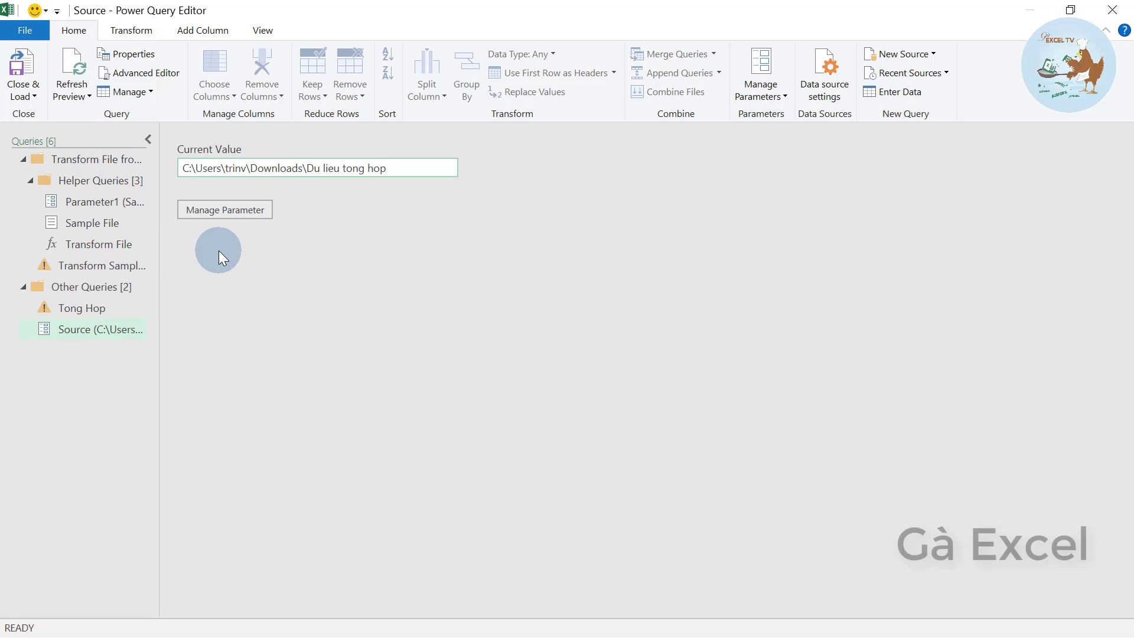
left_click(73, 84)
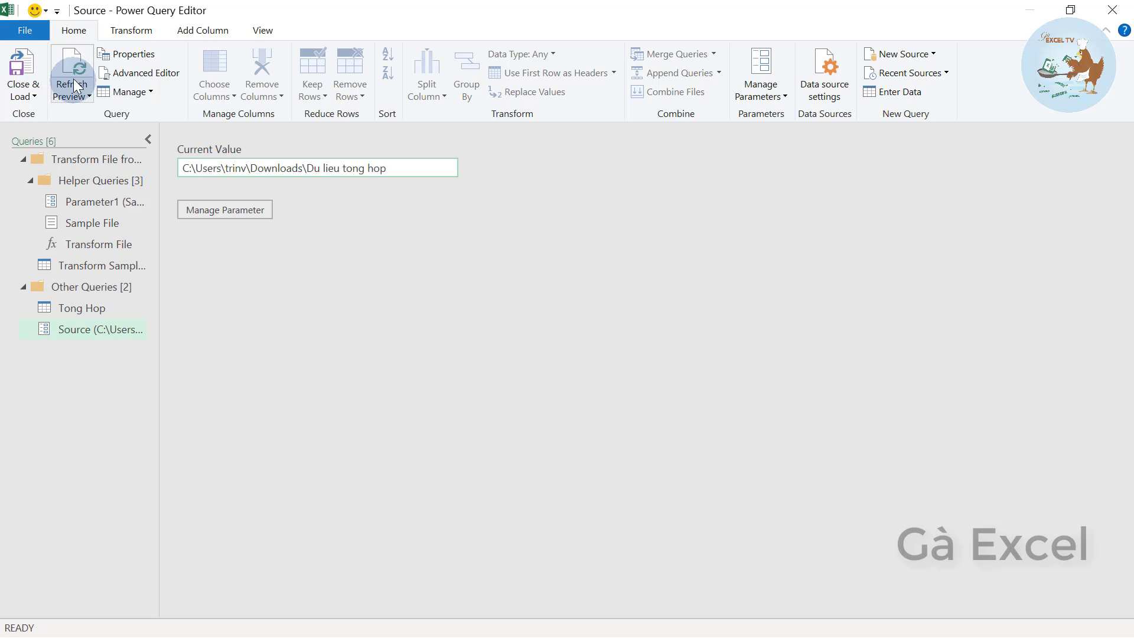
left_click(74, 97)
Refresh all queries and load the combined Tong Hop table into the workbook.
left_click(83, 131)
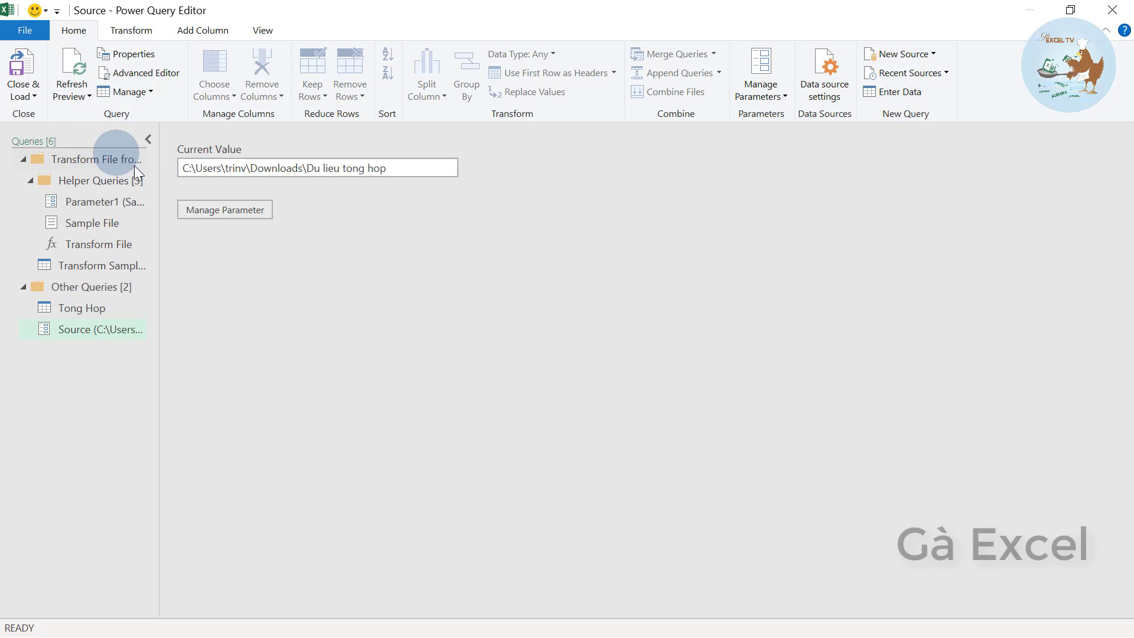
left_click(301, 257)
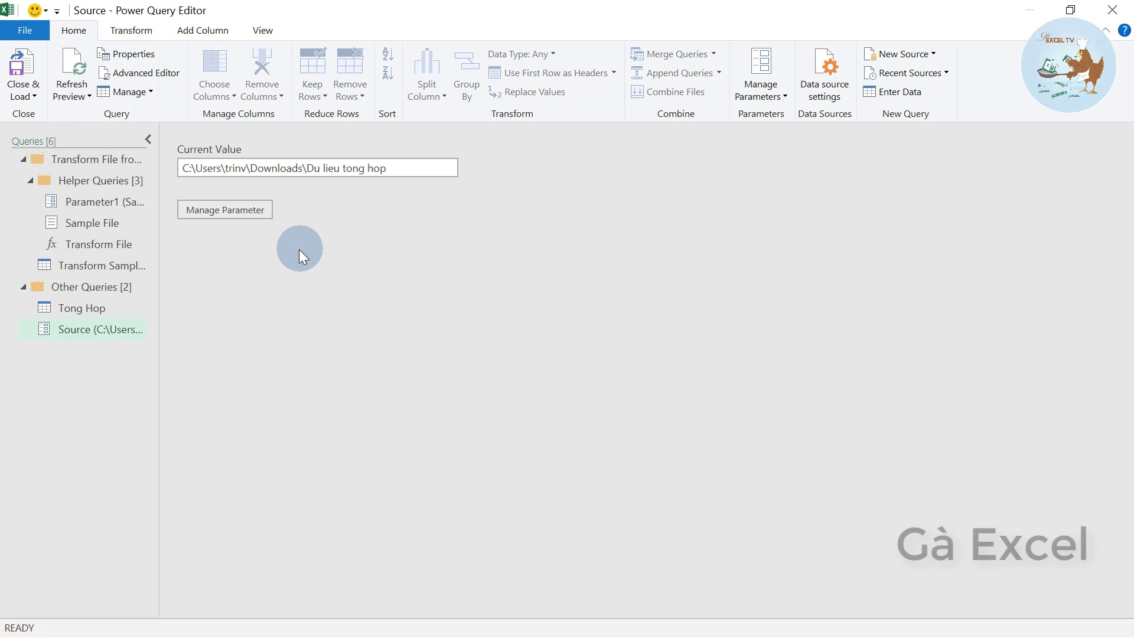
left_click(90, 313)
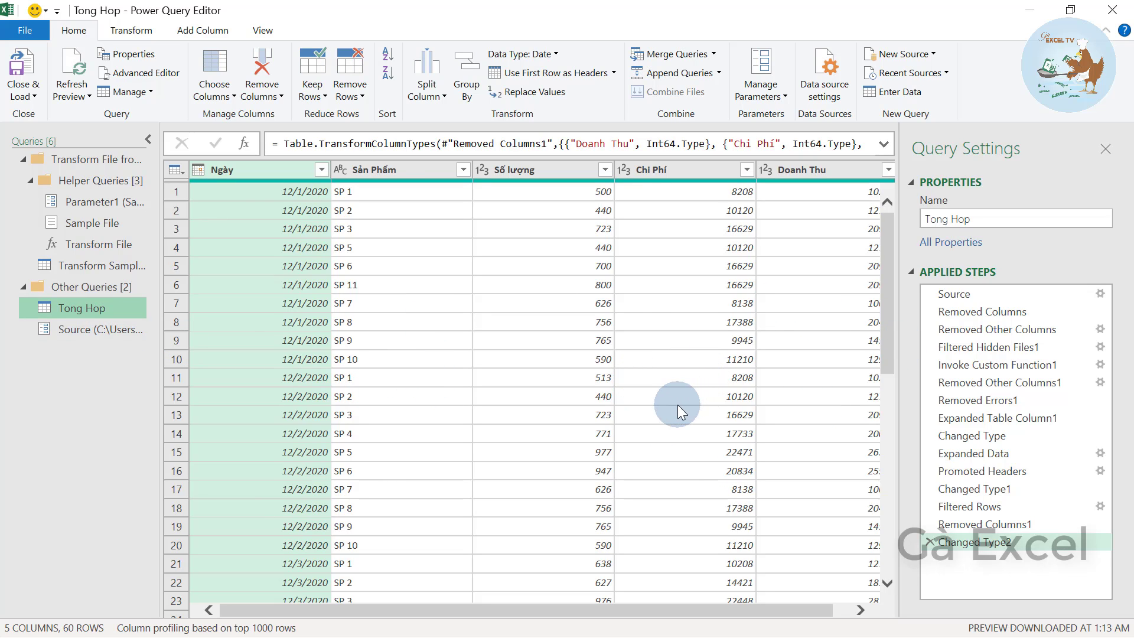
left_click(20, 69)
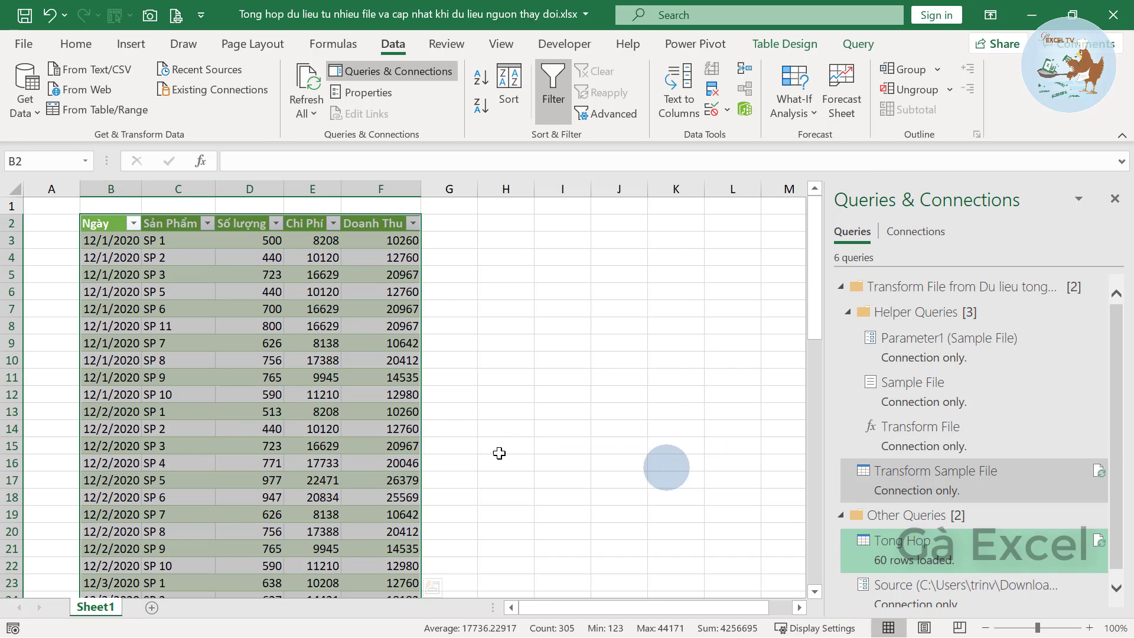
Refresh the Tong Hop table on Sheet1 to 60 rows and minimize Excel.
right_click(248, 300)
left_click(317, 263)
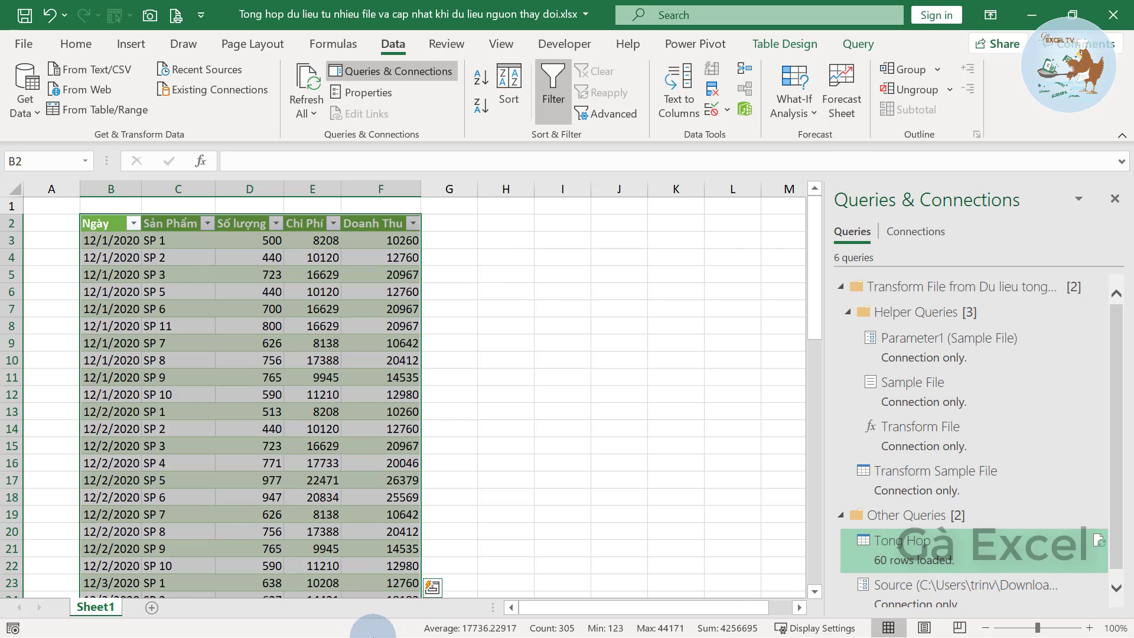
left_click(1038, 16)
mouse_move(509, 635)
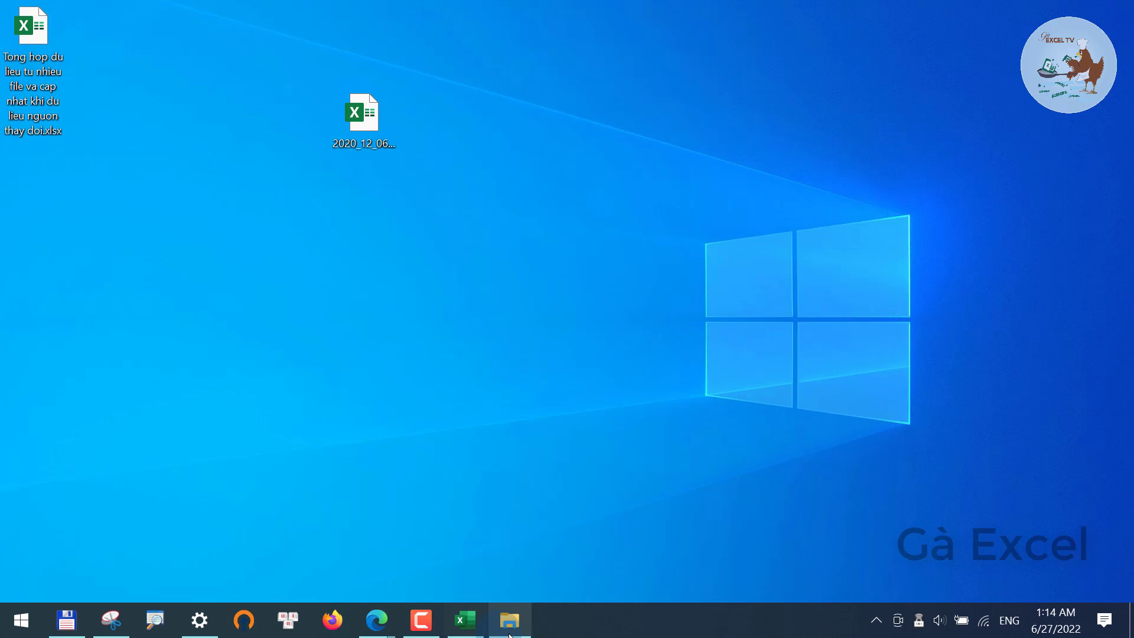
Cut the Du lieu tong hop folder from Downloads and attempt pasting it into Documents.
left_click(509, 635)
left_click(210, 139)
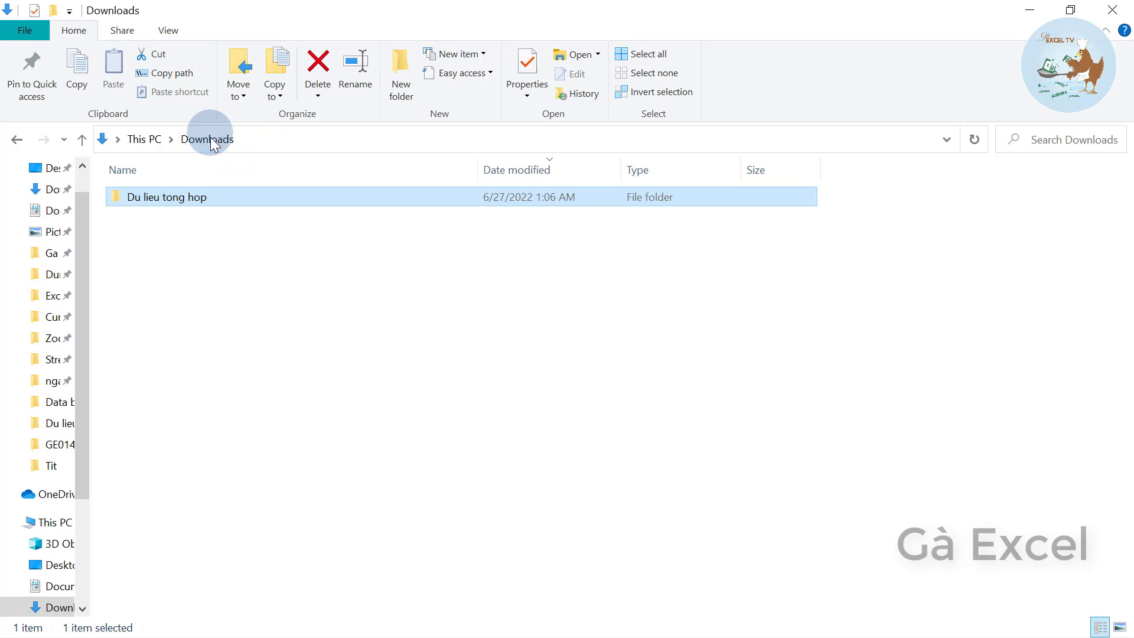
right_click(172, 194)
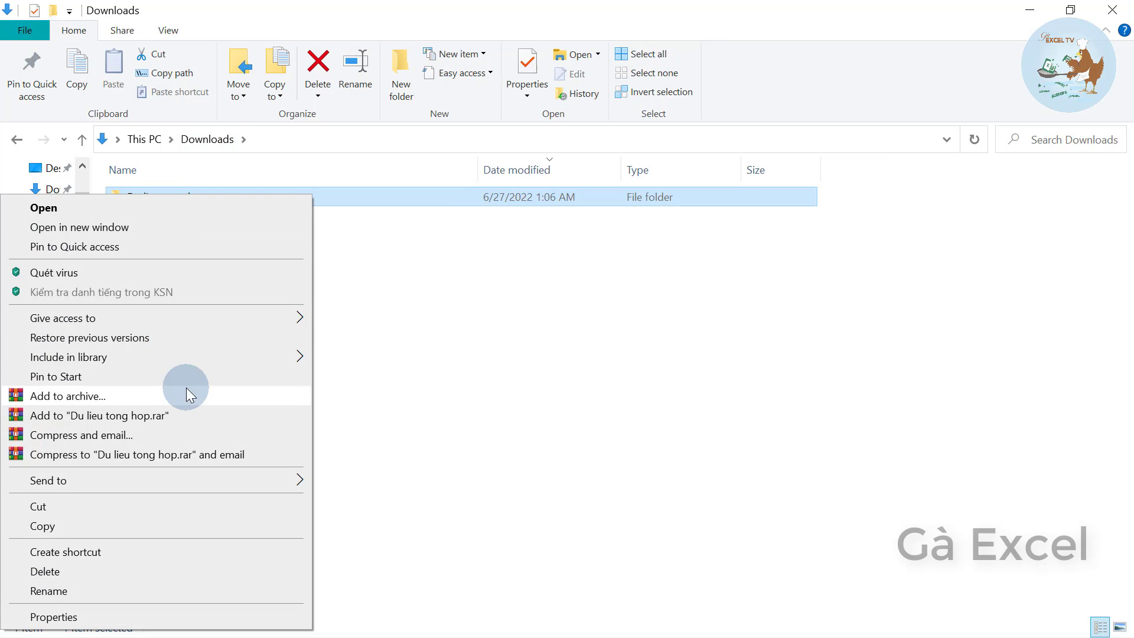
left_click(91, 509)
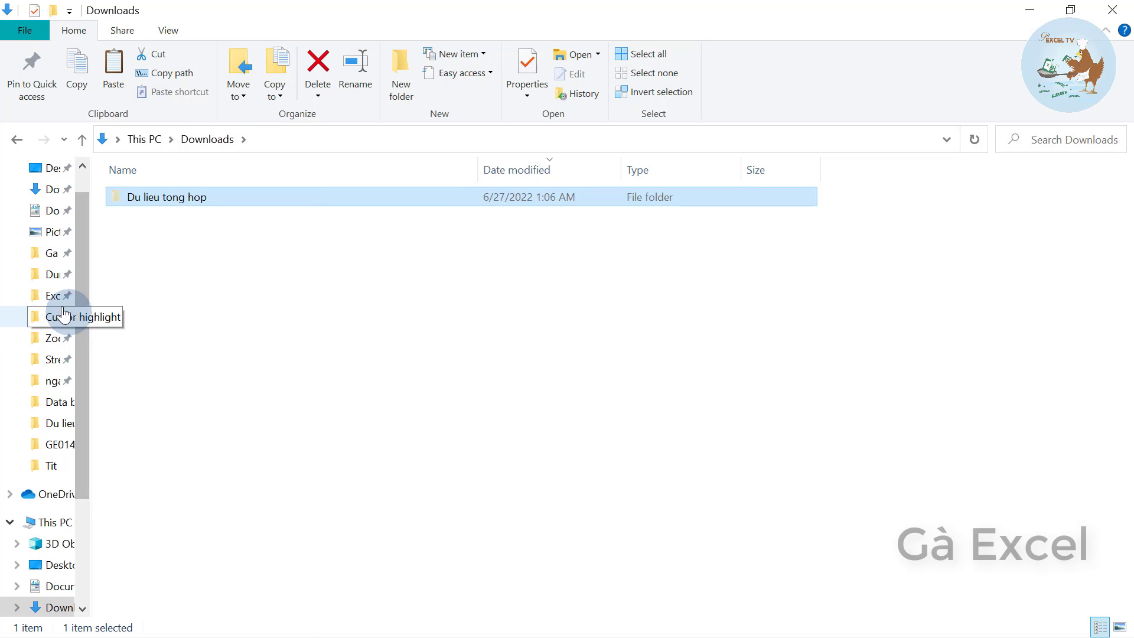
left_click(68, 224)
right_click(279, 554)
left_click(343, 588)
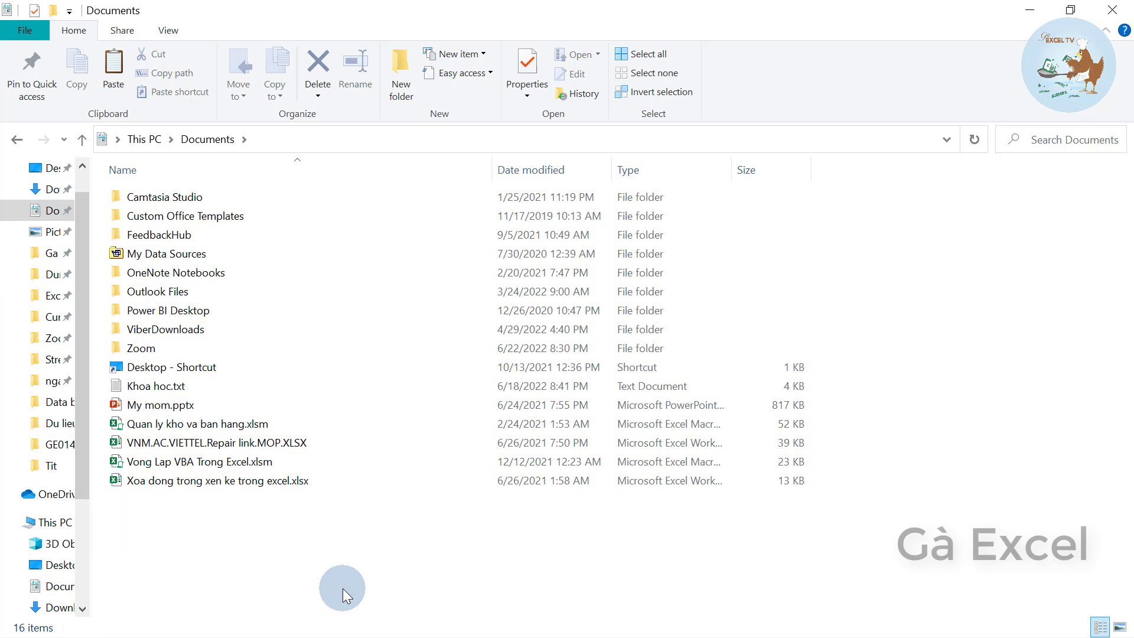
Cut Du lieu tong hop from Downloads again and paste it into Documents.
left_click(17, 147)
right_click(189, 210)
left_click(164, 192)
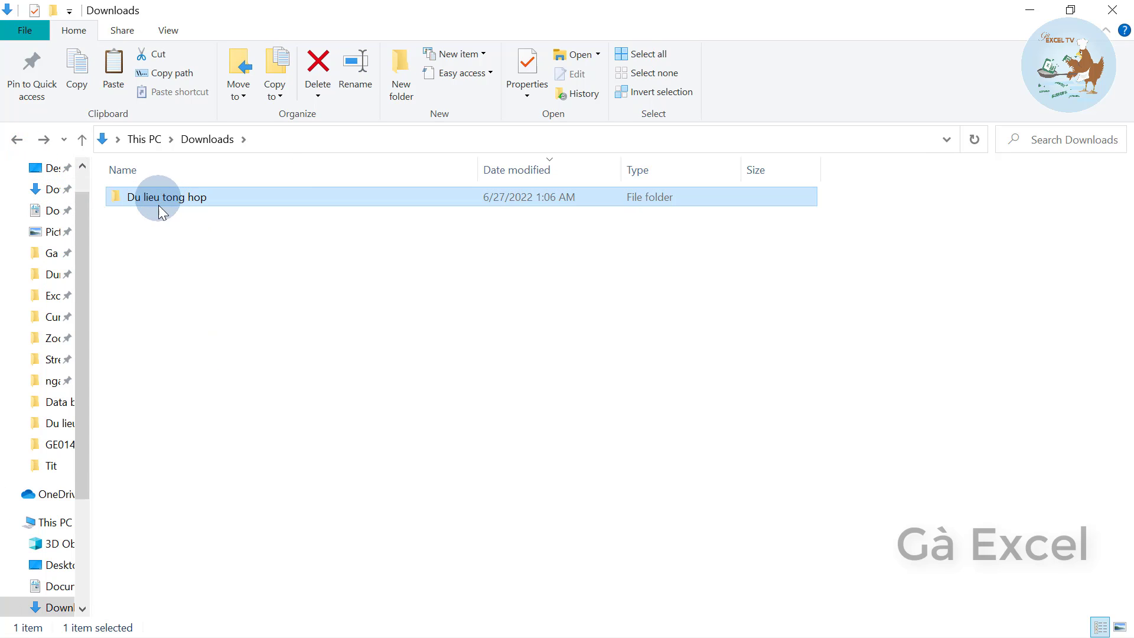
right_click(159, 201)
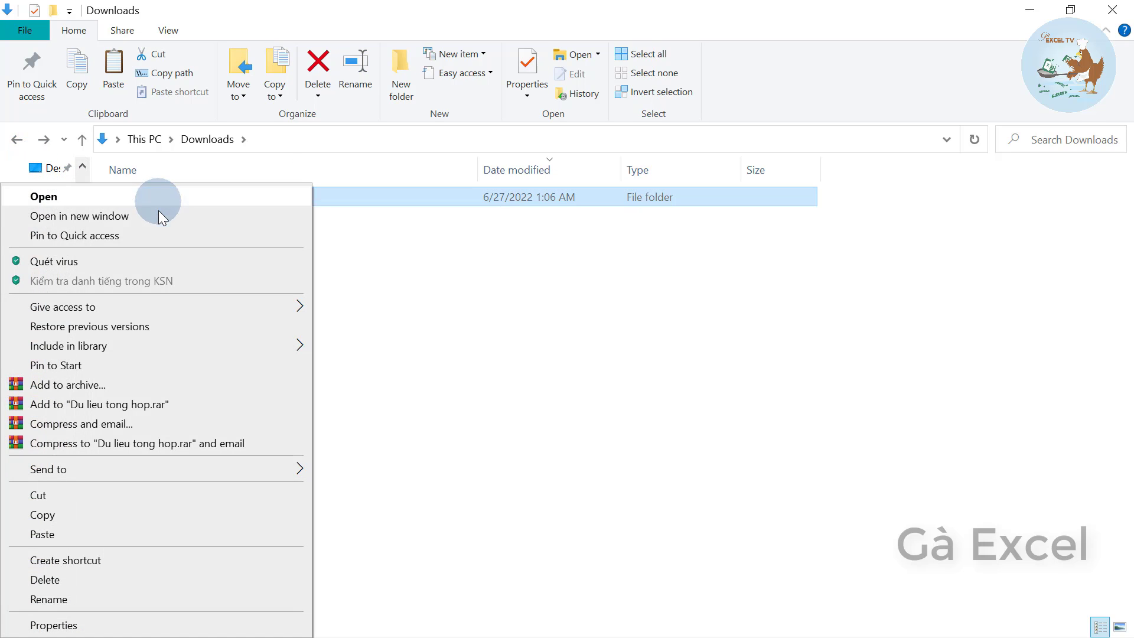
left_click(59, 497)
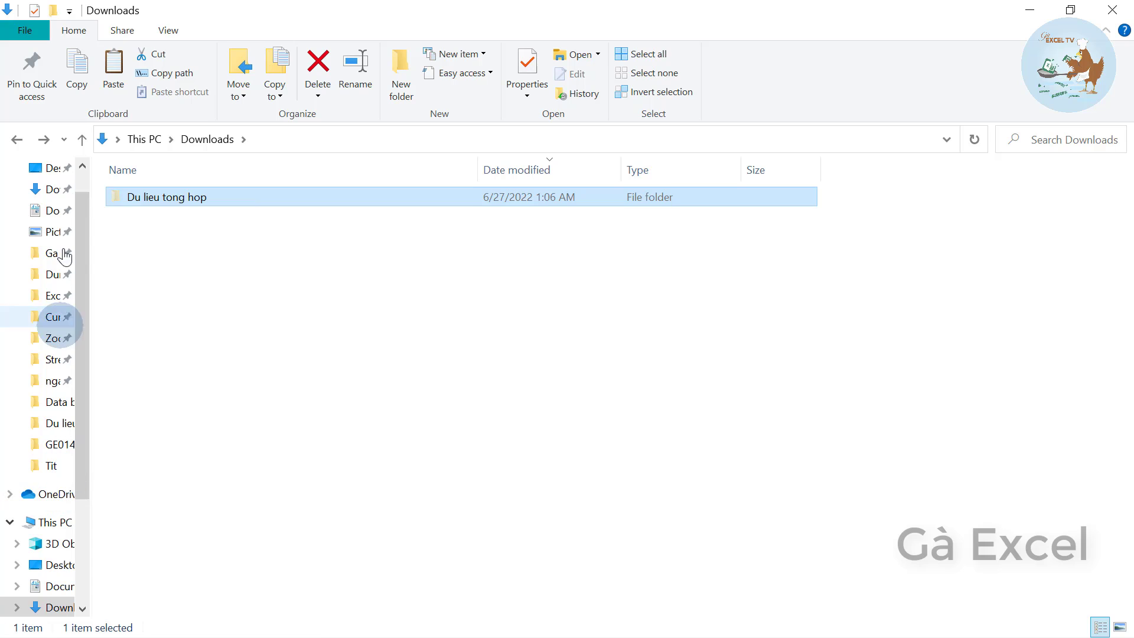
left_click(52, 211)
right_click(215, 544)
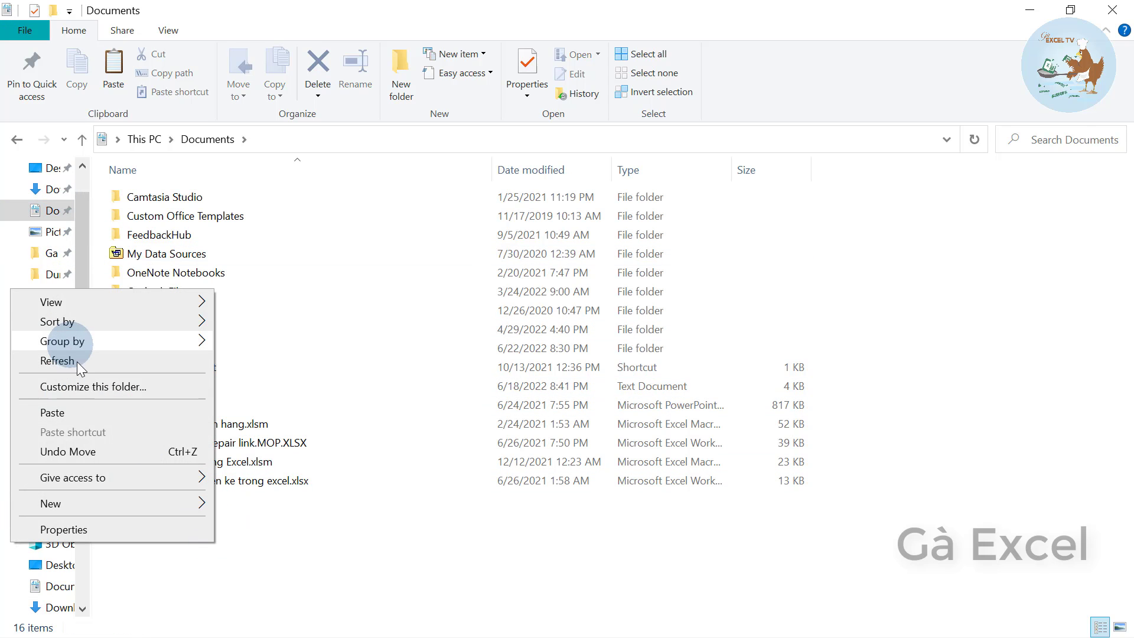
left_click(91, 413)
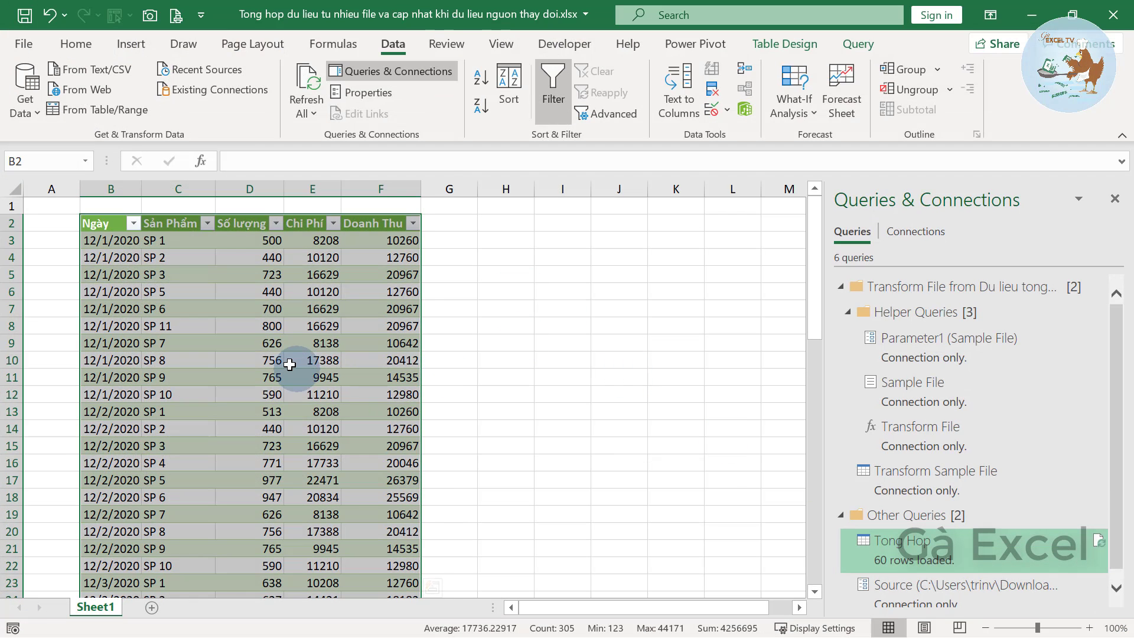
Refresh the Tong Hop table, dismiss the folder-not-found error, and select the Source parameter's current path.
left_click(292, 362)
right_click(262, 339)
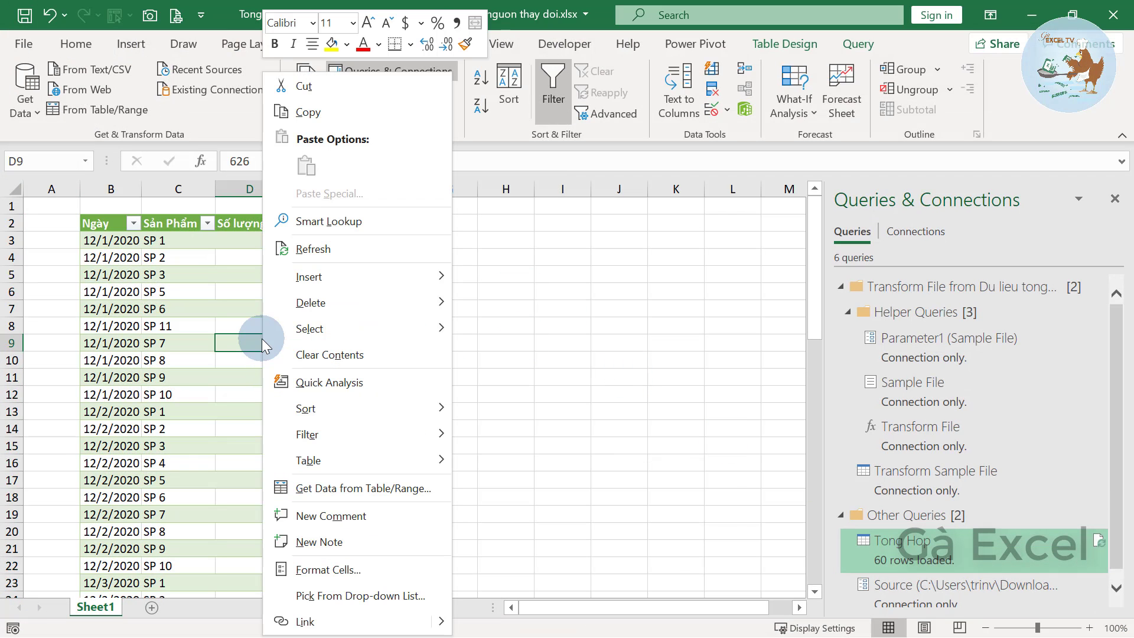
left_click(313, 248)
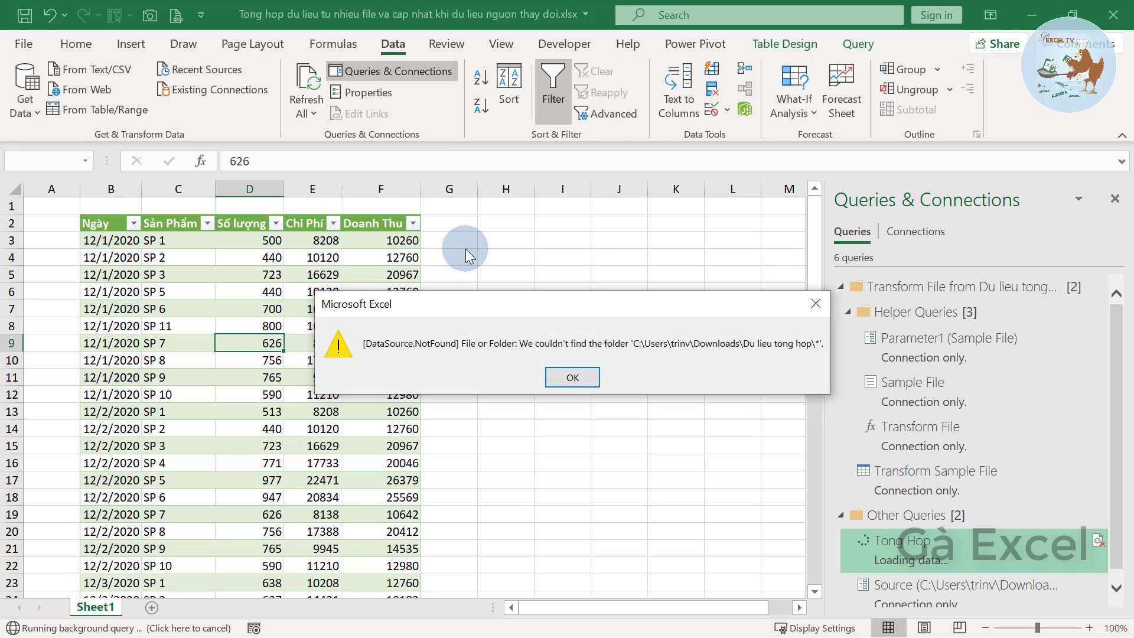
left_click(572, 390)
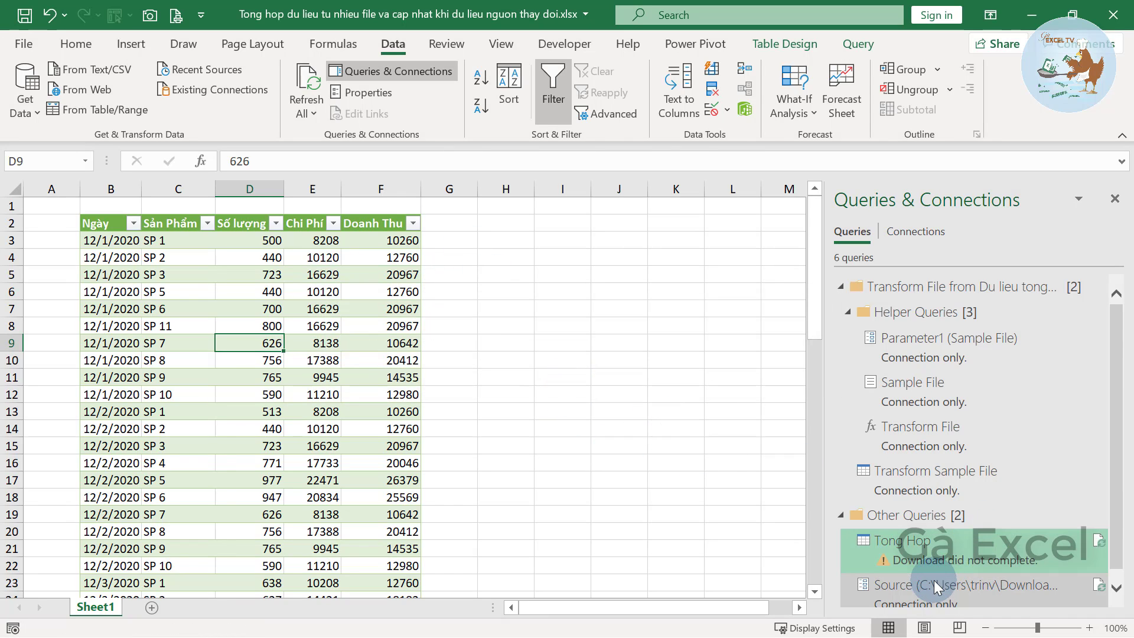
mouse_move(965, 584)
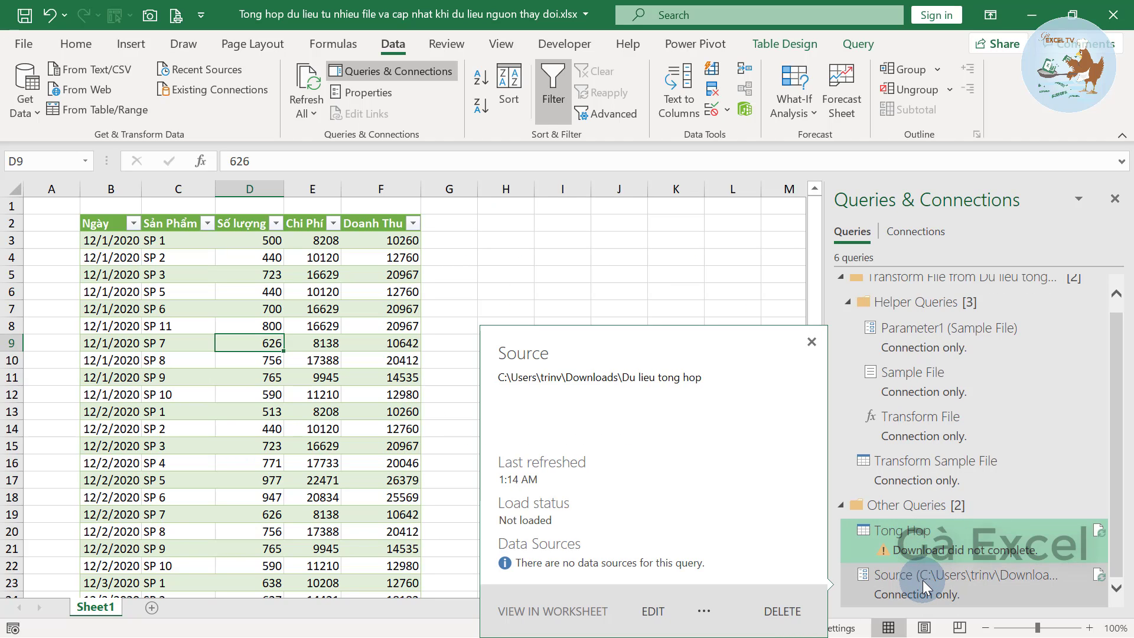
double_click(922, 580)
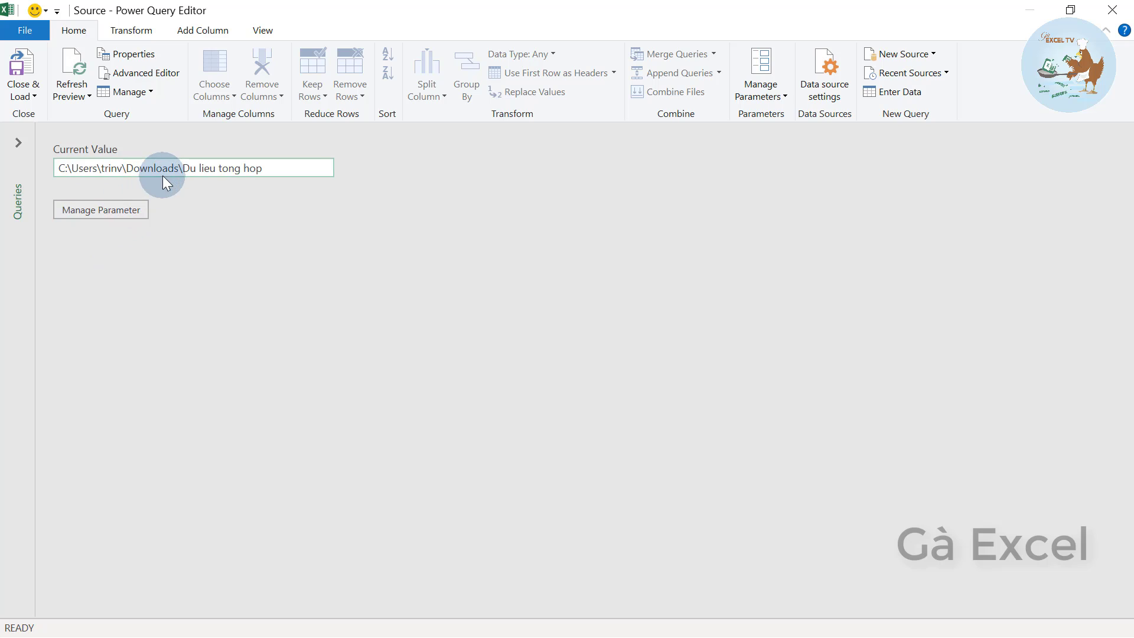
left_click_drag(215, 170, 44, 156)
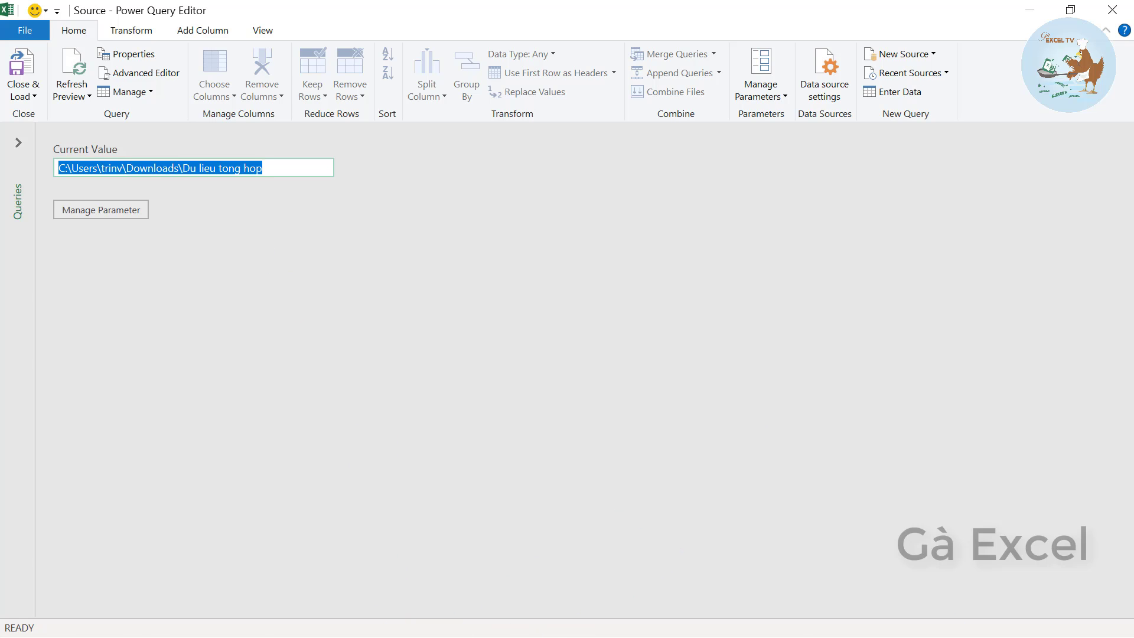
Copy the new Documents path of the Du lieu tong hop folder from Explorer.
key("alt+Tab")
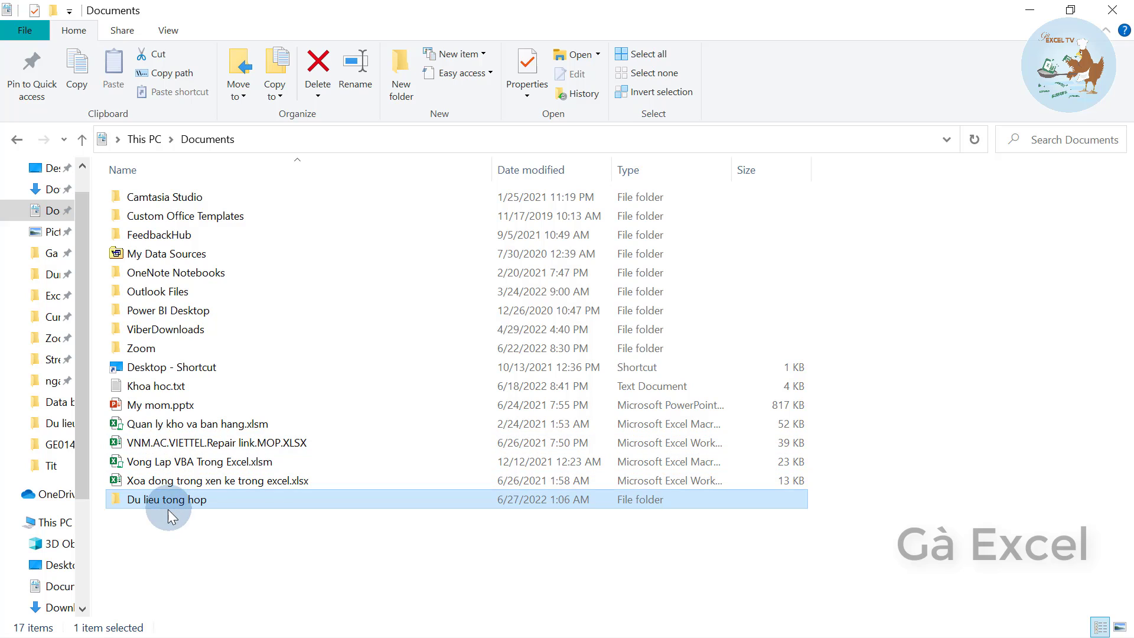
double_click(168, 501)
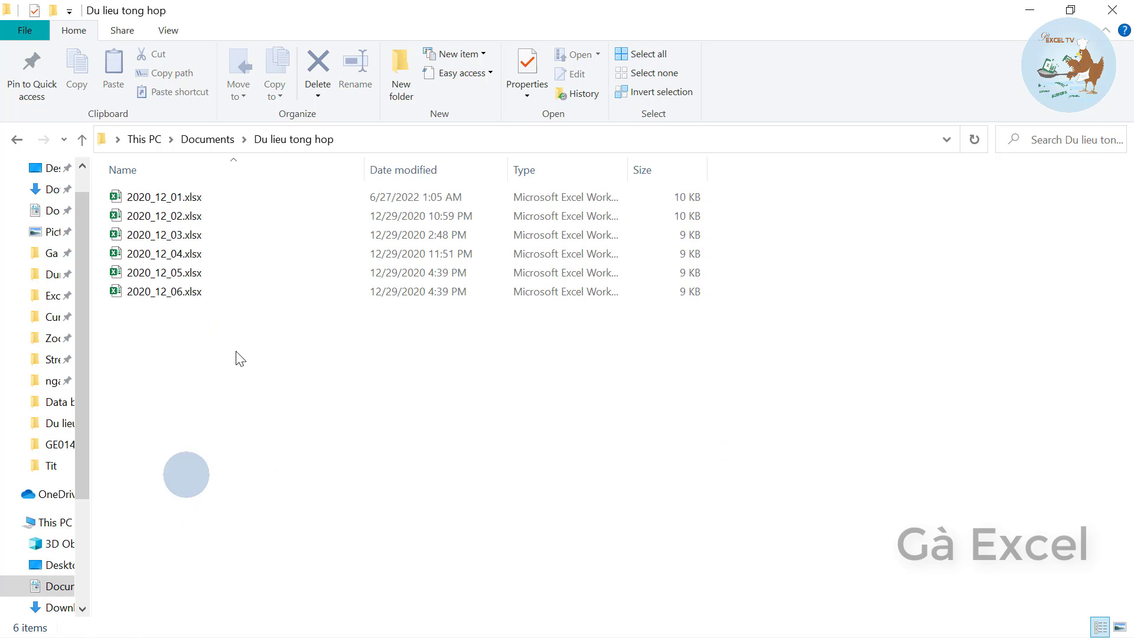
left_click(381, 139)
right_click(222, 144)
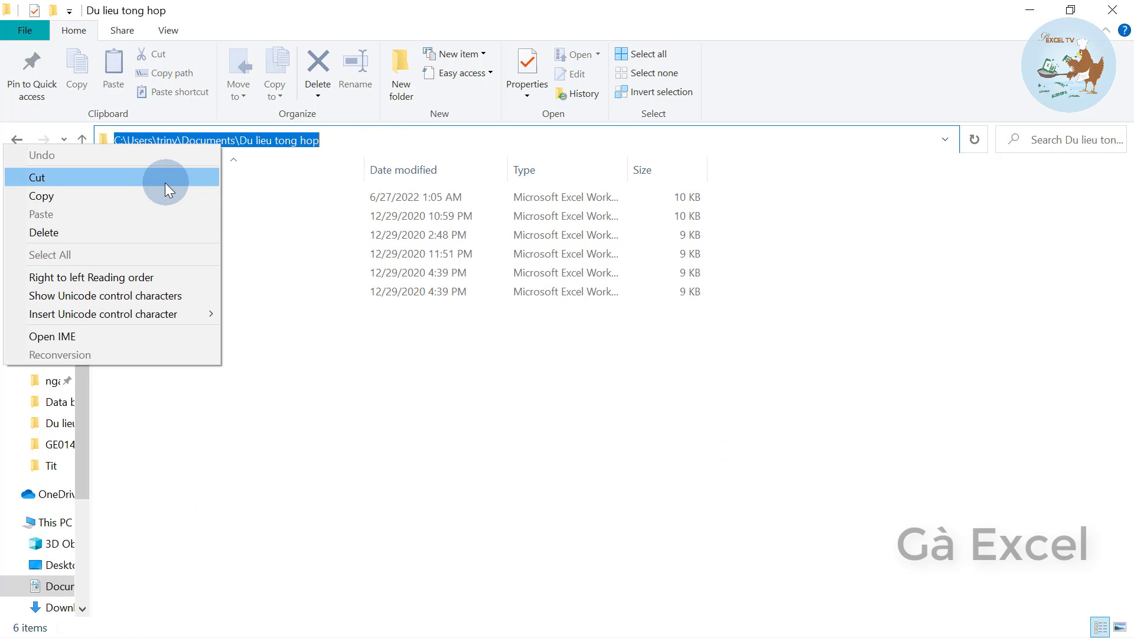
left_click(151, 193)
Set the Source parameter's current value to the pasted Documents Du lieu tong hop path.
left_click(1035, 8)
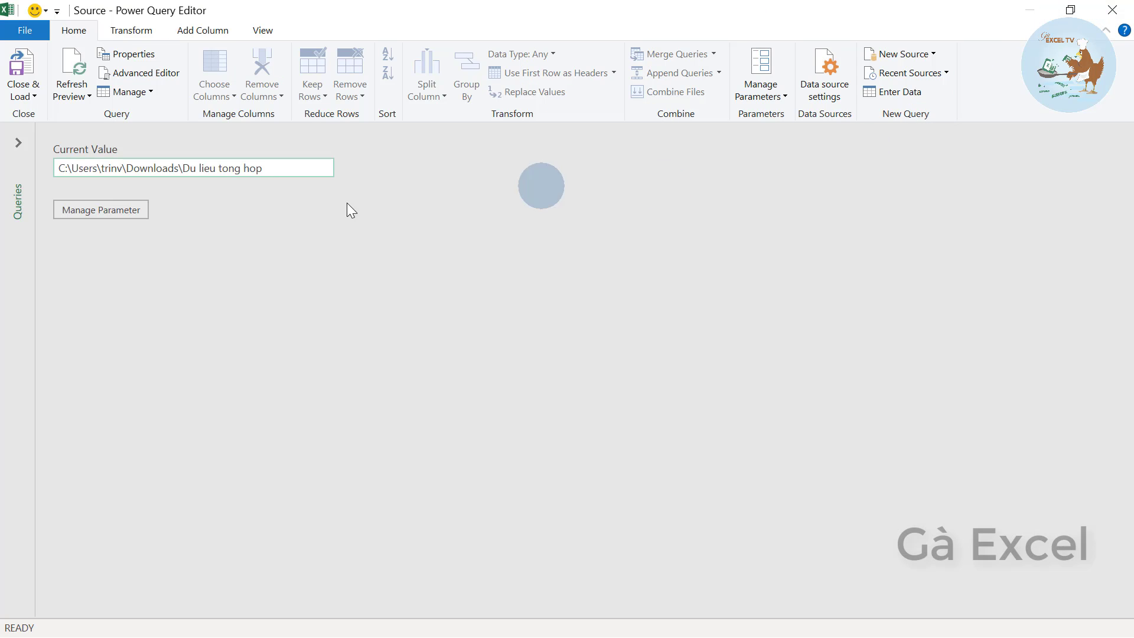
triple_click(271, 168)
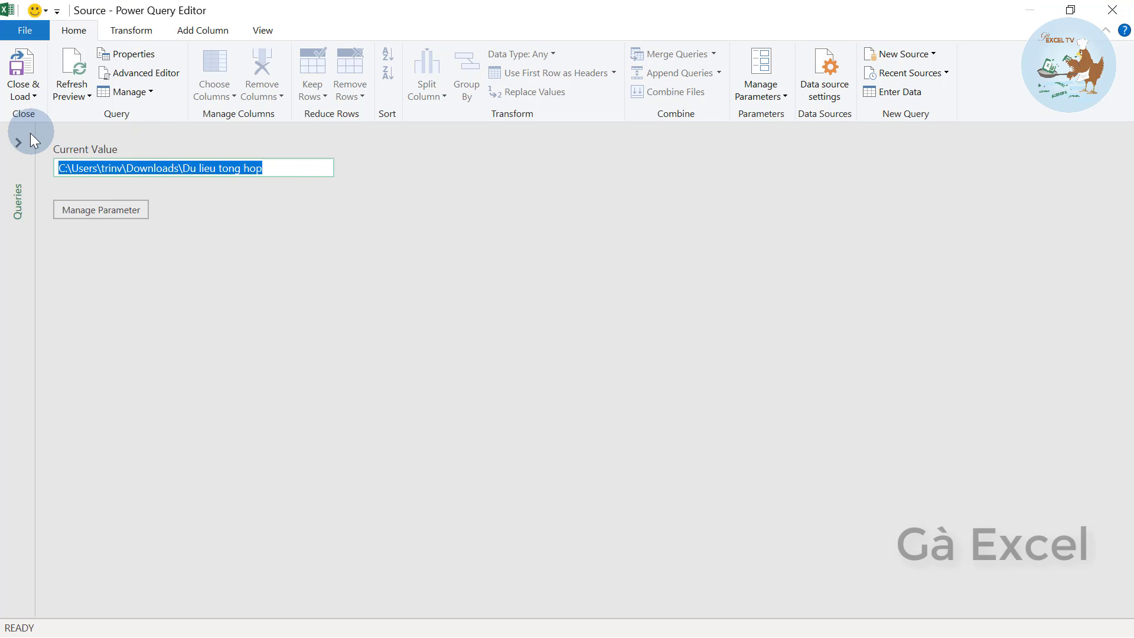
right_click(182, 168)
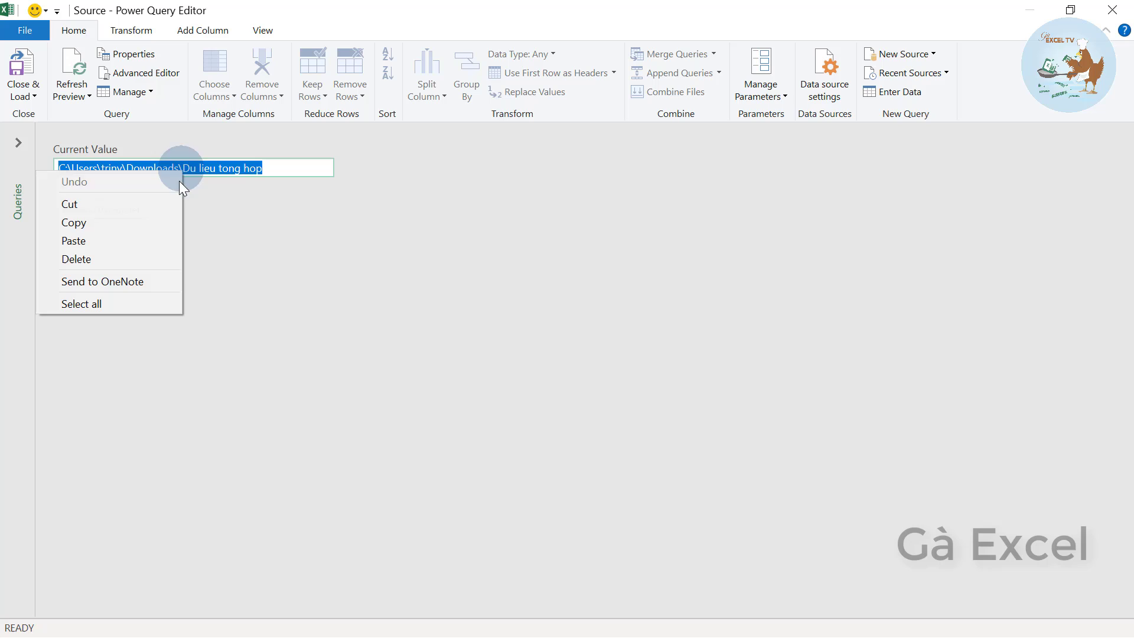
left_click(149, 240)
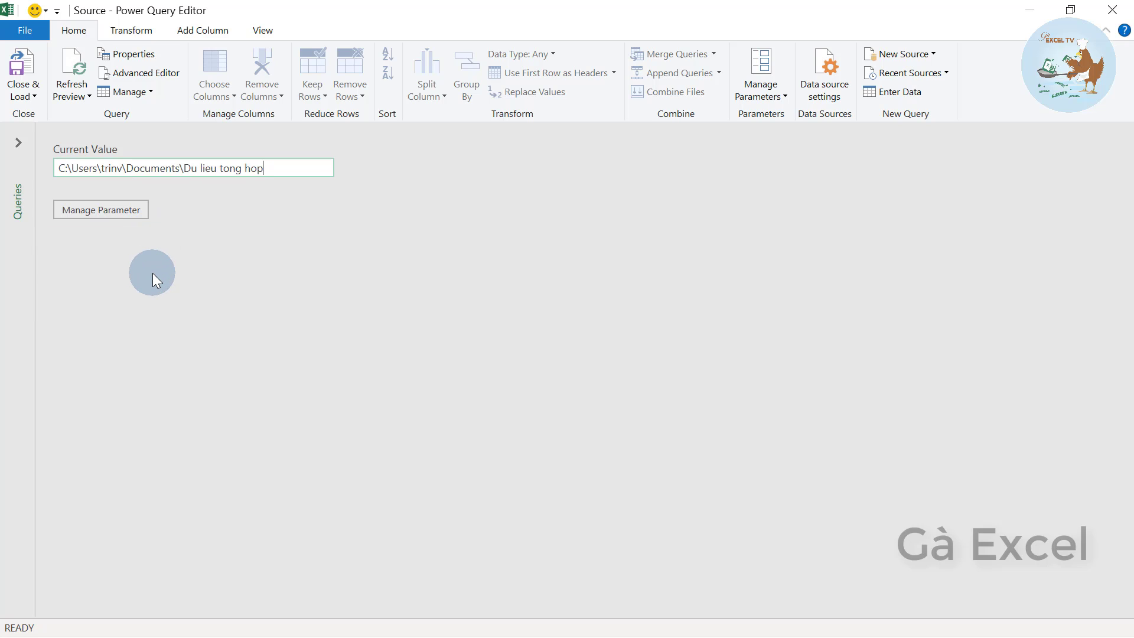
key("Return")
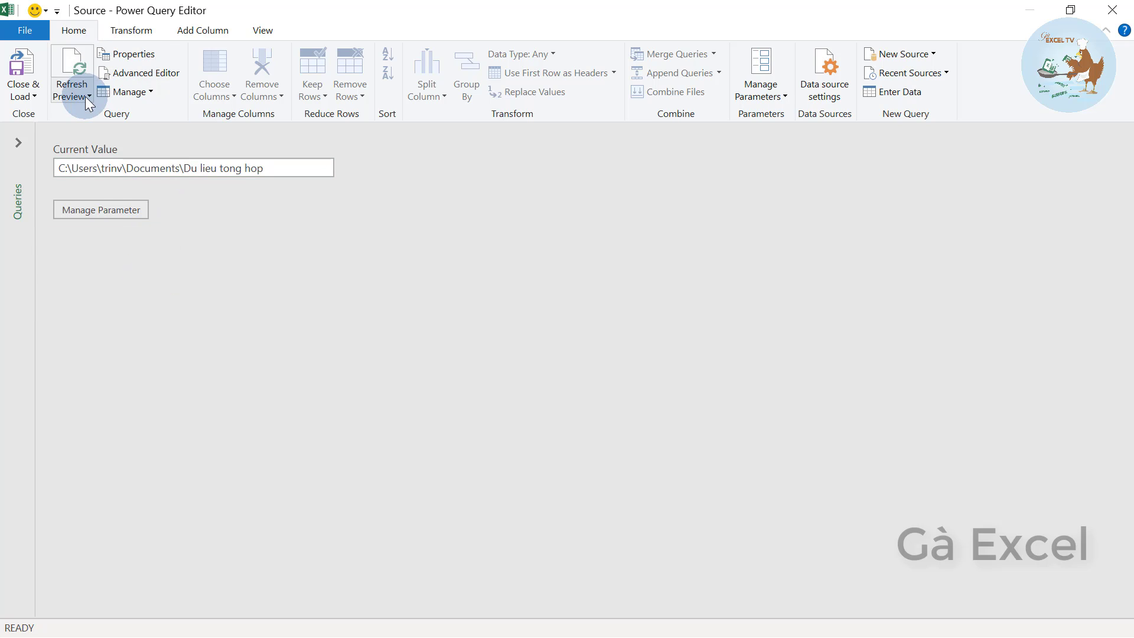
Refresh all query previews, check Tong Hop's combined data, and Close & Load to the worksheet.
left_click(85, 97)
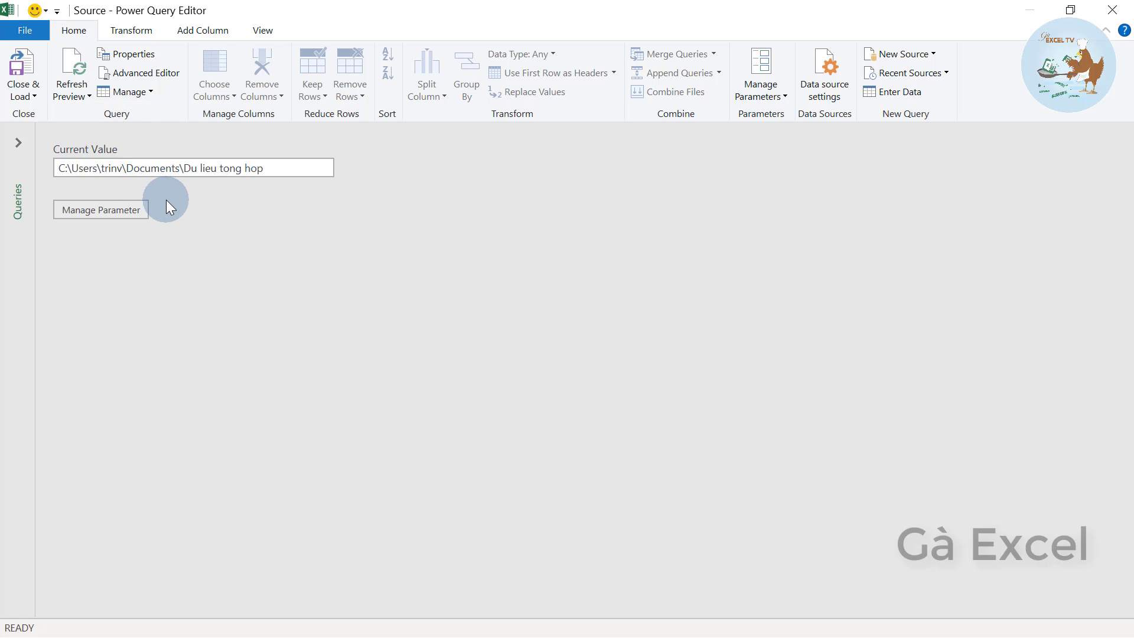
left_click(16, 193)
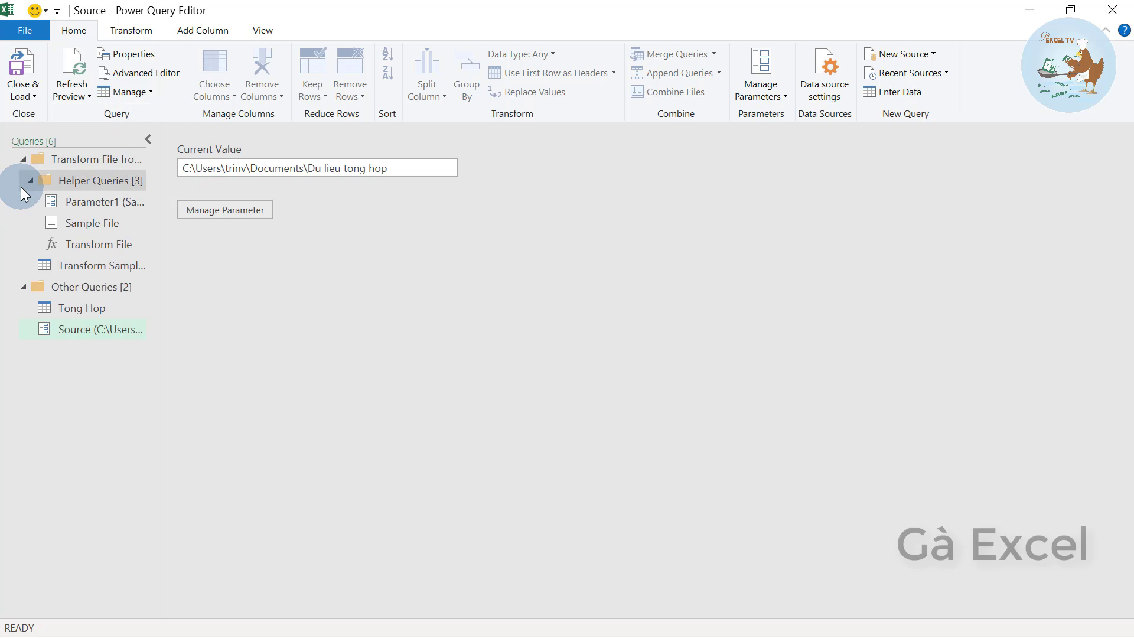
left_click(91, 309)
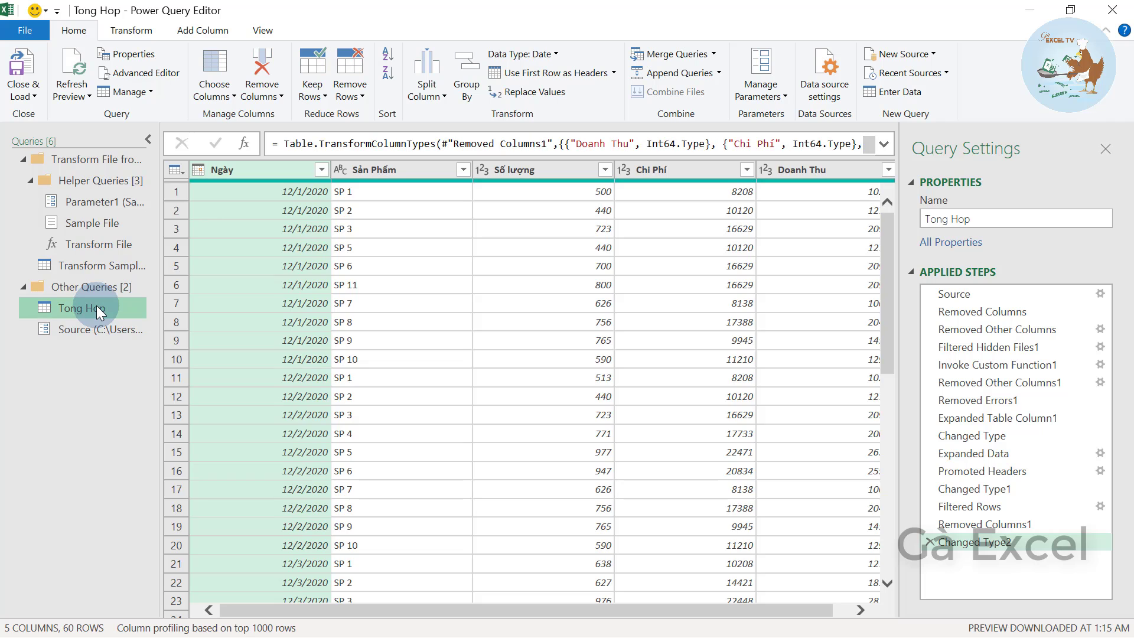
left_click(23, 75)
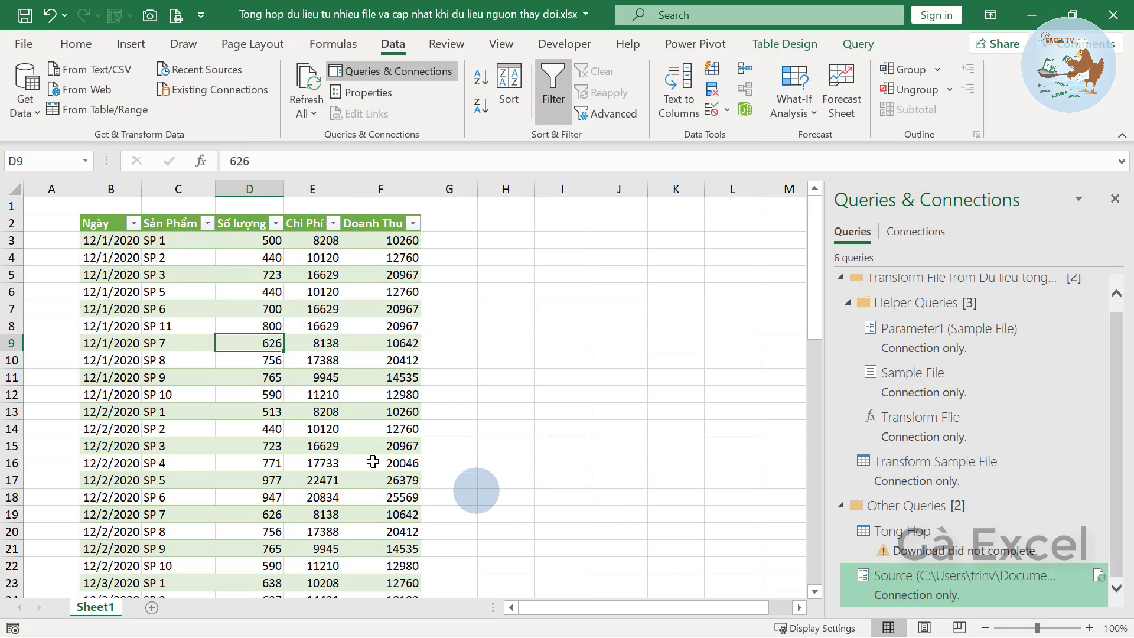
Refresh the Tong Hop table so it loads 60 rows from the Documents folder.
right_click(234, 341)
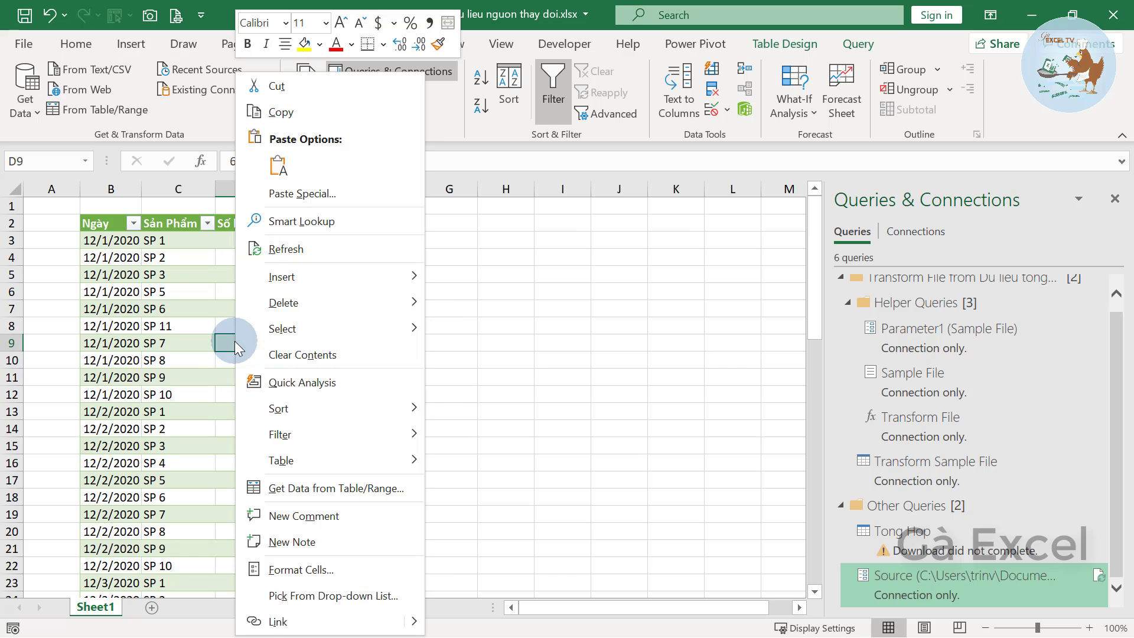
left_click(270, 246)
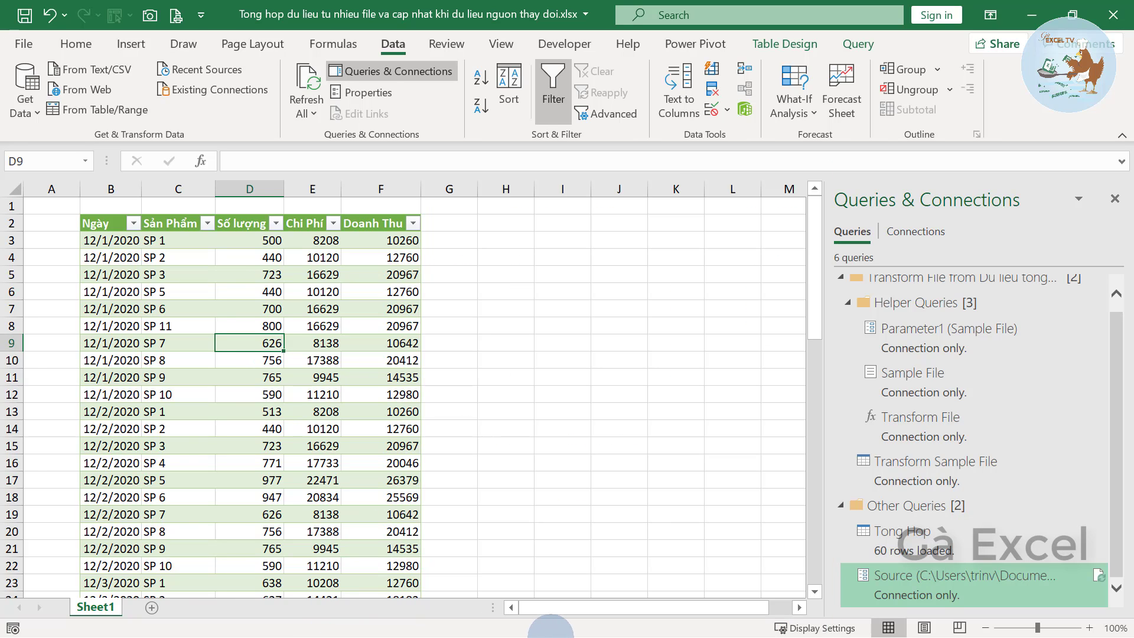
left_click(538, 629)
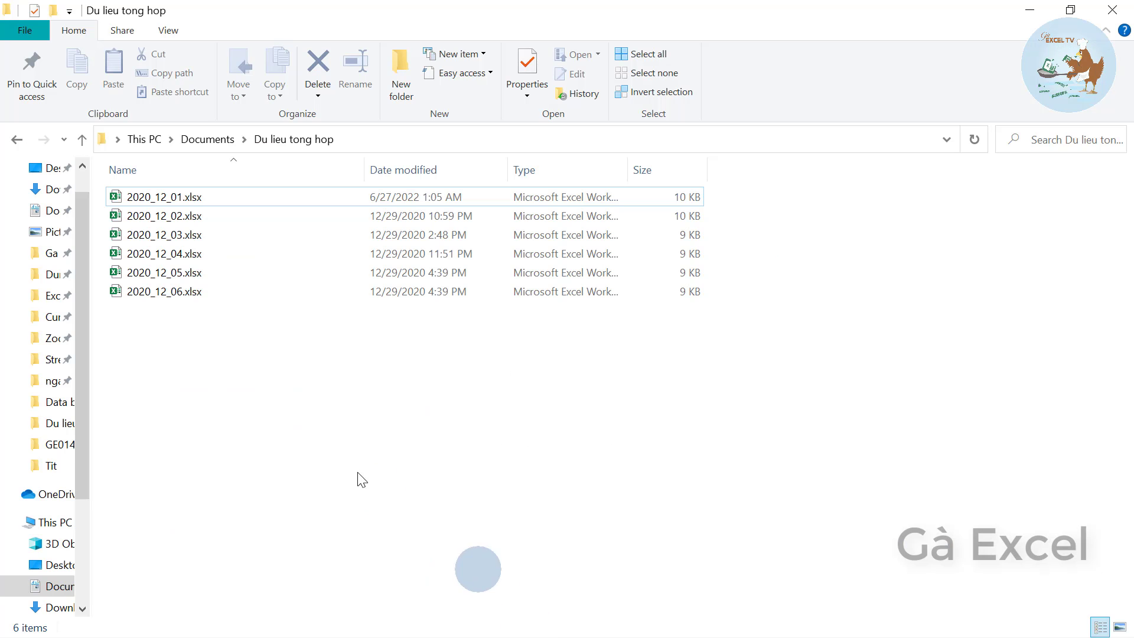
Delete 2020_12_05.xlsx, leaving five daily files, and open 2020_12_04.xlsx.
left_click(149, 293)
left_click(156, 273)
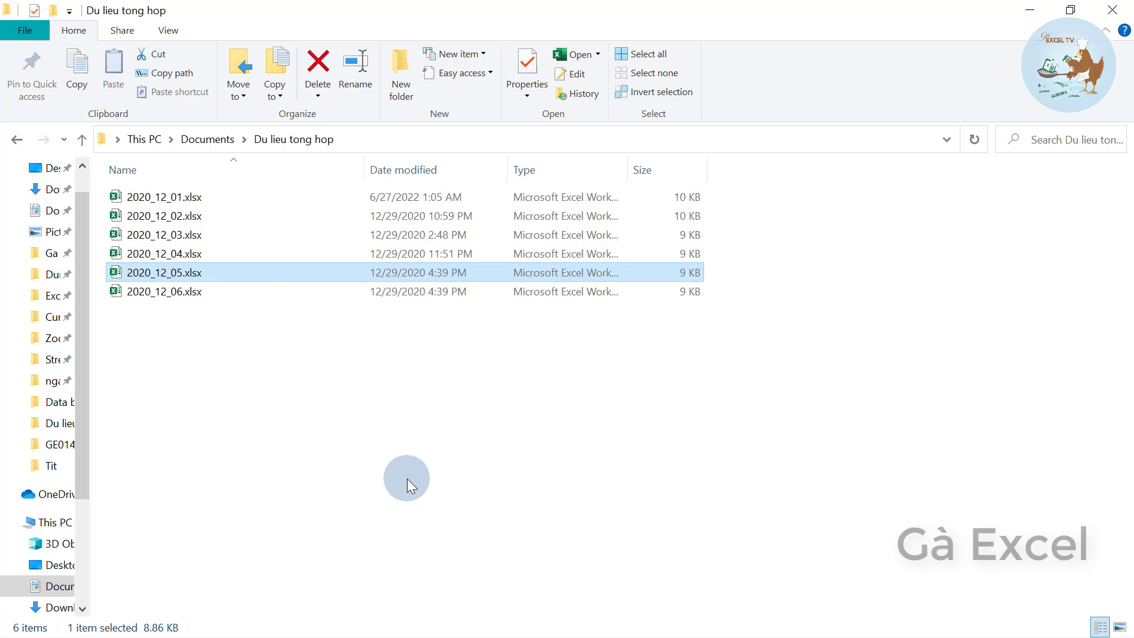
key("Delete")
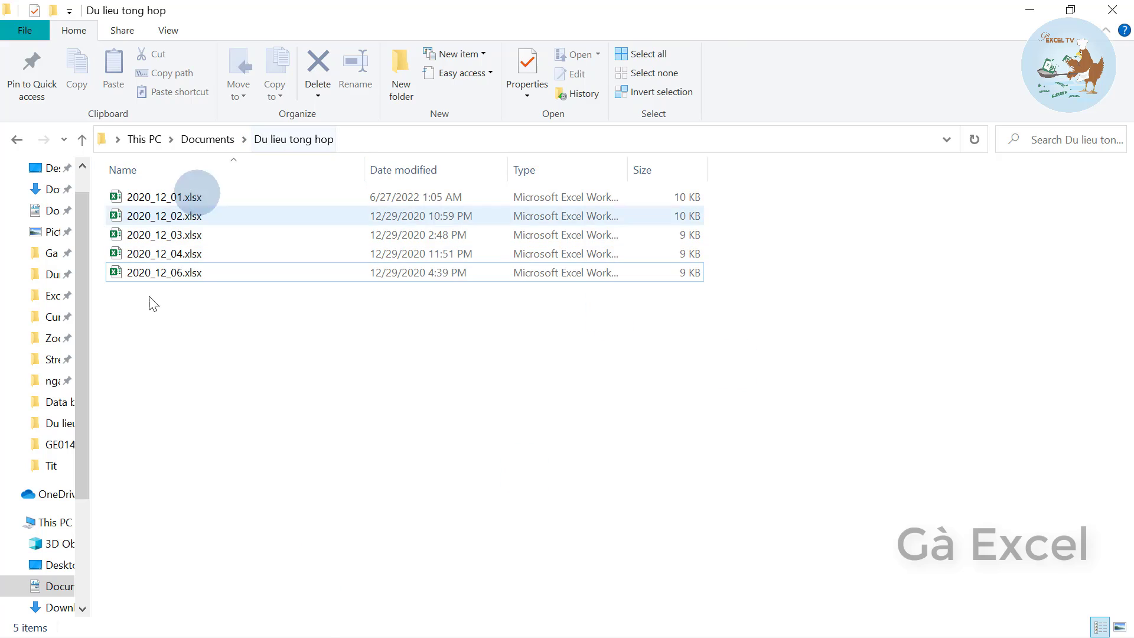
left_click(155, 259)
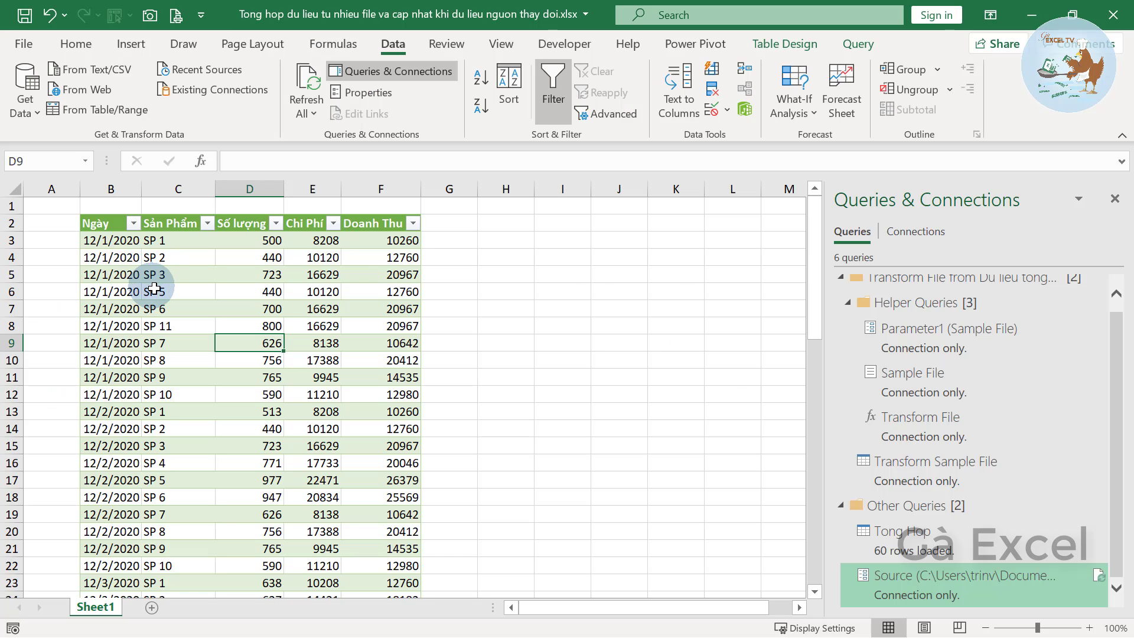
Inspect 2020_12_04.xlsx's ten rows (SP 1 to SP 10, dated 12/4/2020), checking cell B2.
scroll(152, 420, "down", 3)
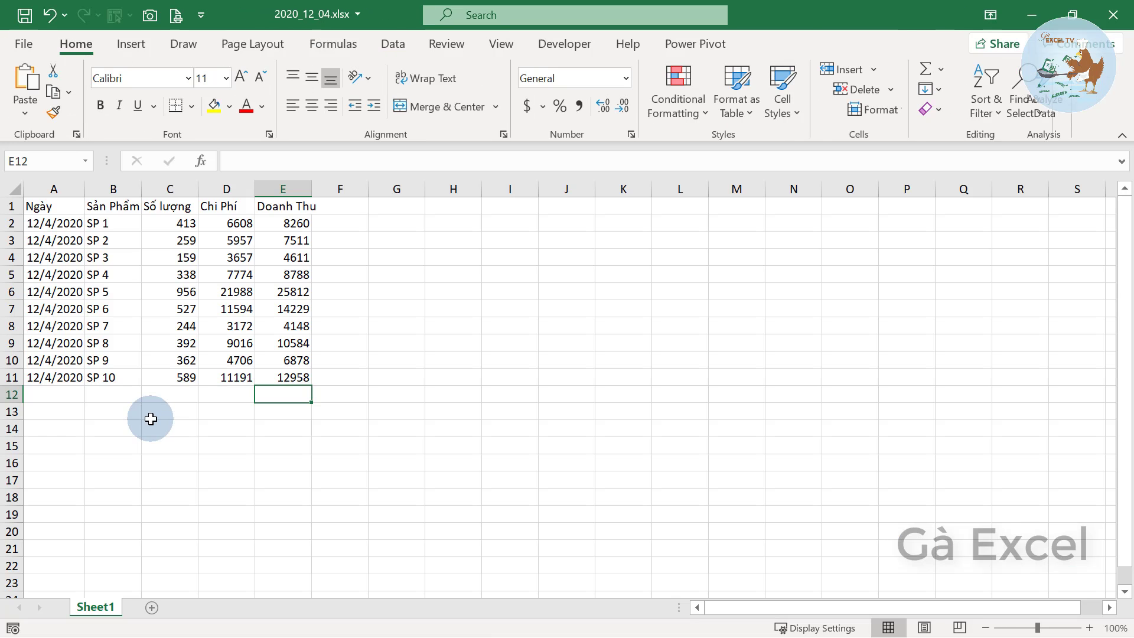
left_click(103, 223)
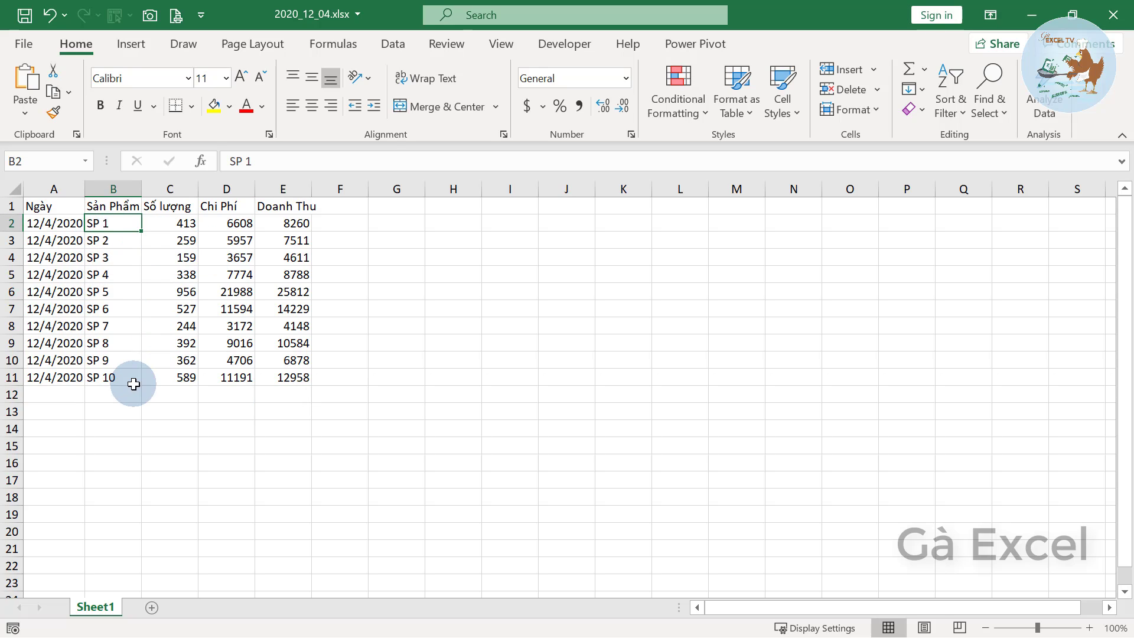
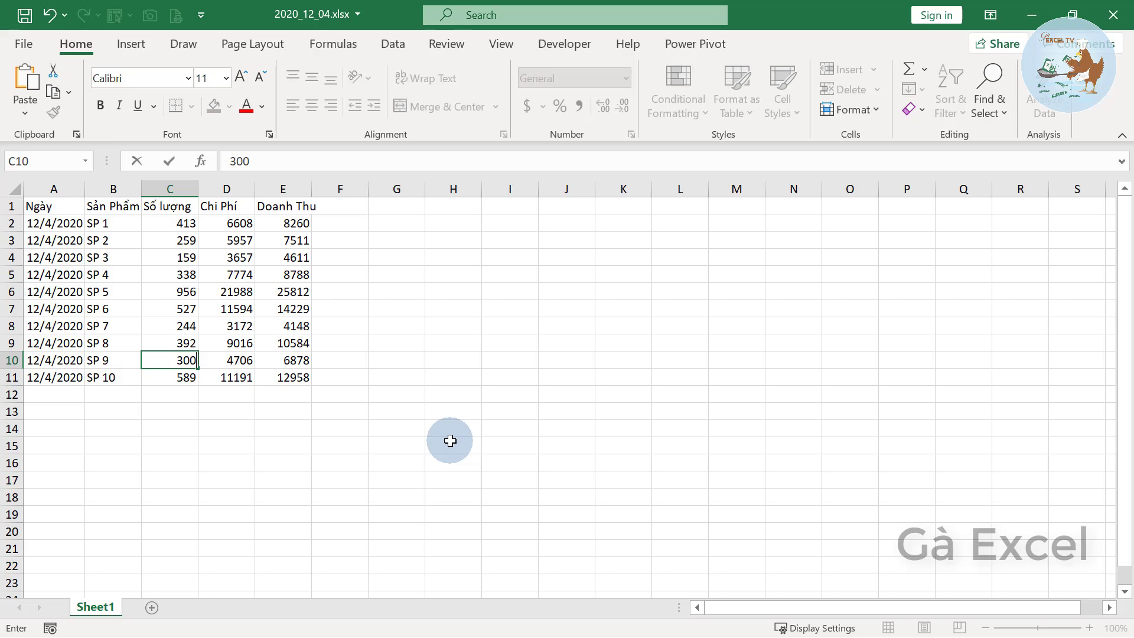
Enter 300 as SP 9's quantity in 2020_12_04.xlsx, confirm it, and close the workbook.
key("Return")
left_click(115, 360)
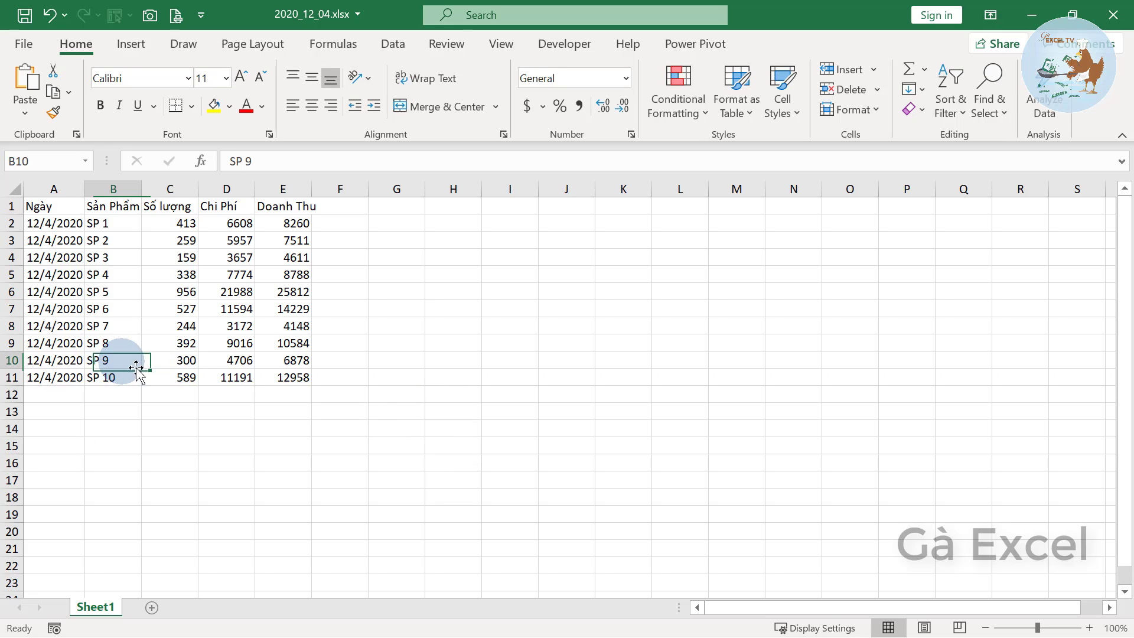
left_click(186, 359)
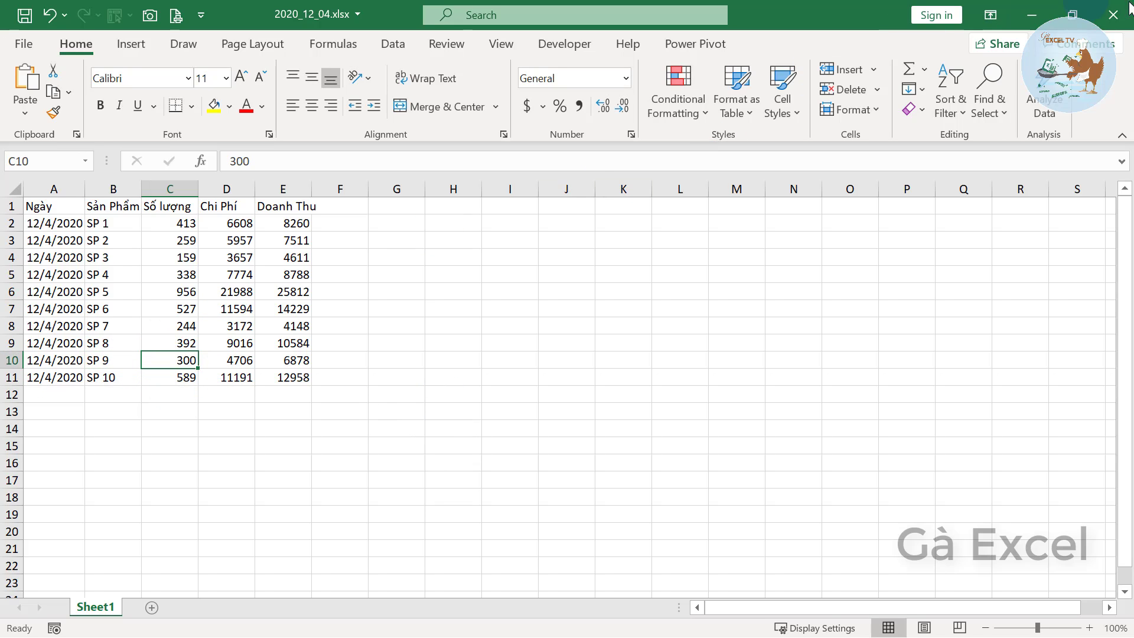
left_click(1114, 24)
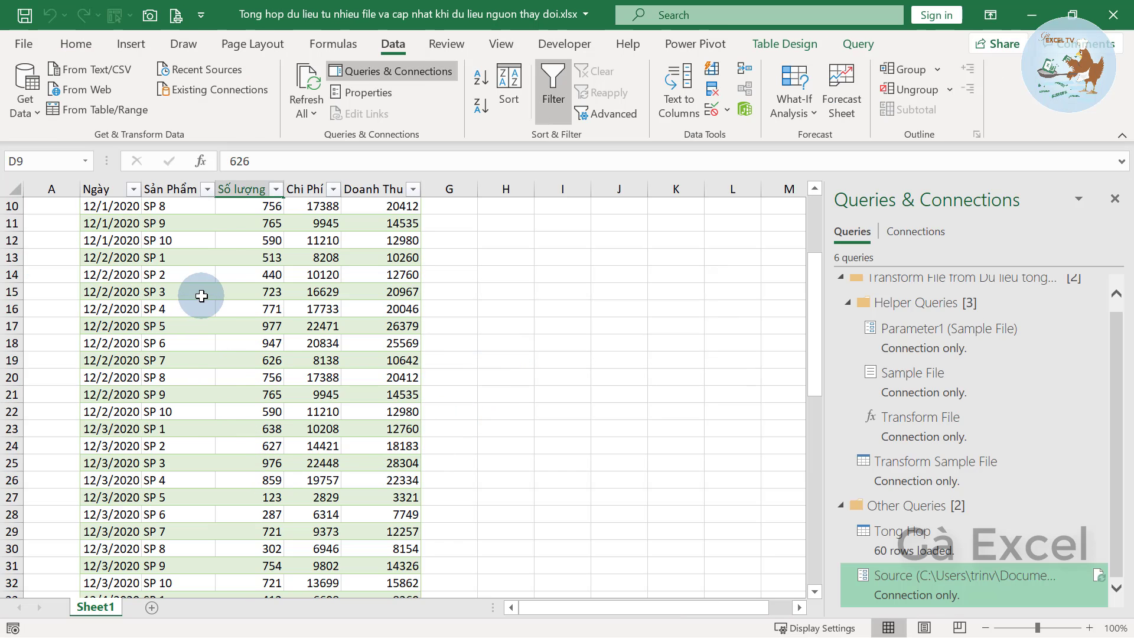
Refresh the Tong Hop summary table from the source files.
right_click(198, 292)
left_click(278, 249)
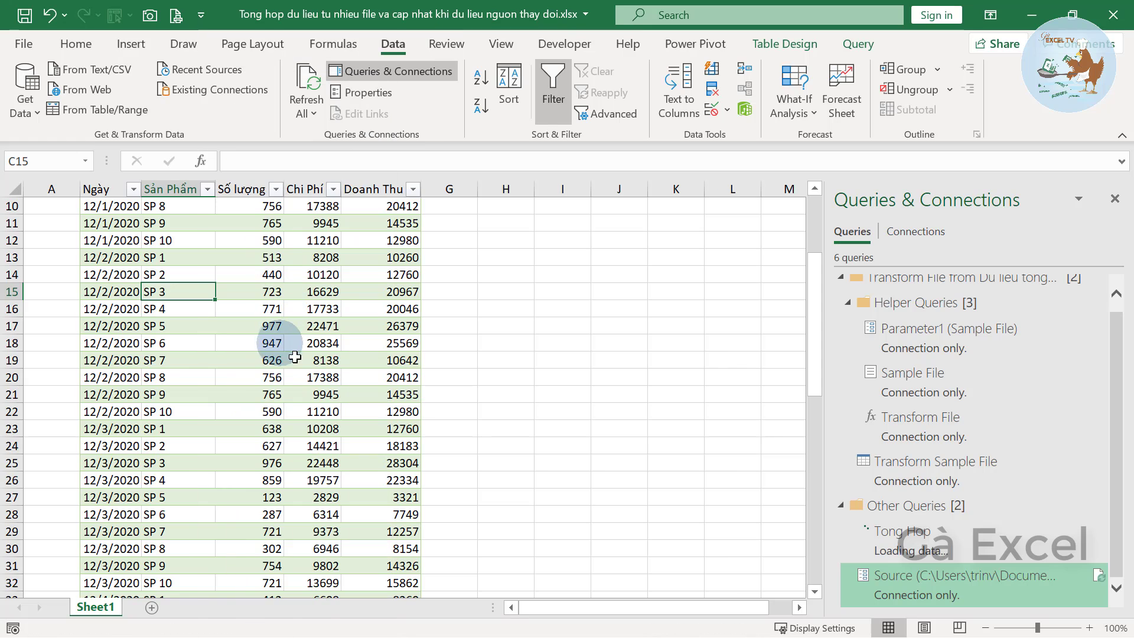
scroll(309, 353, "down", 3)
scroll(350, 397, "down", 6)
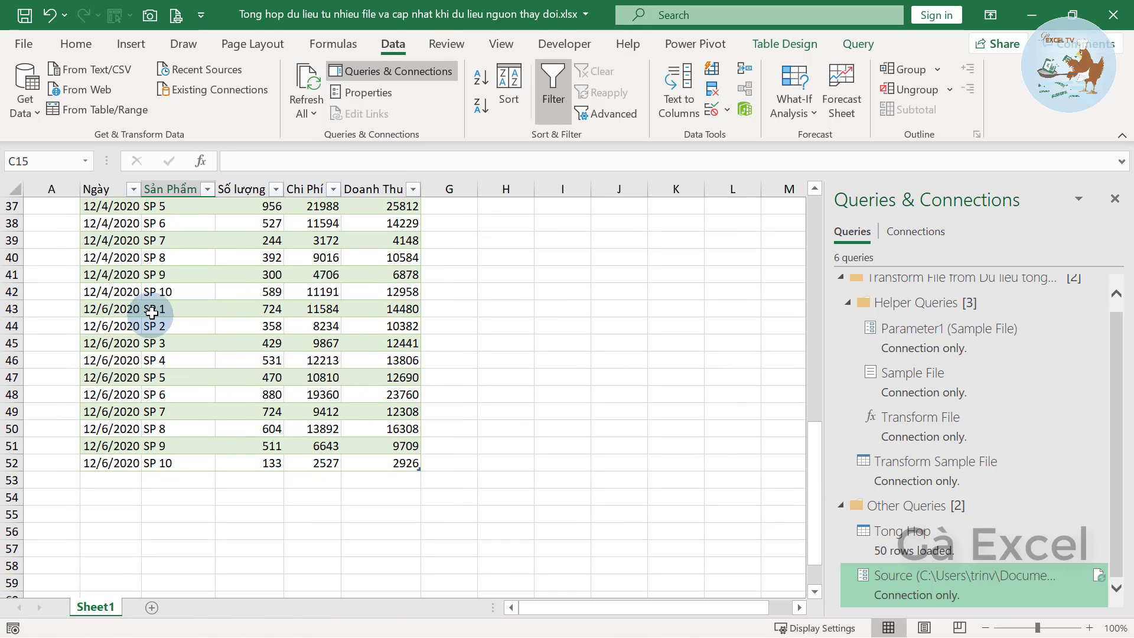
scroll(148, 274, "up", 2)
scroll(94, 355, "up", 1)
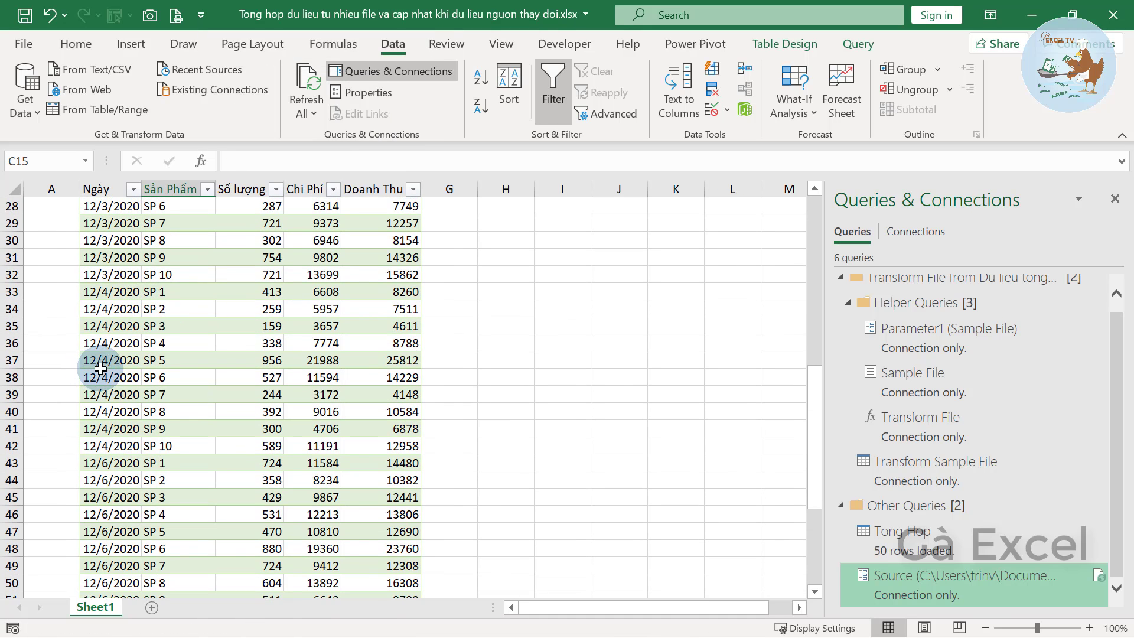
left_click_drag(94, 377, 113, 454)
Verify the 12/4/2020 SP 9 row now shows a quantity of 300.
left_click(112, 463)
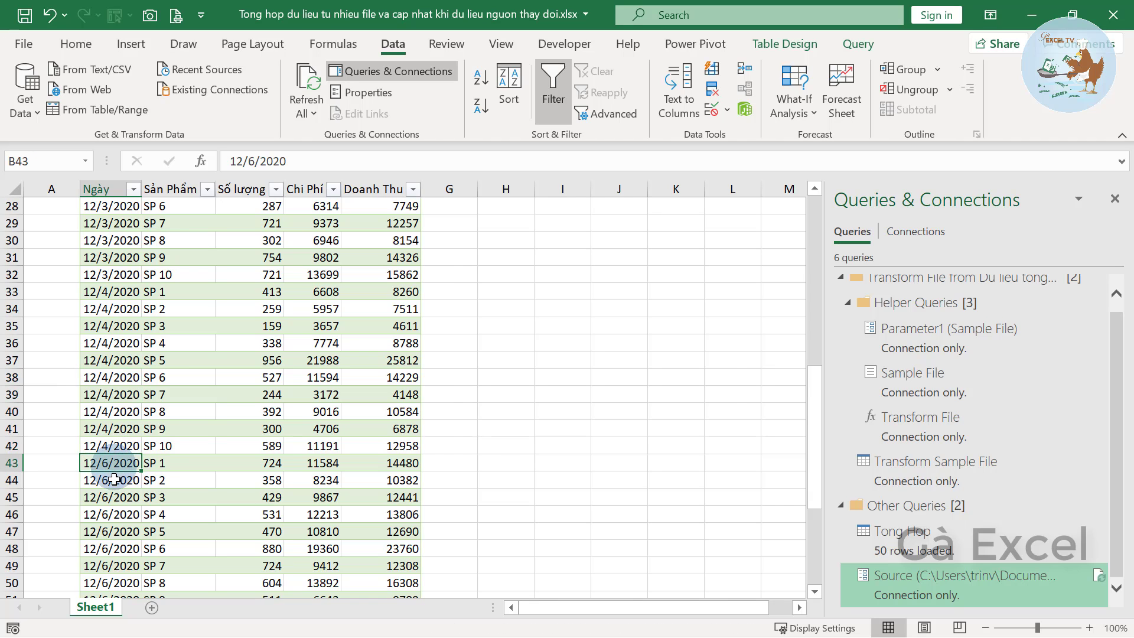
left_click(112, 479)
left_click(156, 426)
scroll(156, 426, "up", 3)
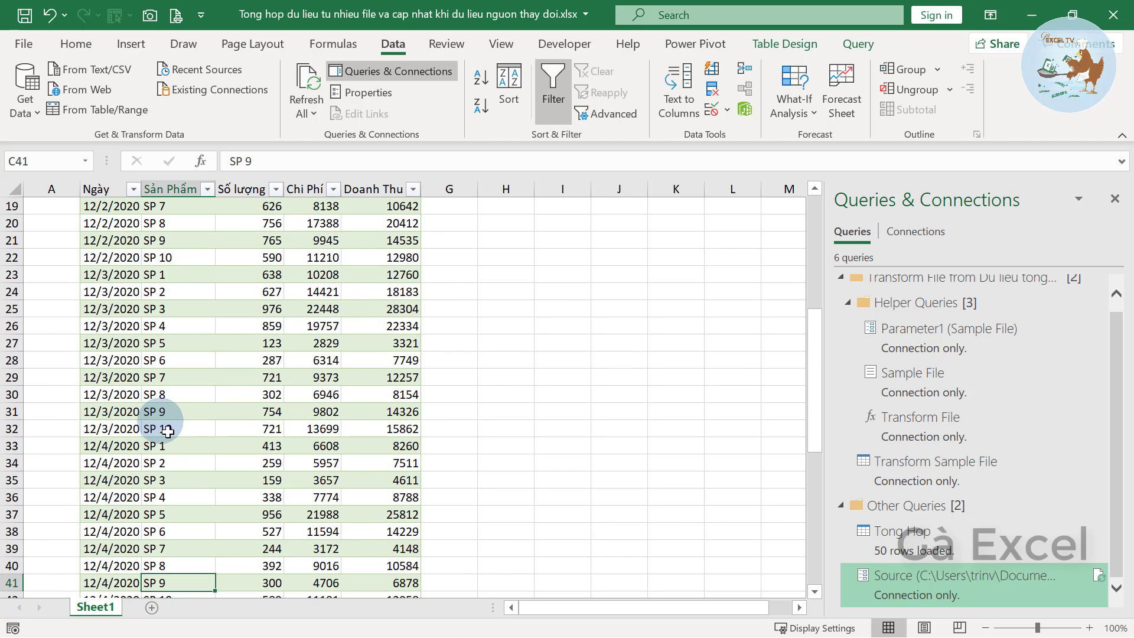
scroll(169, 478, "down", 3)
scroll(170, 486, "down", 1)
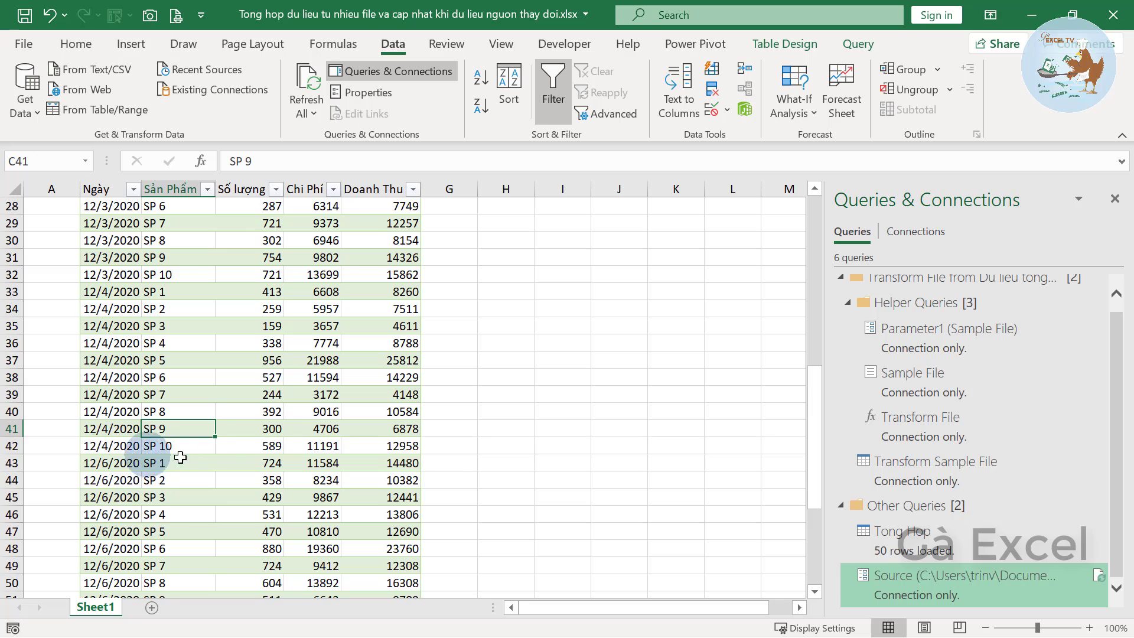
left_click(259, 429)
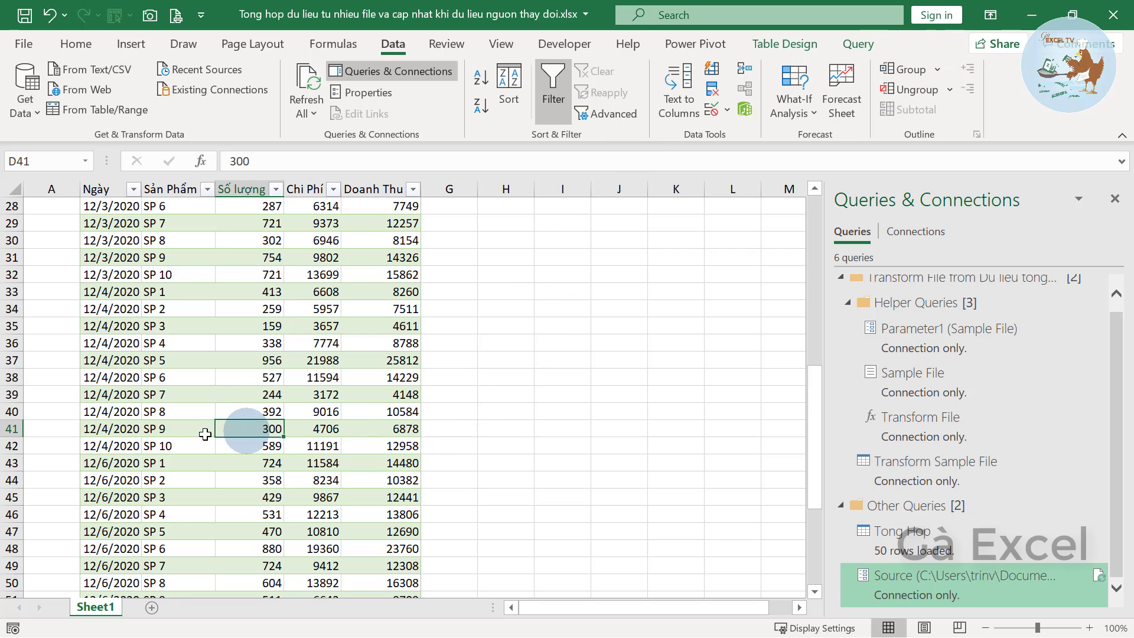
left_click(259, 394)
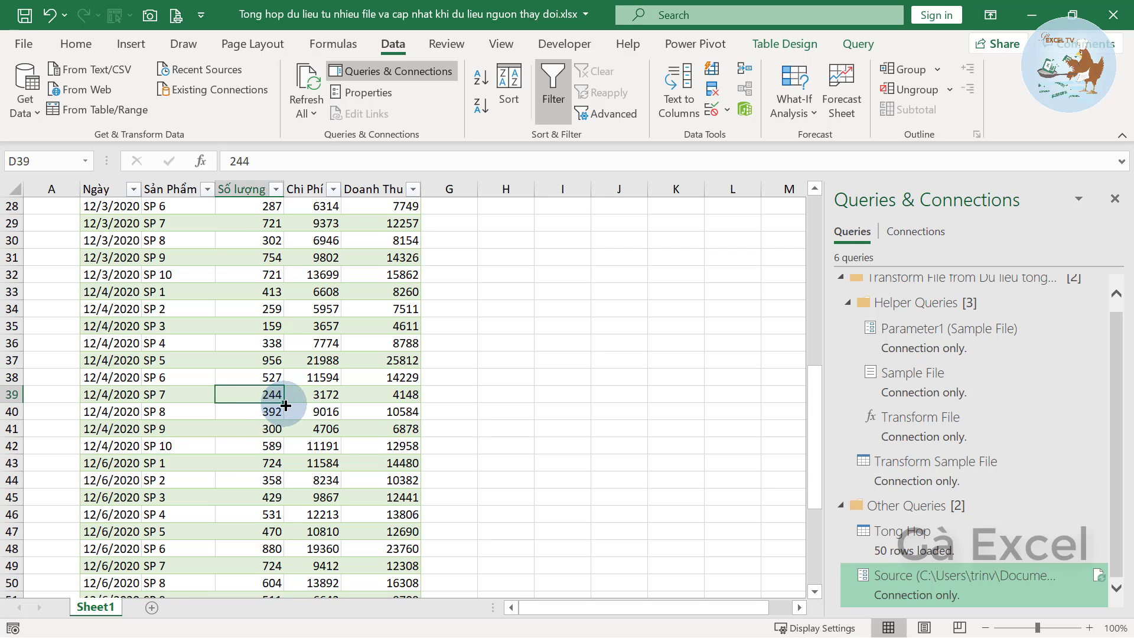
Open the Tong Hop query in Power Query Editor and view its Data source settings.
double_click(923, 554)
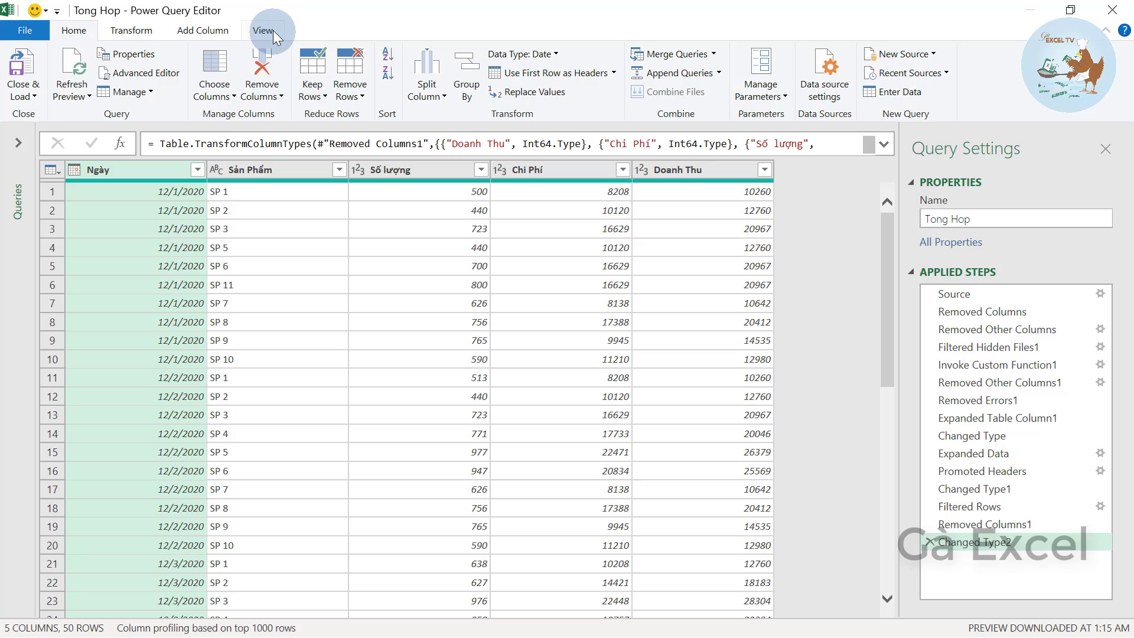
left_click(273, 30)
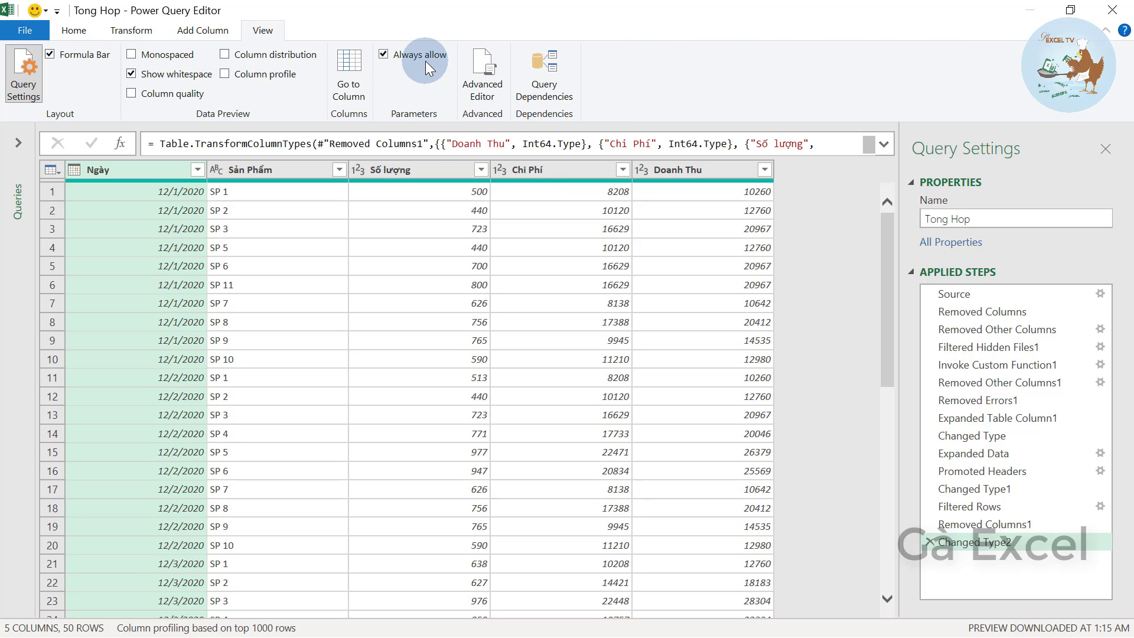
left_click(71, 31)
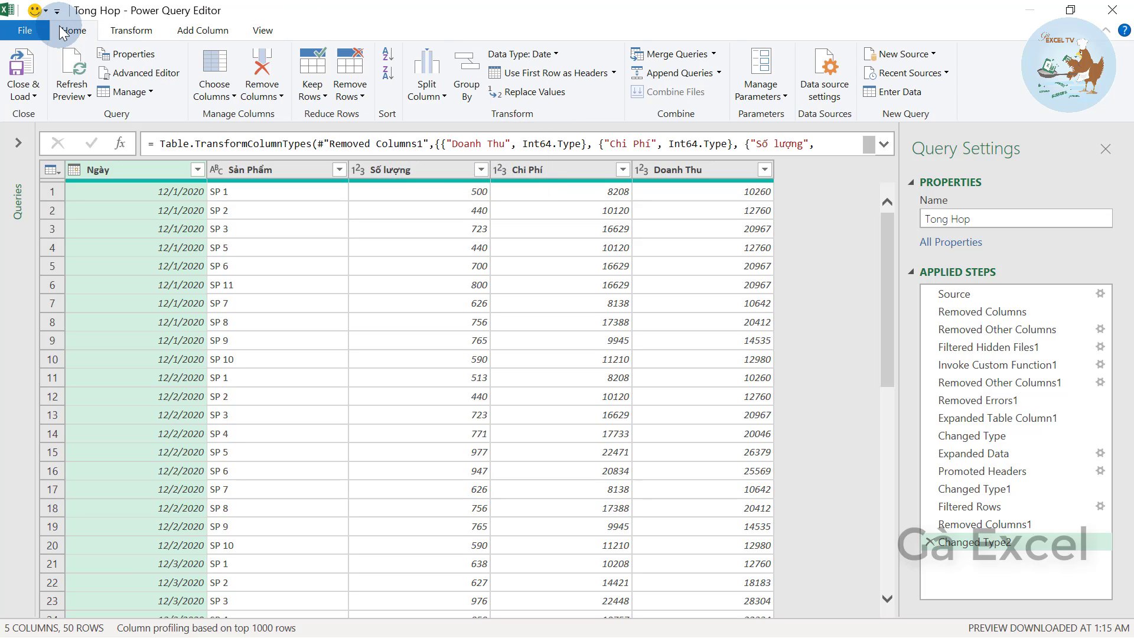
left_click(827, 95)
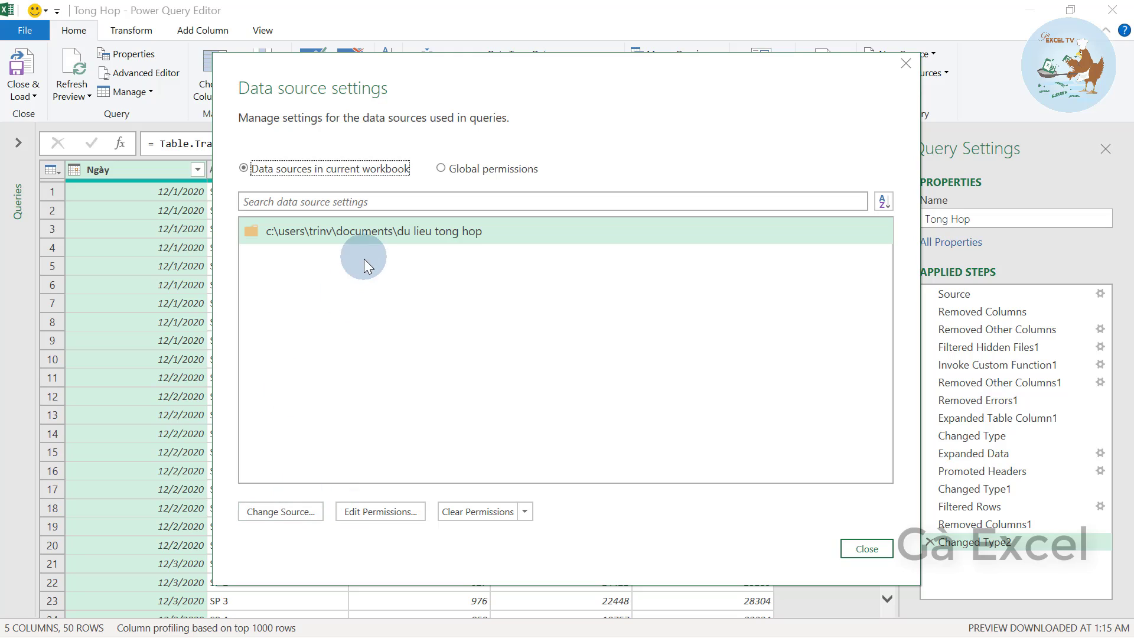
Try supplying the du lieu tong hop folder path as a new parameter, then discard it.
left_click(370, 236)
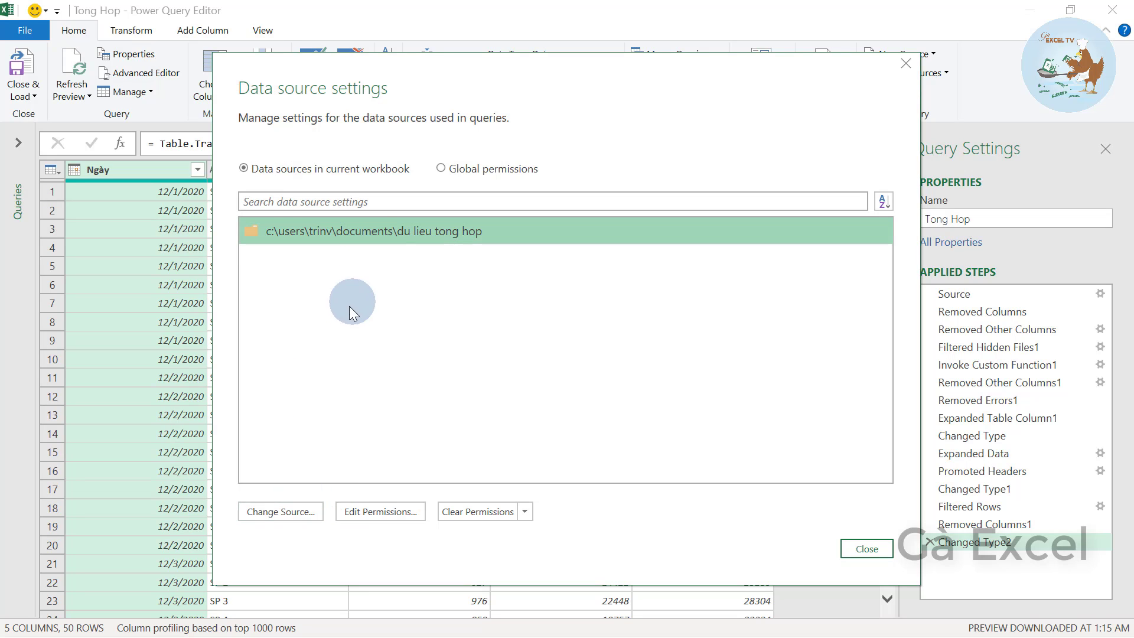
left_click(268, 516)
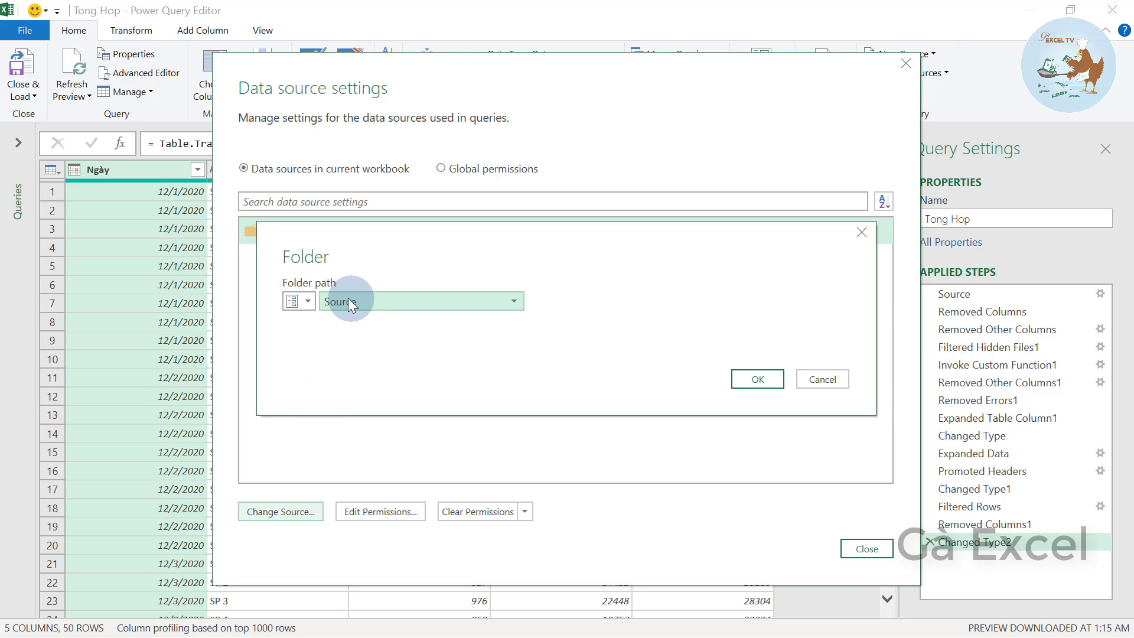
left_click(310, 299)
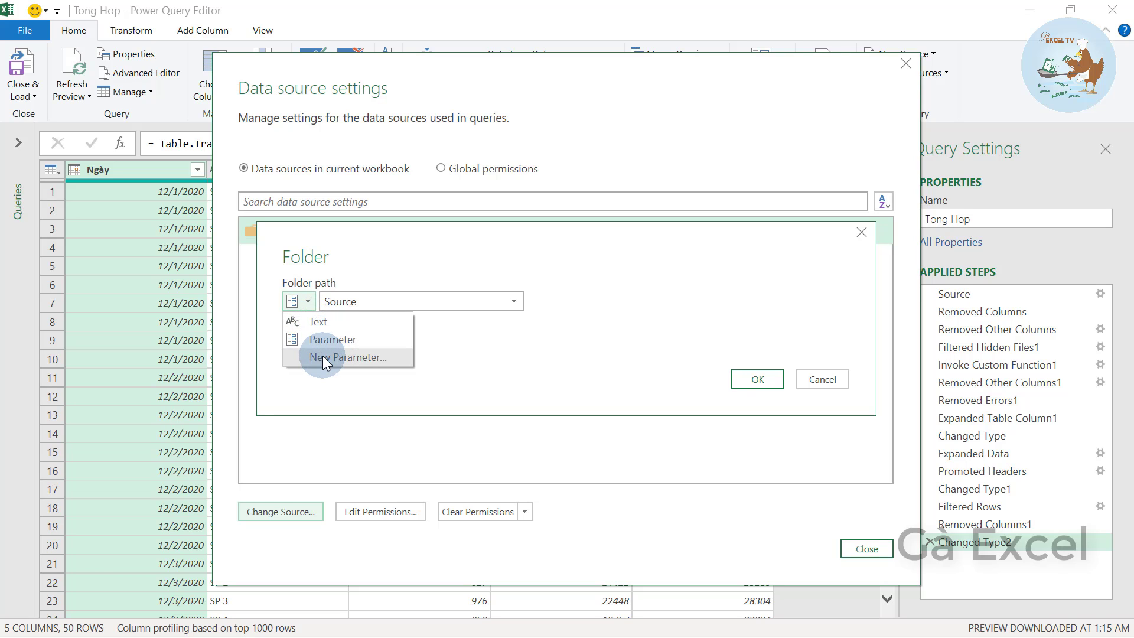
left_click(345, 339)
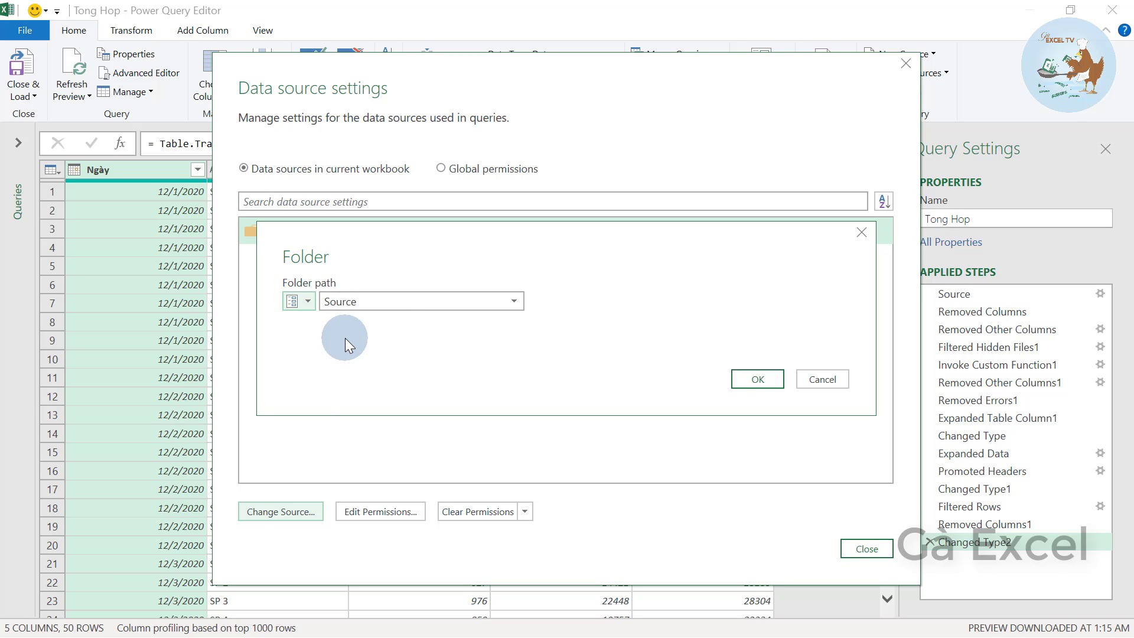
left_click(310, 303)
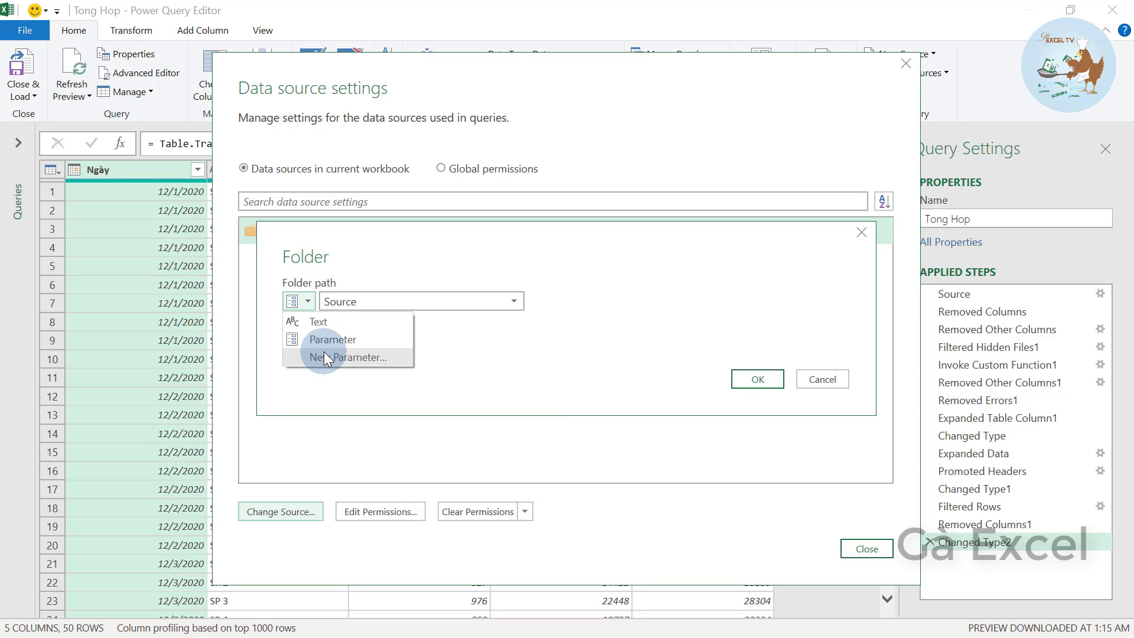
left_click(325, 356)
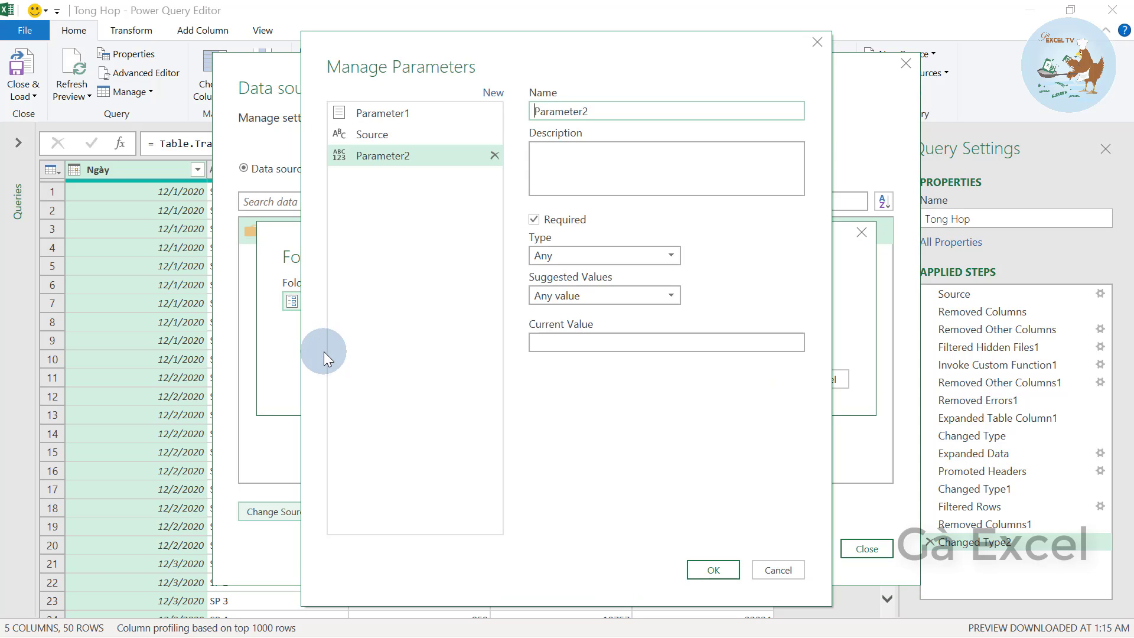
left_click(573, 332)
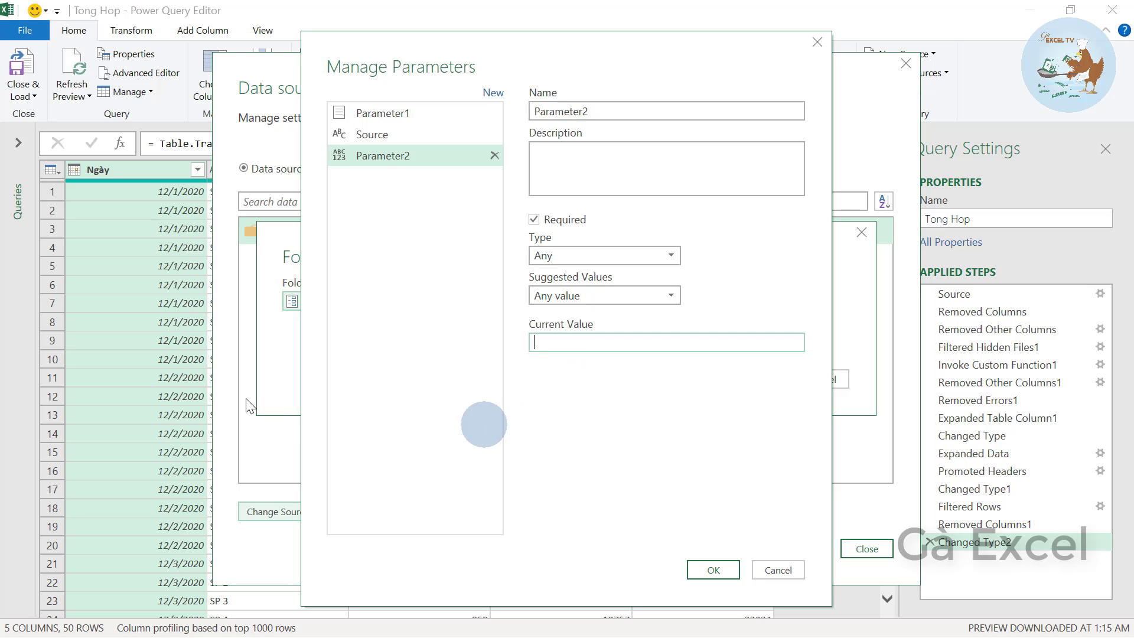
left_click(579, 345)
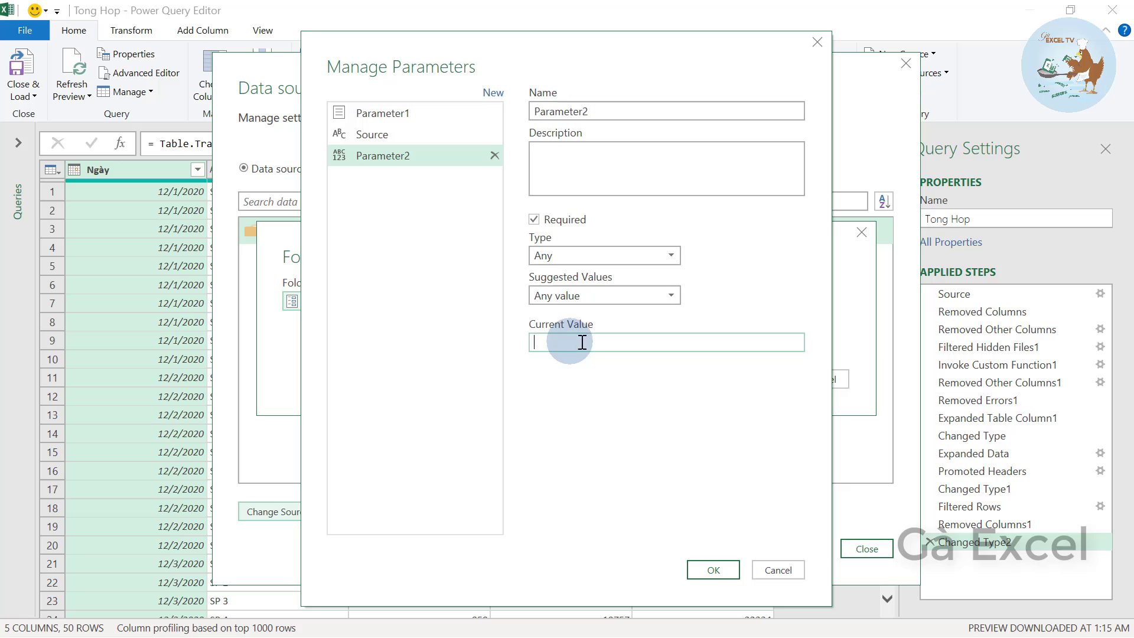
left_click(779, 571)
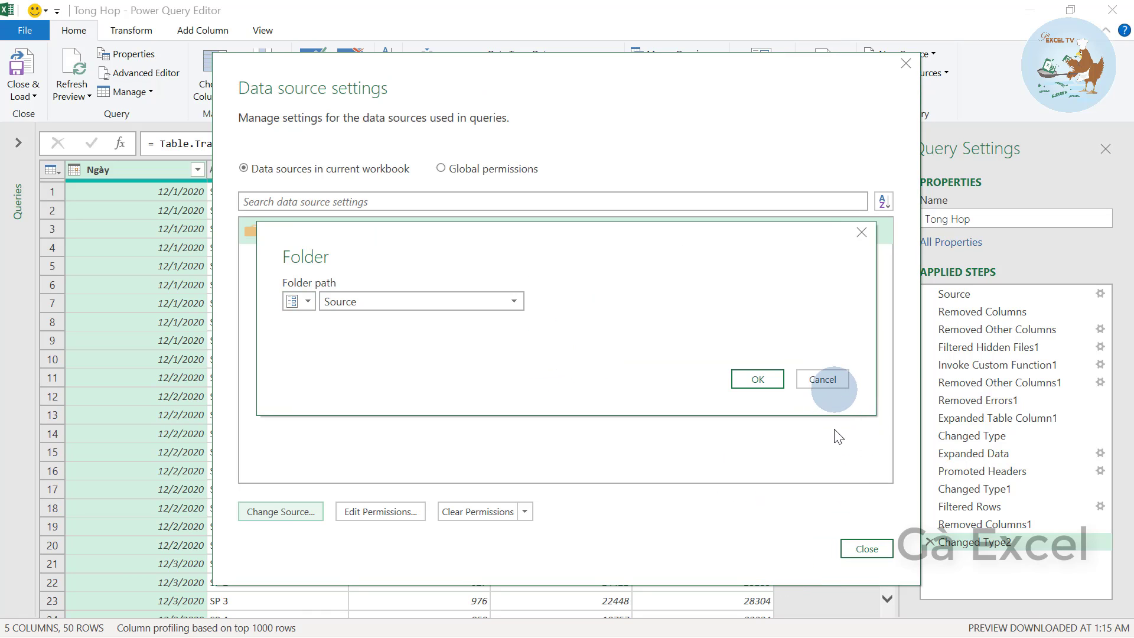
Cancel the source change, close Power Query Editor, and review the Tong Hop table.
left_click(823, 381)
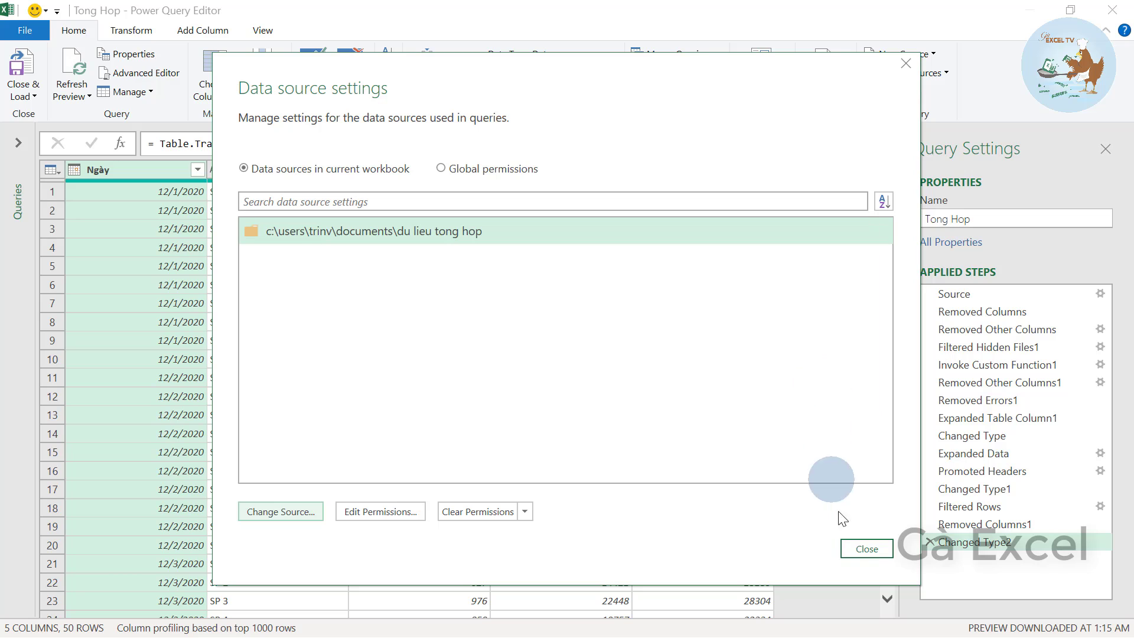
left_click(860, 548)
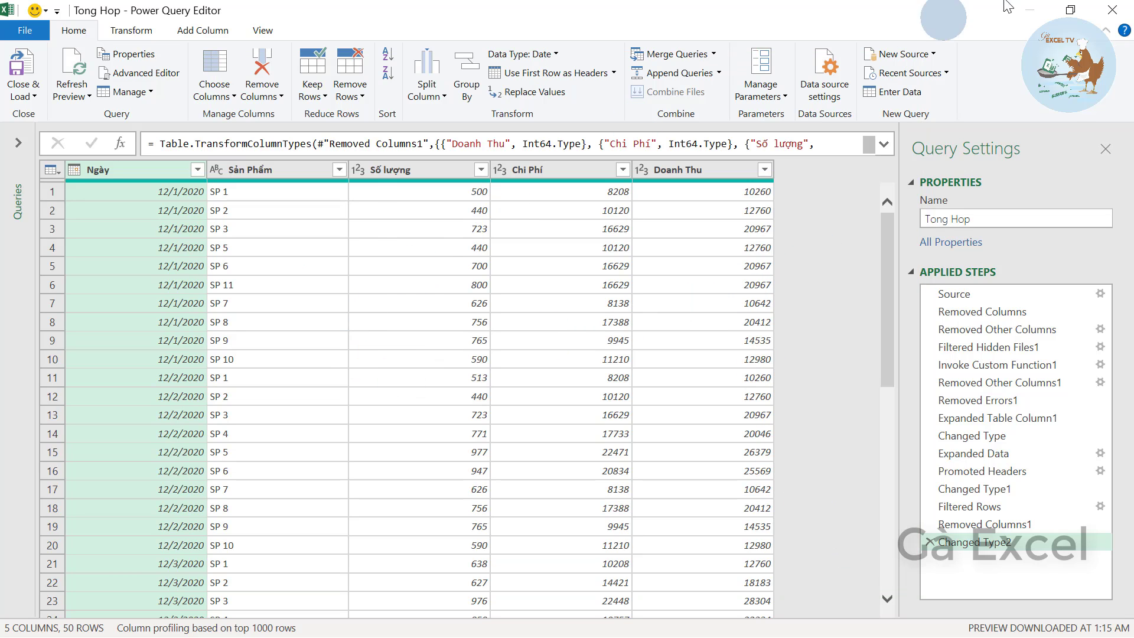
left_click(1113, 10)
left_click(213, 375)
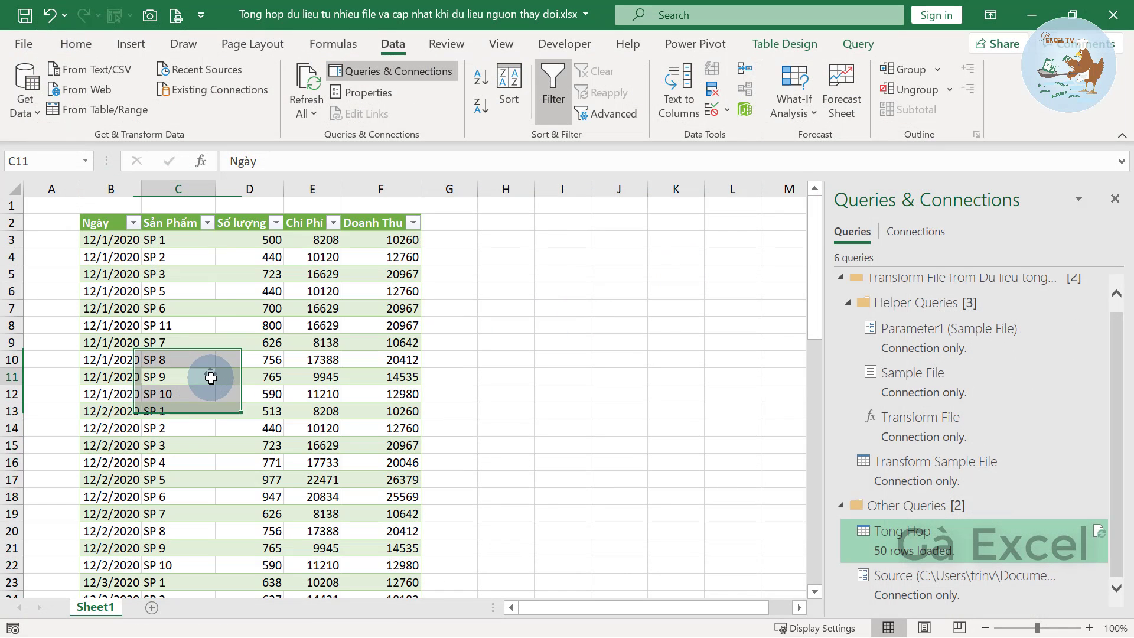
left_click(242, 401)
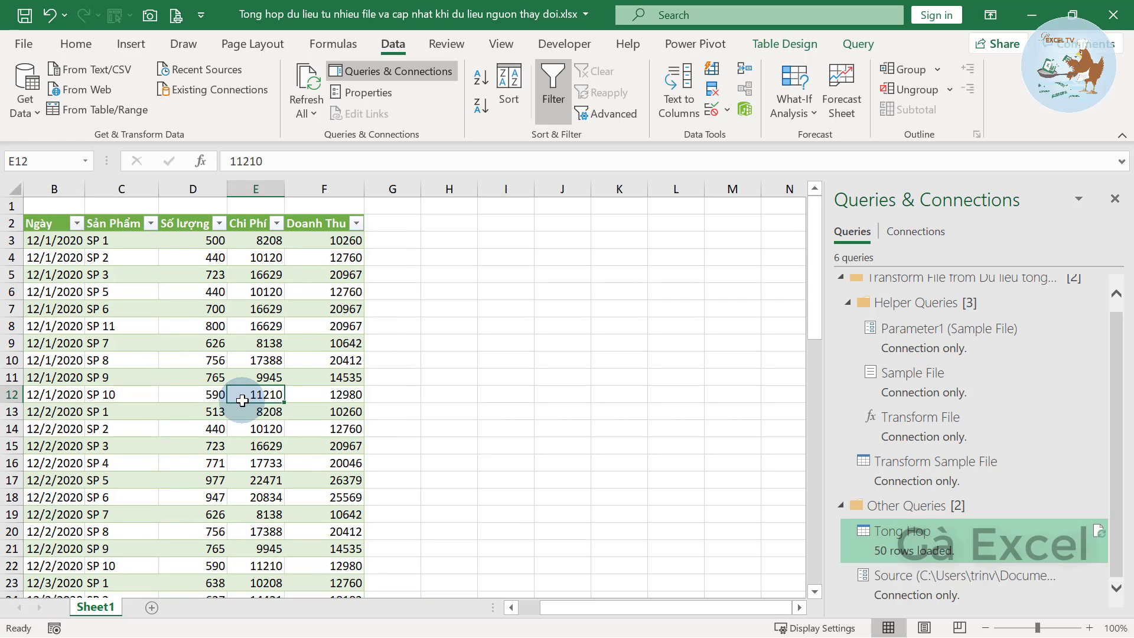